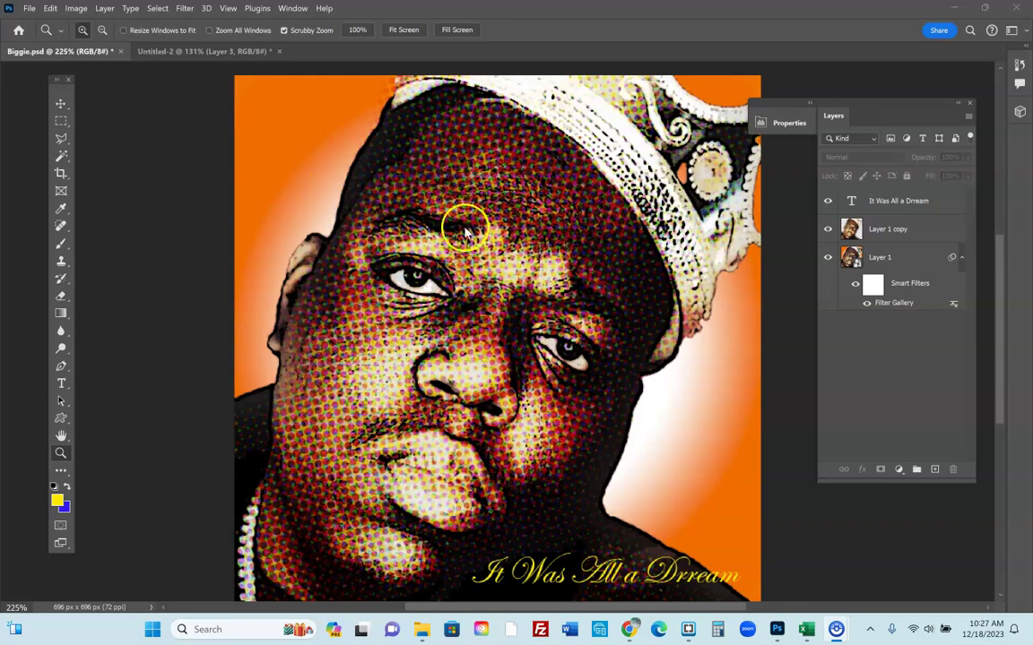
Compare the two finished comic-style portraits in the Untitled-2 and Biggie.psd documents
{"action": "left_click", "coordinate": [198, 51]}
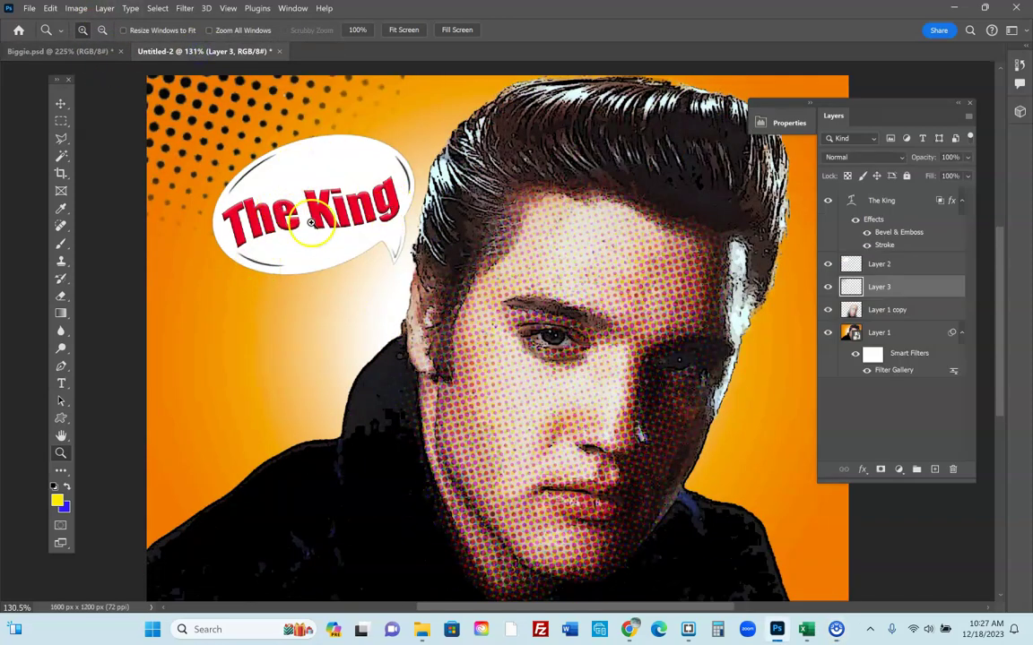
{"action": "left_click", "coordinate": [54, 51]}
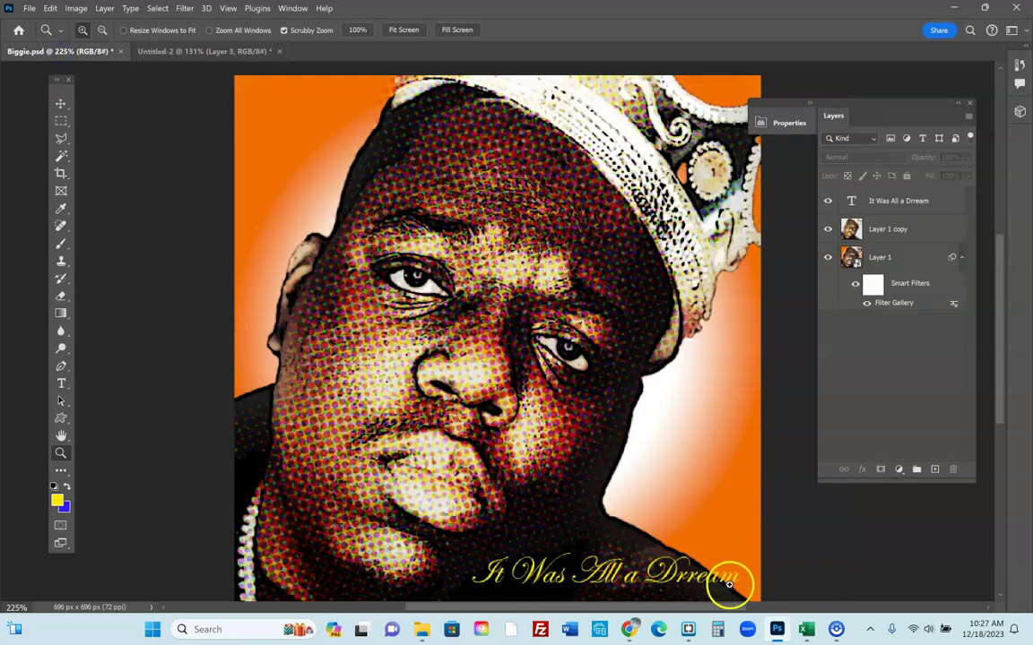
{"action": "left_click", "coordinate": [199, 51]}
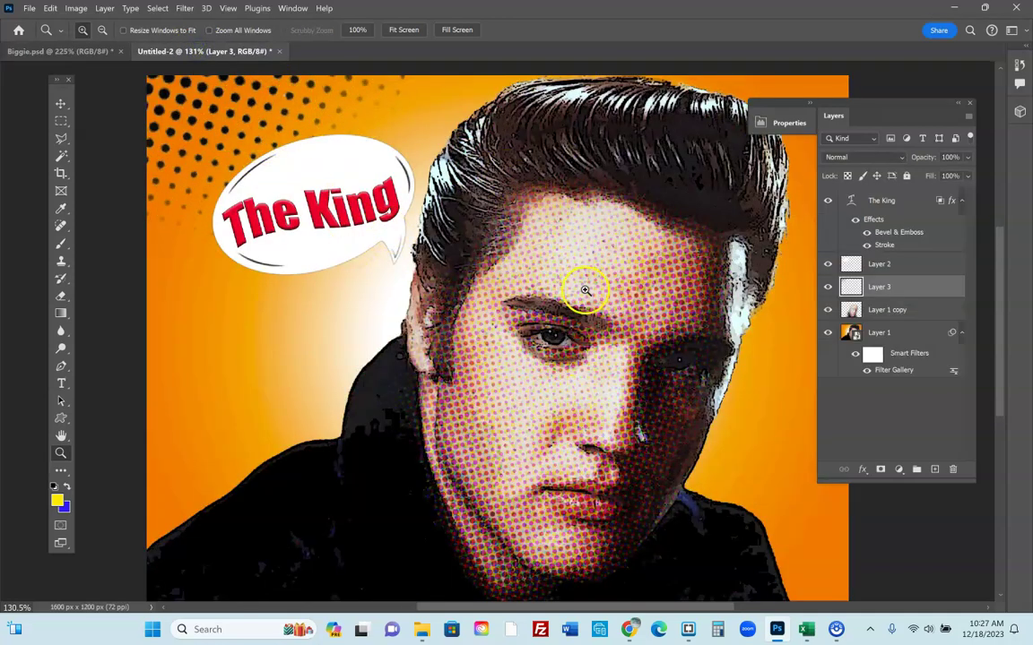
{"action": "left_click", "coordinate": [59, 51]}
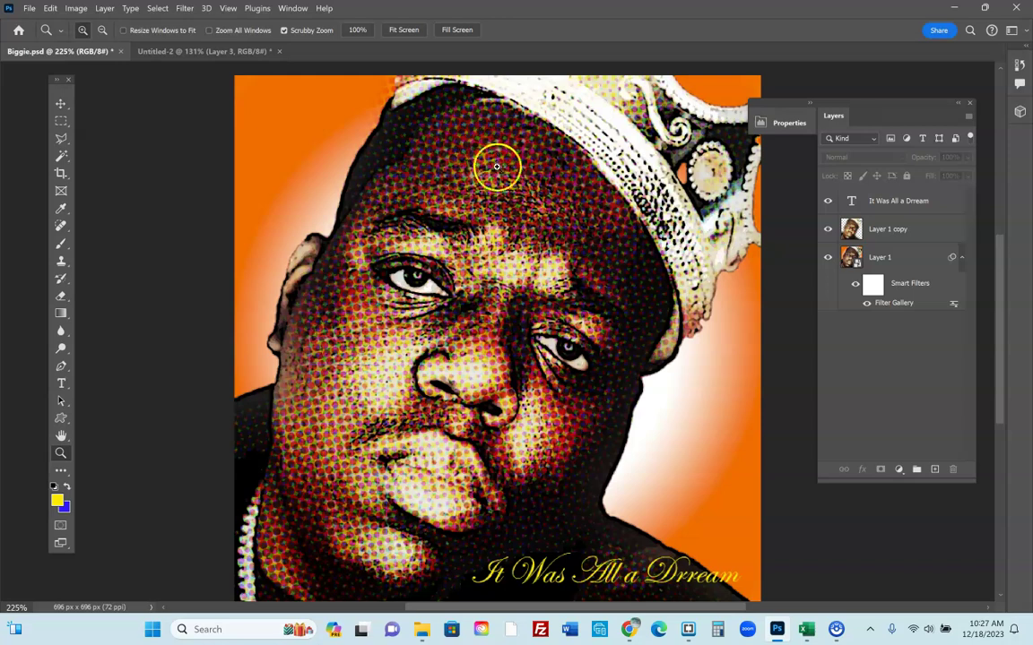
{"action": "scroll", "coordinate": [484, 304], "scroll_direction": "up", "scroll_amount": 1}
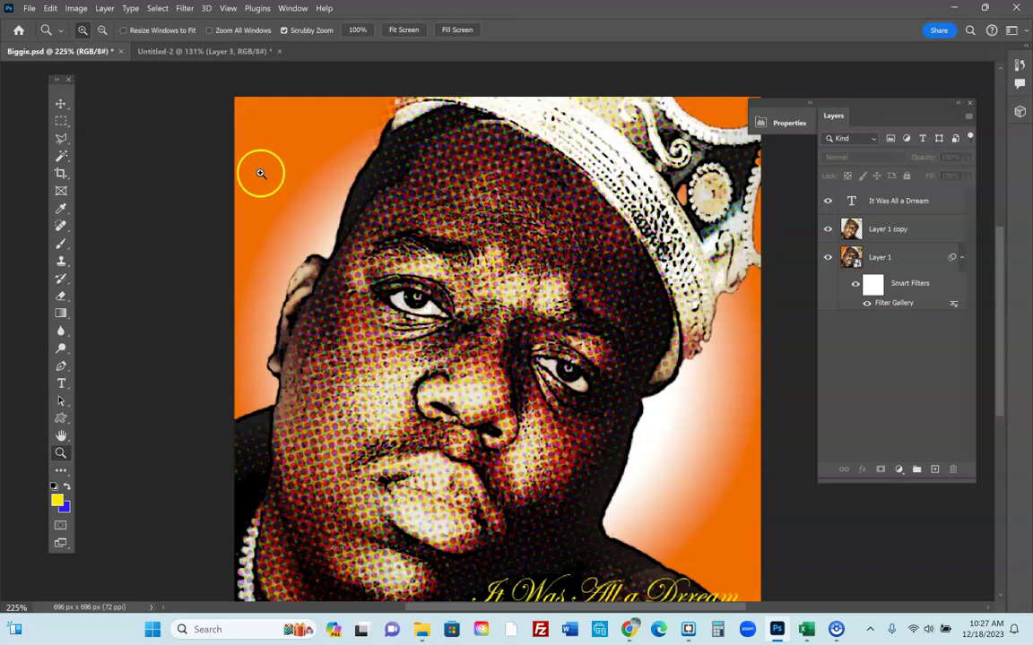
{"action": "scroll", "coordinate": [394, 251], "scroll_direction": "down", "scroll_amount": 1}
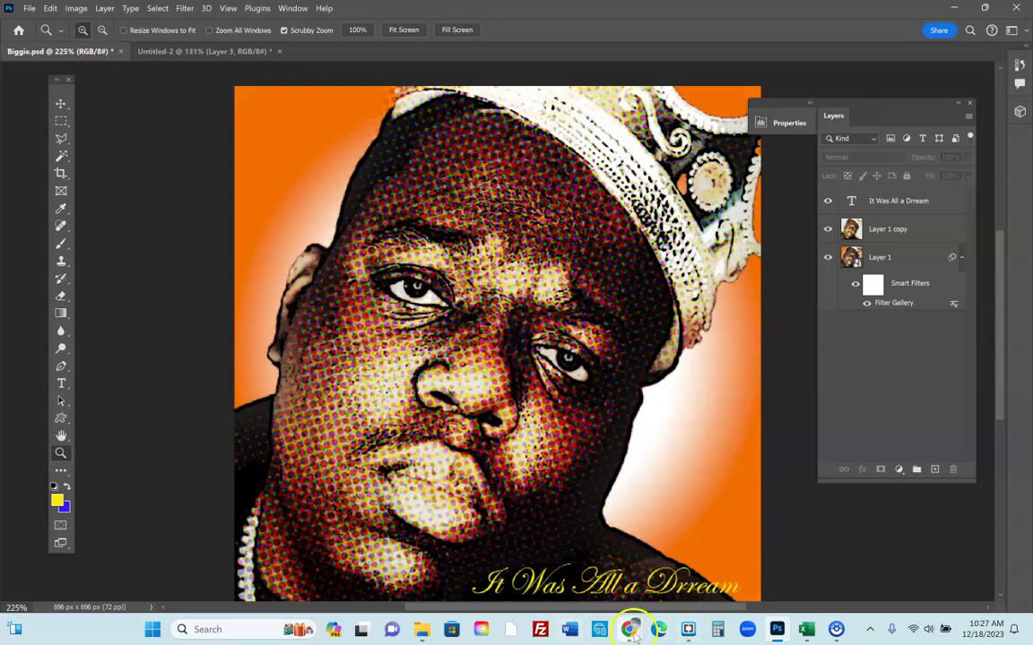
Switch to Chrome and view the Roy Lichtenstein project page, enlarging the "LOOK UP!" student work and closing it again
{"action": "mouse_move", "coordinate": [632, 633]}
{"action": "left_click", "coordinate": [561, 556]}
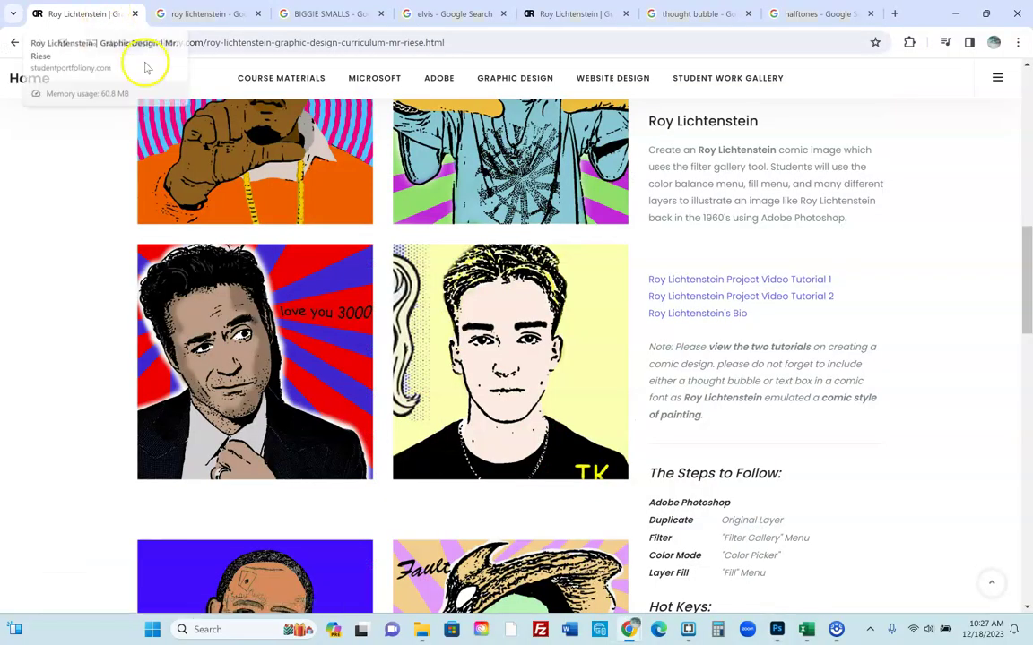
{"action": "scroll", "coordinate": [387, 235], "scroll_direction": "up", "scroll_amount": 6}
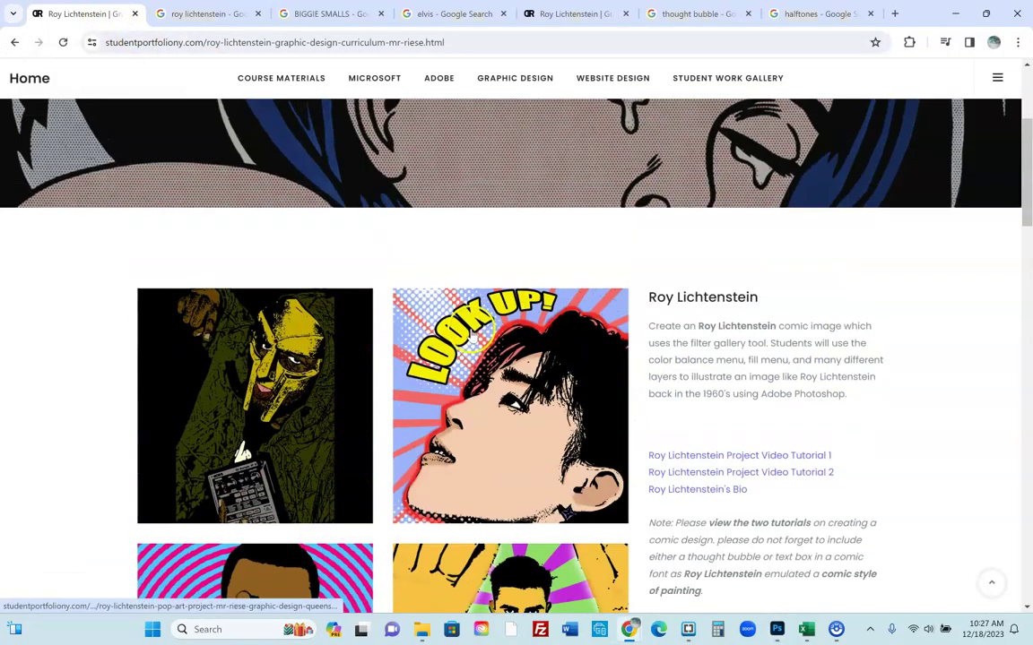
{"action": "left_click", "coordinate": [588, 370]}
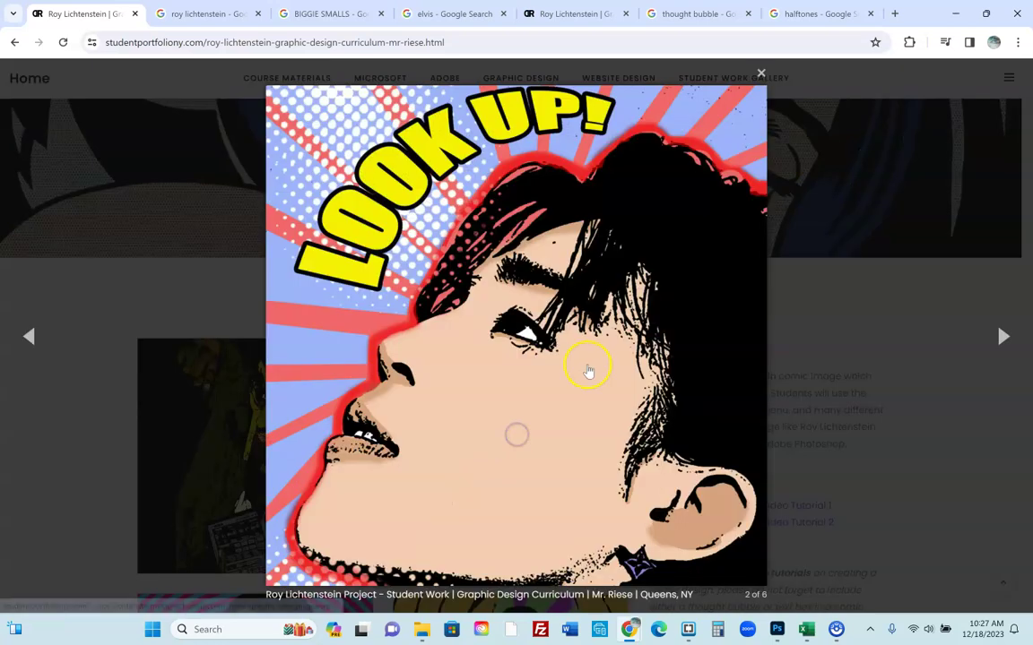
{"action": "left_click", "coordinate": [825, 307]}
{"action": "scroll", "coordinate": [761, 375], "scroll_direction": "down", "scroll_amount": 2}
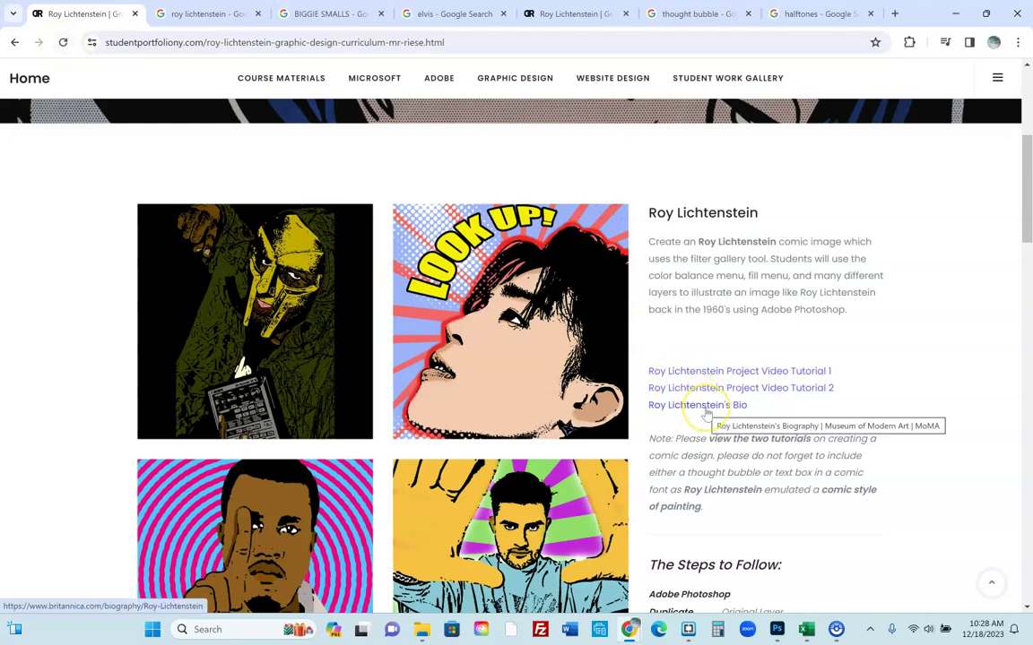
Go back to the Line Drawing page, open the Roy Lichtenstein Comic project from the Student Work Gallery and view its tutorial links
{"action": "left_click", "coordinate": [14, 45]}
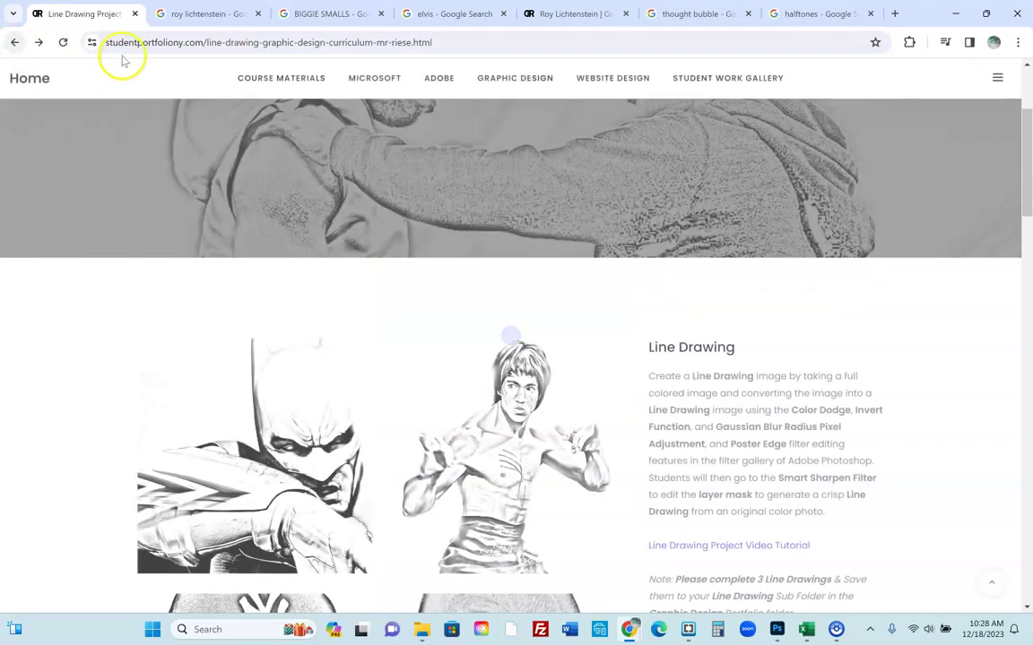
{"action": "left_click", "coordinate": [722, 76]}
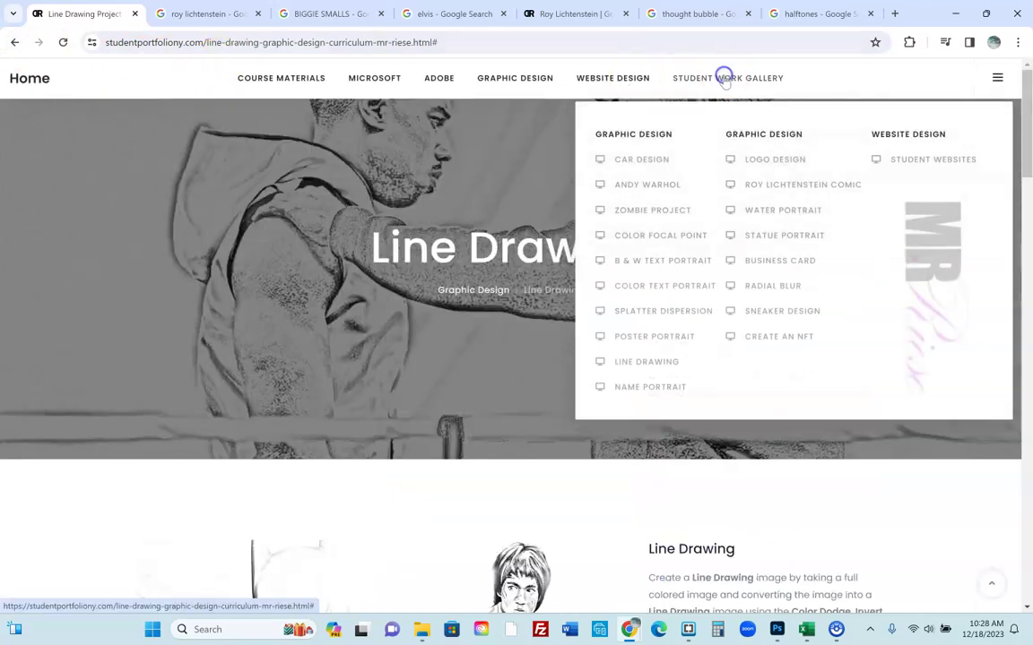
{"action": "left_click", "coordinate": [771, 204]}
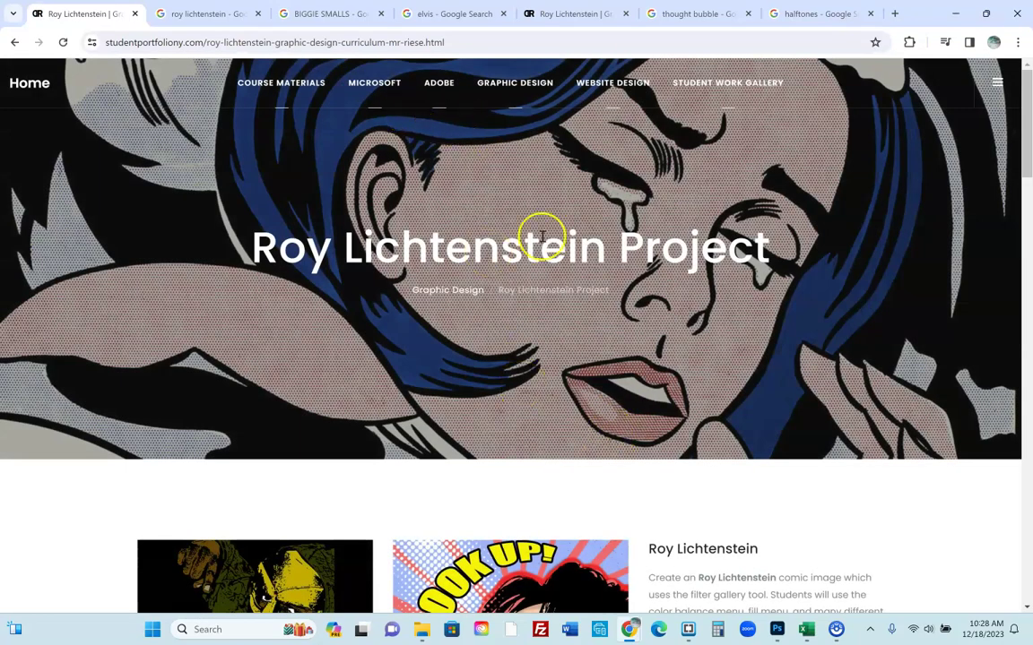
{"action": "scroll", "coordinate": [743, 463], "scroll_direction": "down", "scroll_amount": 3}
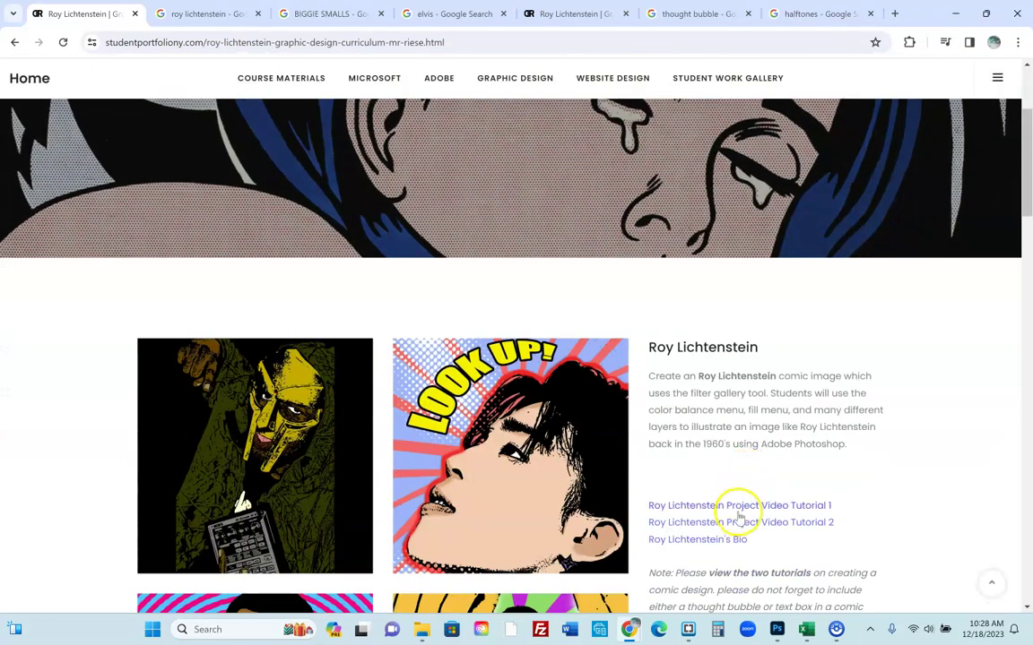
Browse the "roy lichtenstein" image results for halftone-dot comic examples and open the Christie's painting preview
{"action": "left_click", "coordinate": [188, 13]}
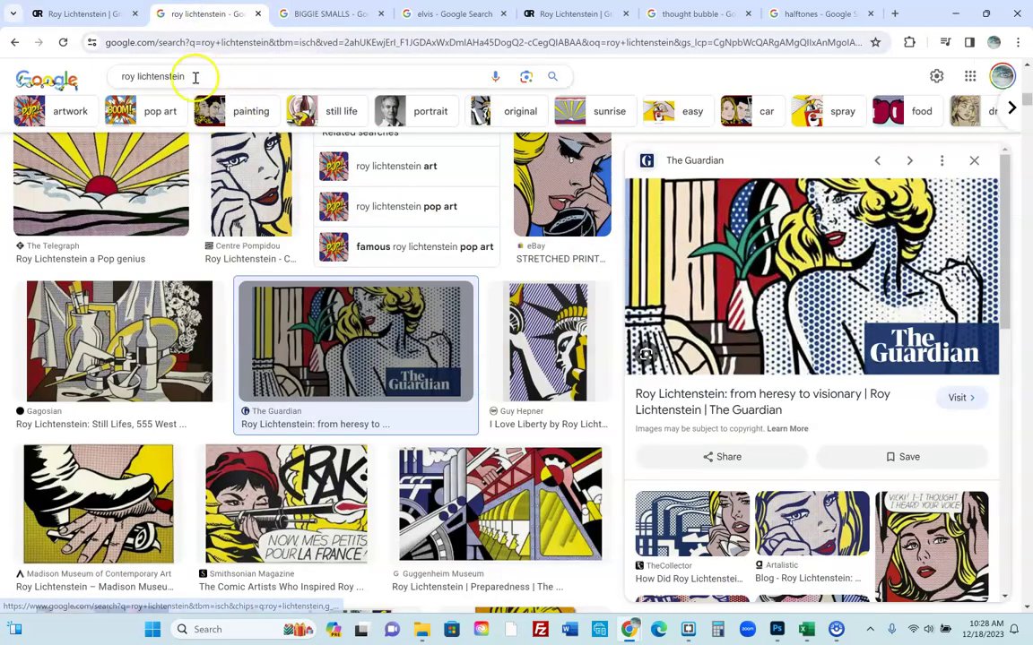
{"action": "scroll", "coordinate": [584, 348], "scroll_direction": "up", "scroll_amount": 1}
{"action": "scroll", "coordinate": [584, 348], "scroll_direction": "up", "scroll_amount": 2}
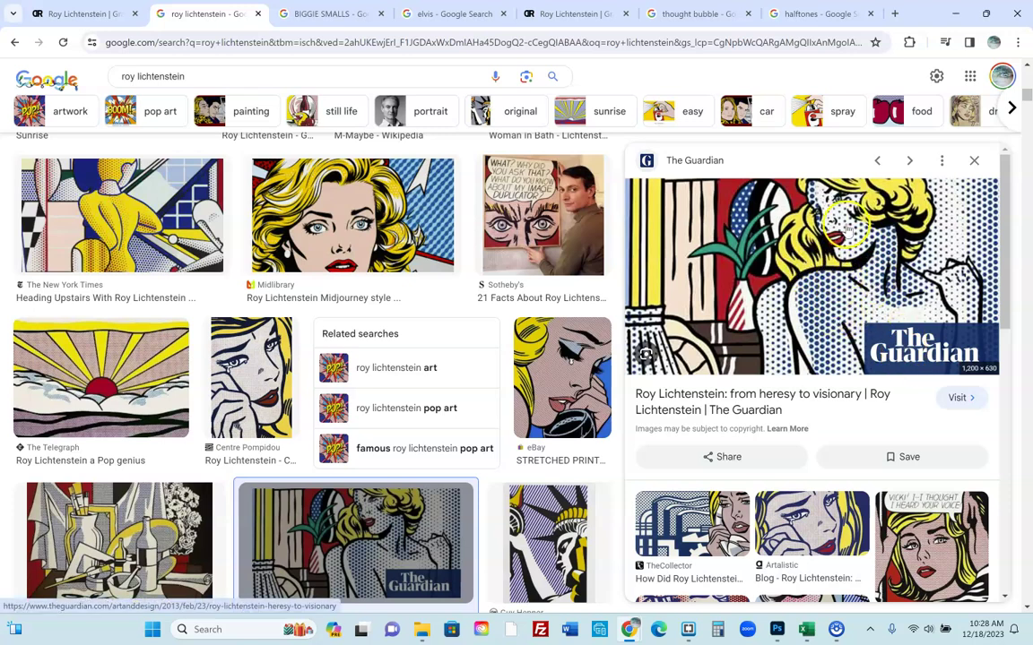
{"action": "scroll", "coordinate": [502, 332], "scroll_direction": "down", "scroll_amount": 1}
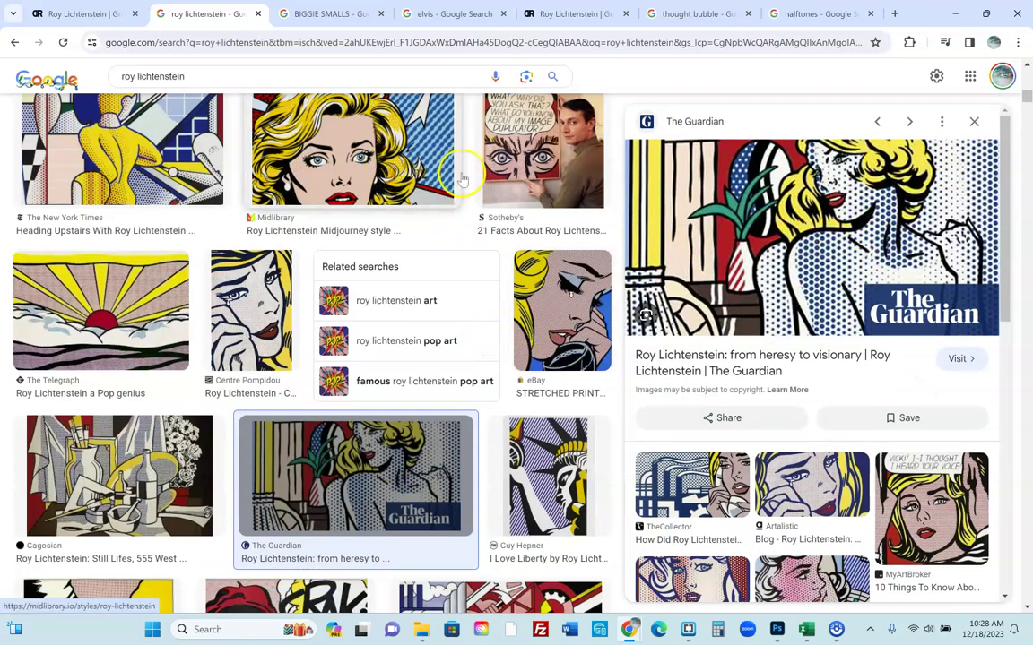
{"action": "scroll", "coordinate": [502, 339], "scroll_direction": "up", "scroll_amount": 5}
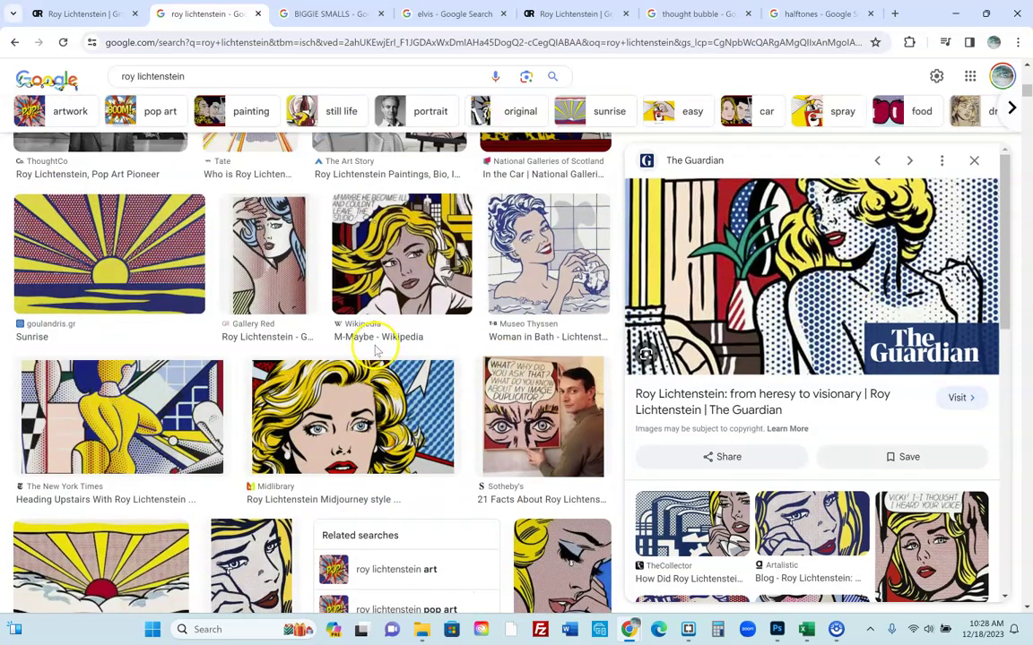
{"action": "scroll", "coordinate": [619, 368], "scroll_direction": "down", "scroll_amount": 5}
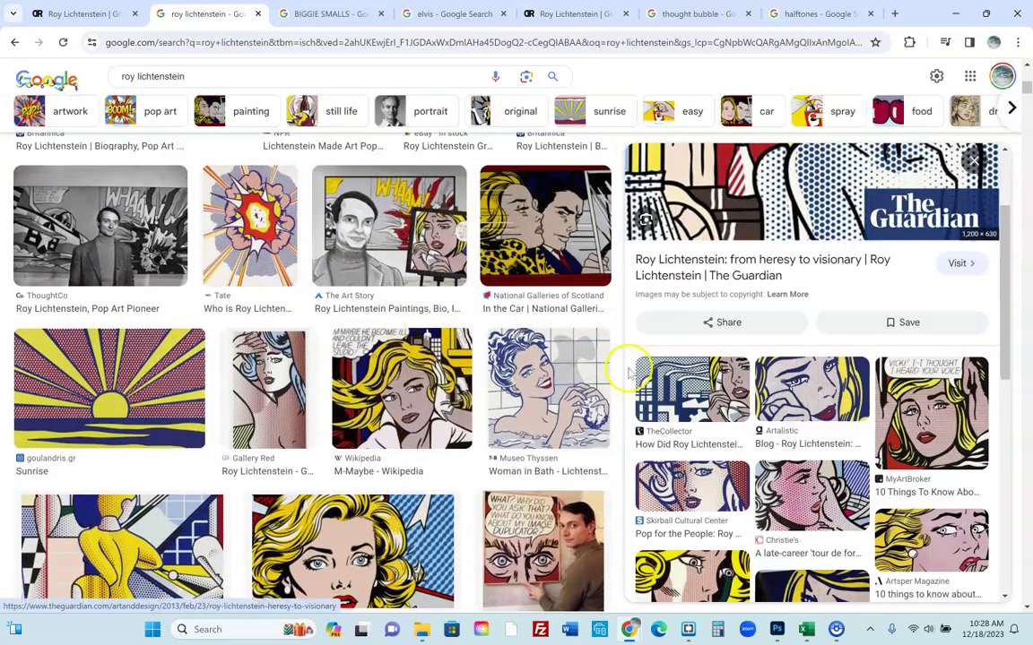
{"action": "scroll", "coordinate": [650, 391], "scroll_direction": "down", "scroll_amount": 1}
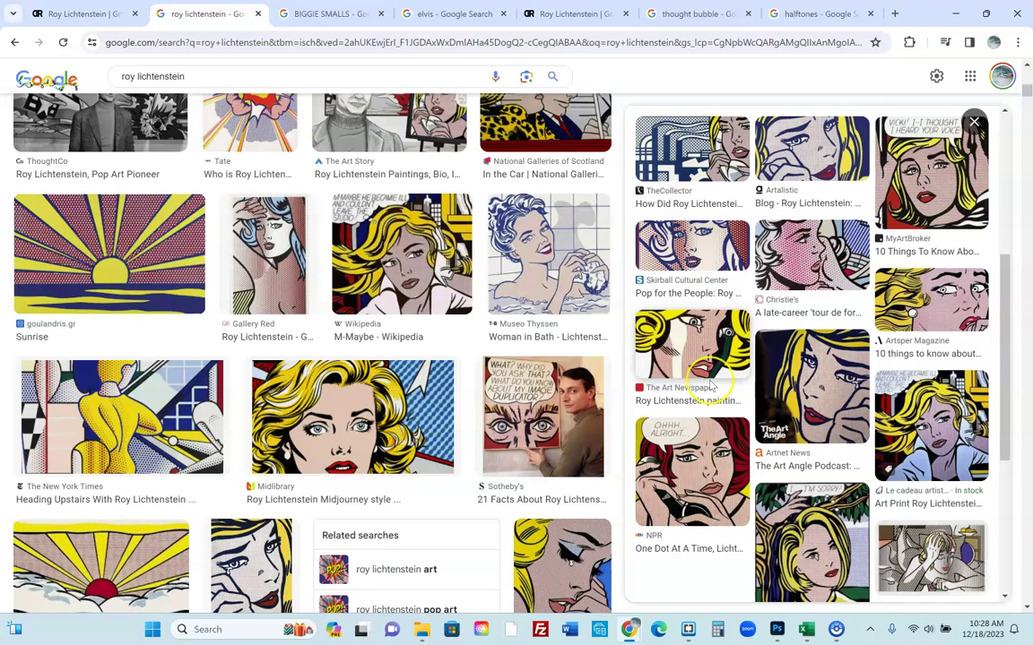
{"action": "scroll", "coordinate": [269, 421], "scroll_direction": "down", "scroll_amount": 3}
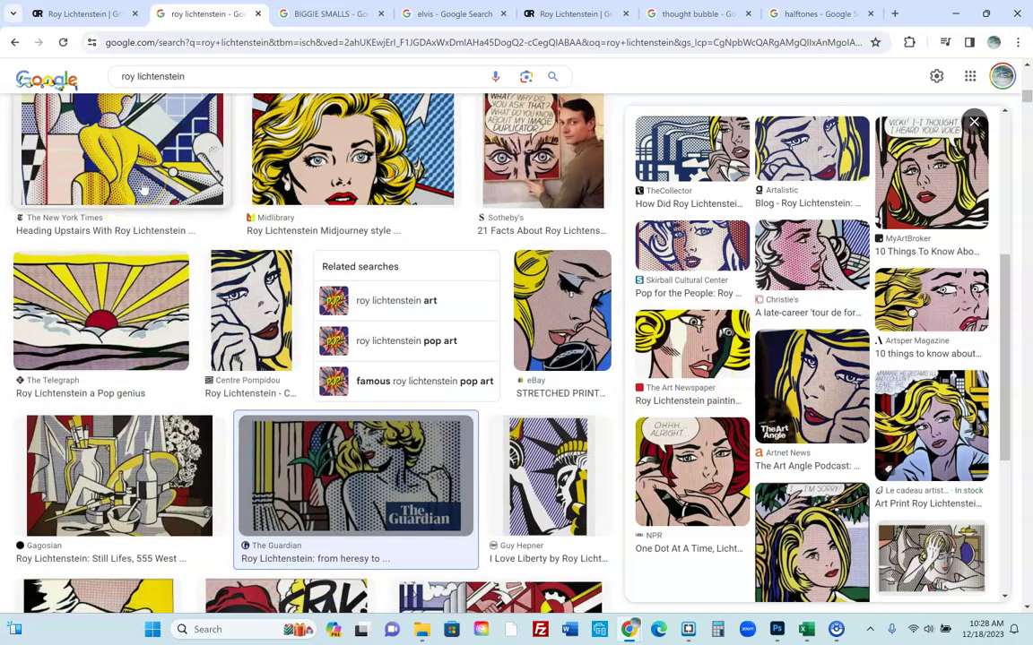
{"action": "scroll", "coordinate": [329, 175], "scroll_direction": "down", "scroll_amount": 1}
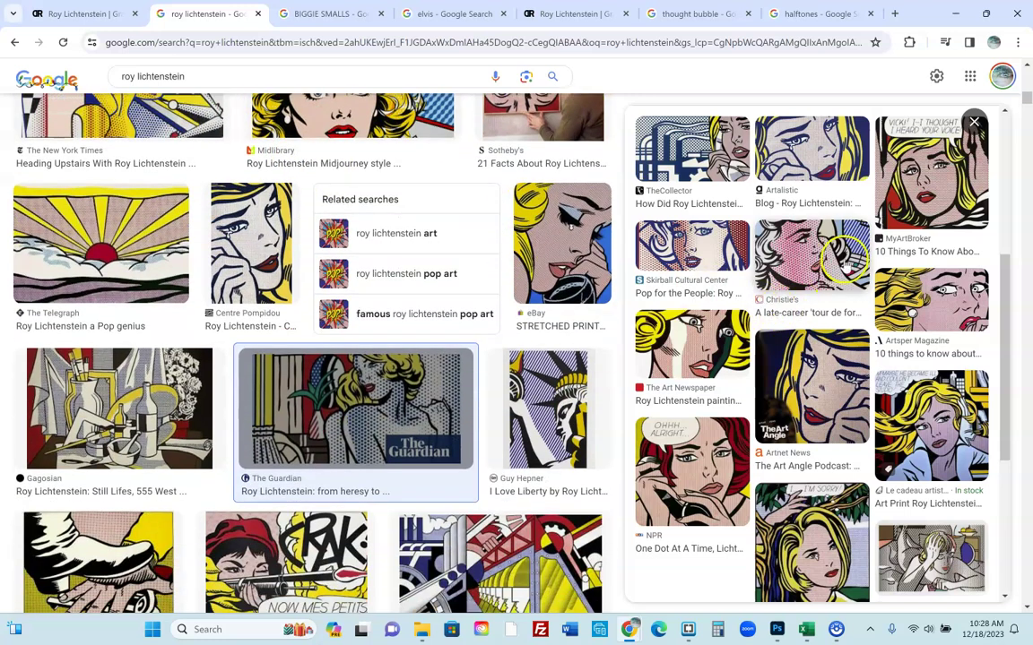
{"action": "left_click", "coordinate": [814, 255]}
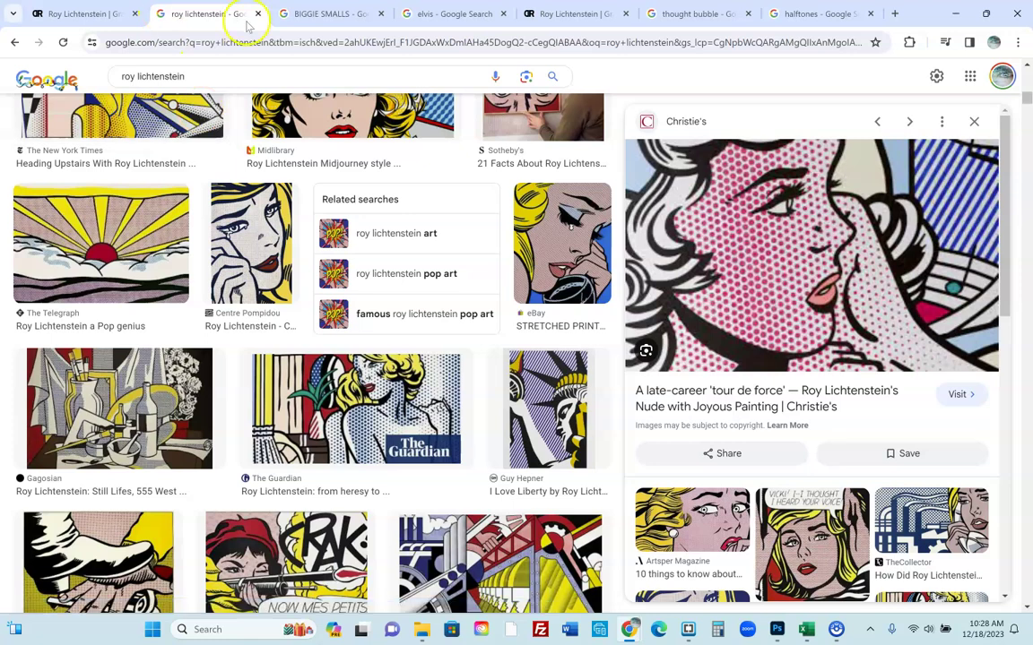
Return to Photoshop by way of the project page and review the Untitled-2 and Biggie.psd artworks once more
{"action": "left_click", "coordinate": [54, 13]}
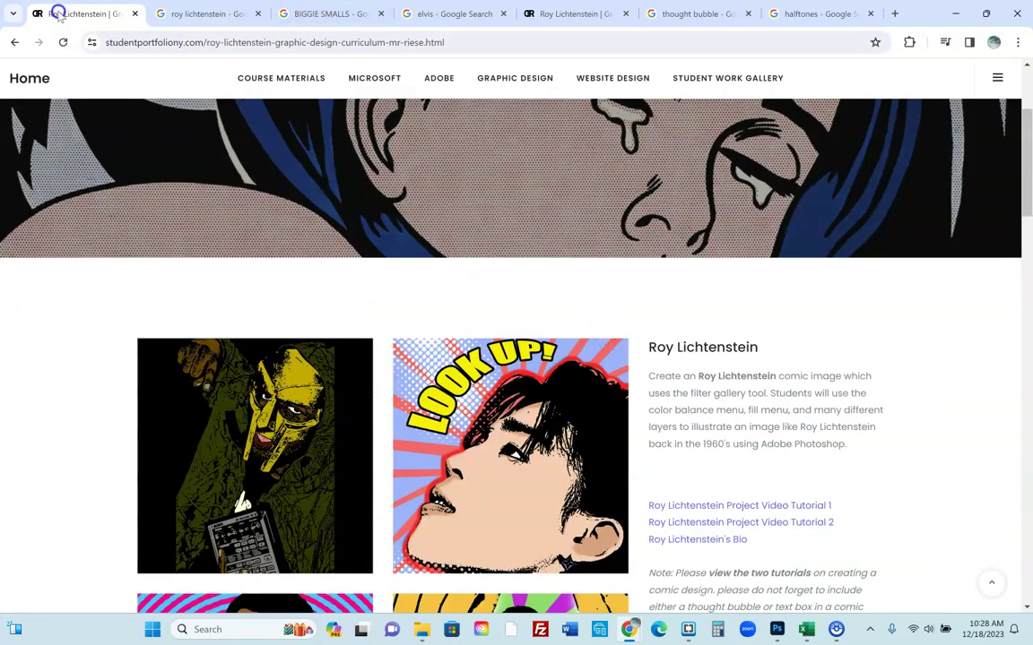
{"action": "left_click", "coordinate": [777, 629]}
{"action": "left_click", "coordinate": [200, 52]}
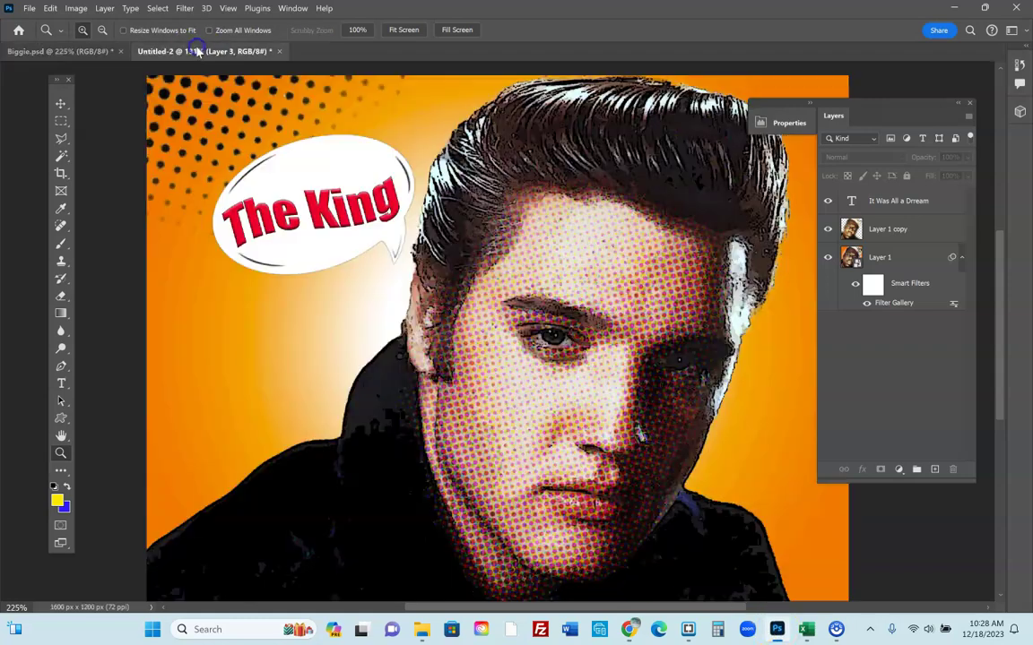
{"action": "left_click", "coordinate": [58, 52]}
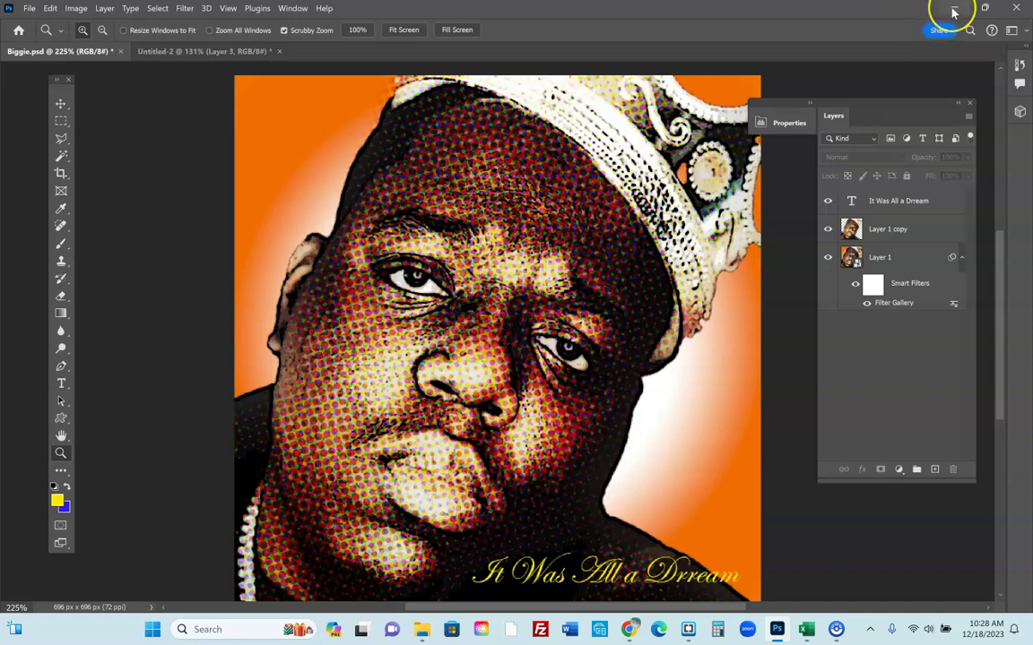
{"action": "scroll", "coordinate": [627, 448], "scroll_direction": "up", "scroll_amount": 1}
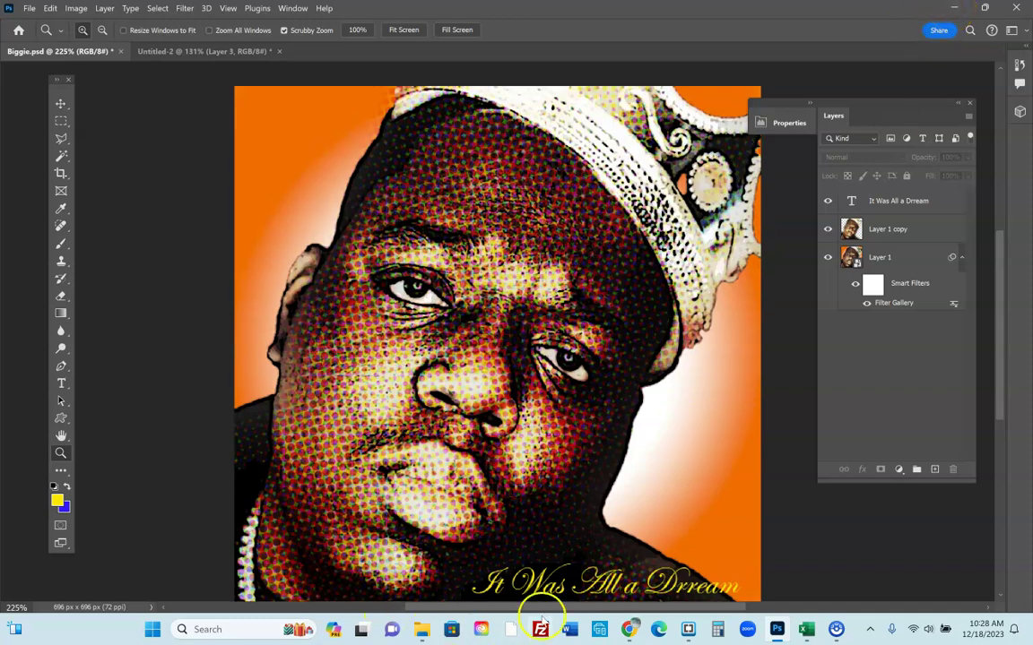
Switch to Chrome and copy the large Biggie Smalls crown portrait from the BIGGIE SMALLS image results
{"action": "left_click", "coordinate": [631, 630]}
{"action": "left_click", "coordinate": [550, 561]}
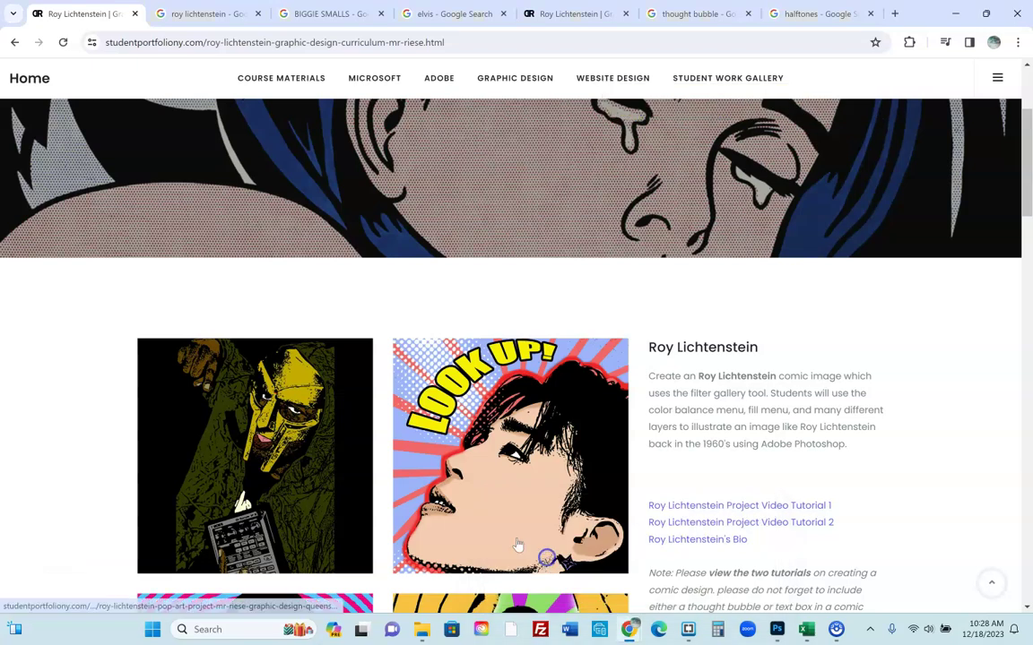
{"action": "left_click", "coordinate": [176, 13]}
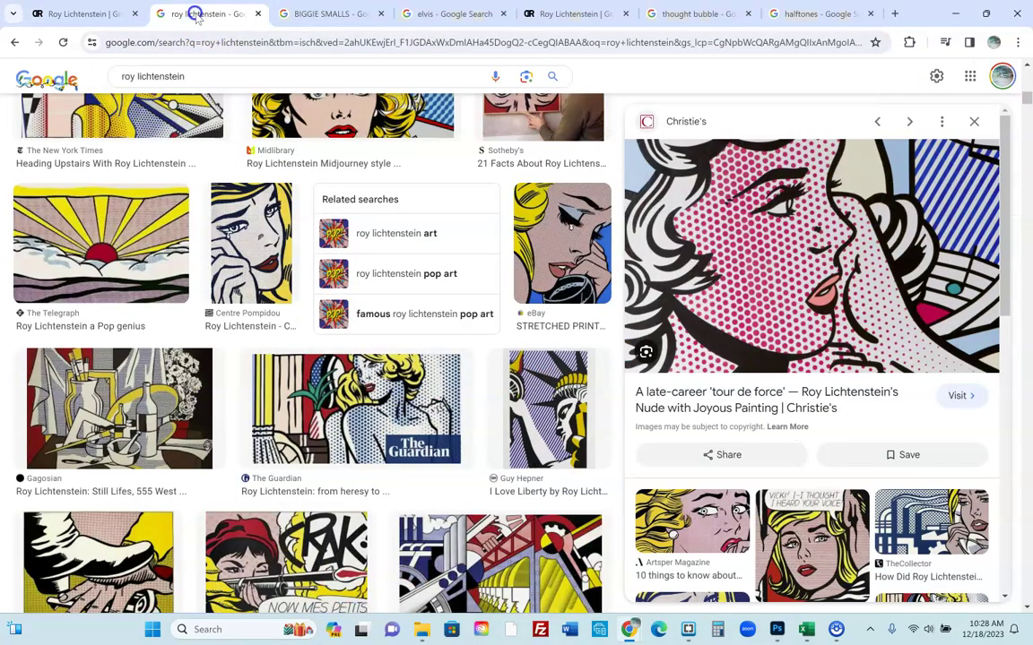
{"action": "left_click", "coordinate": [309, 14]}
{"action": "right_click", "coordinate": [787, 394]}
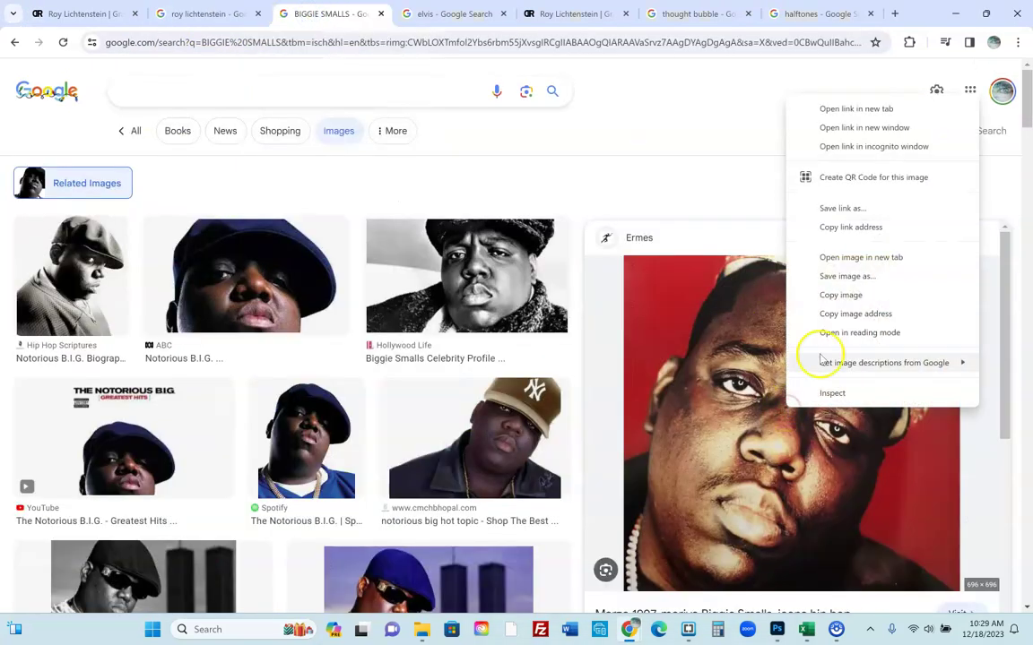
{"action": "left_click", "coordinate": [853, 296]}
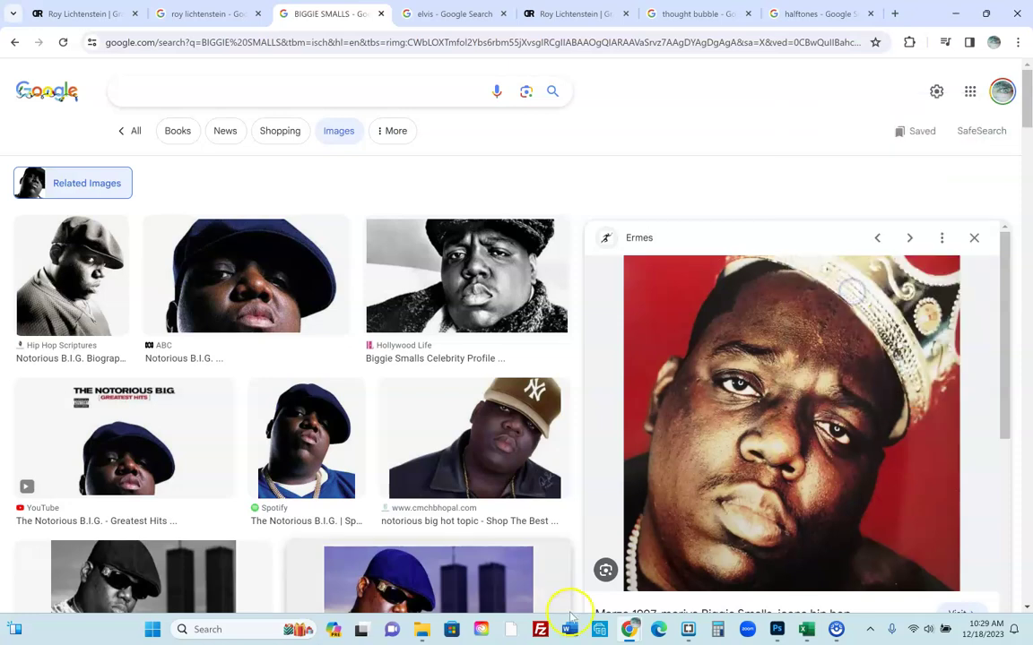
Switch to Photoshop and create a new 696 x 696 px document at 72 ppi in RGB Color with a white background from the Clipboard preset
{"action": "left_click", "coordinate": [777, 630]}
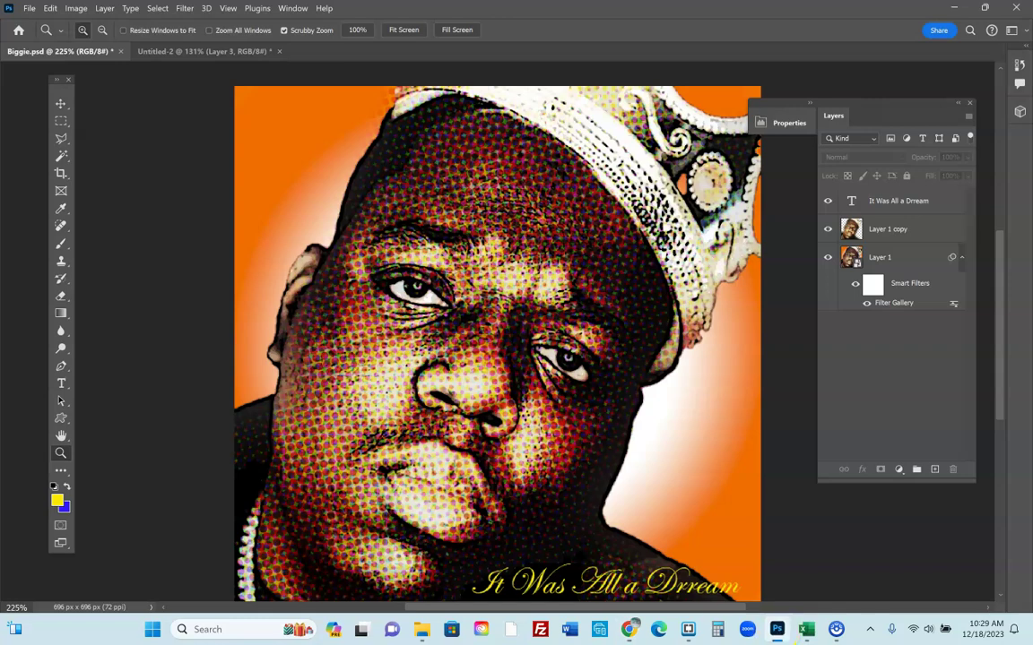
{"action": "left_click", "coordinate": [30, 12]}
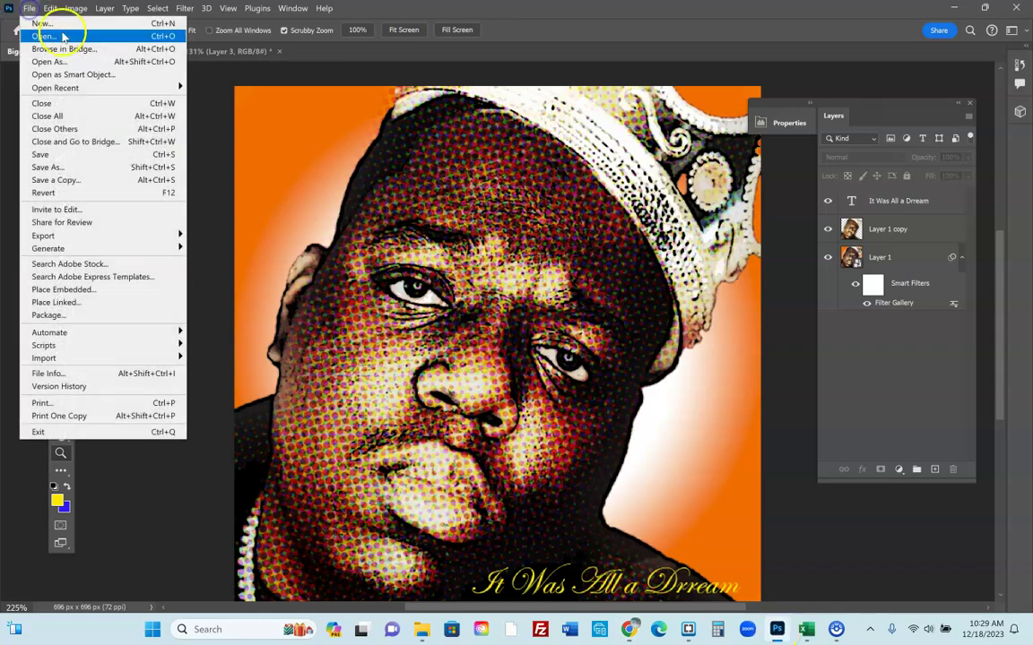
{"action": "left_click", "coordinate": [37, 21]}
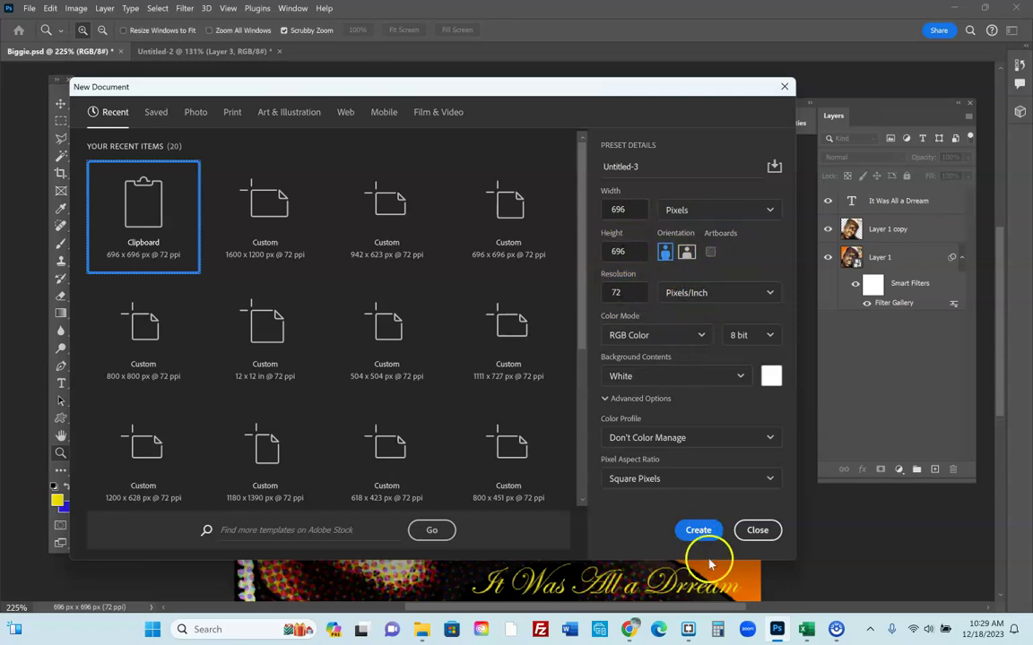
{"action": "left_click", "coordinate": [696, 529]}
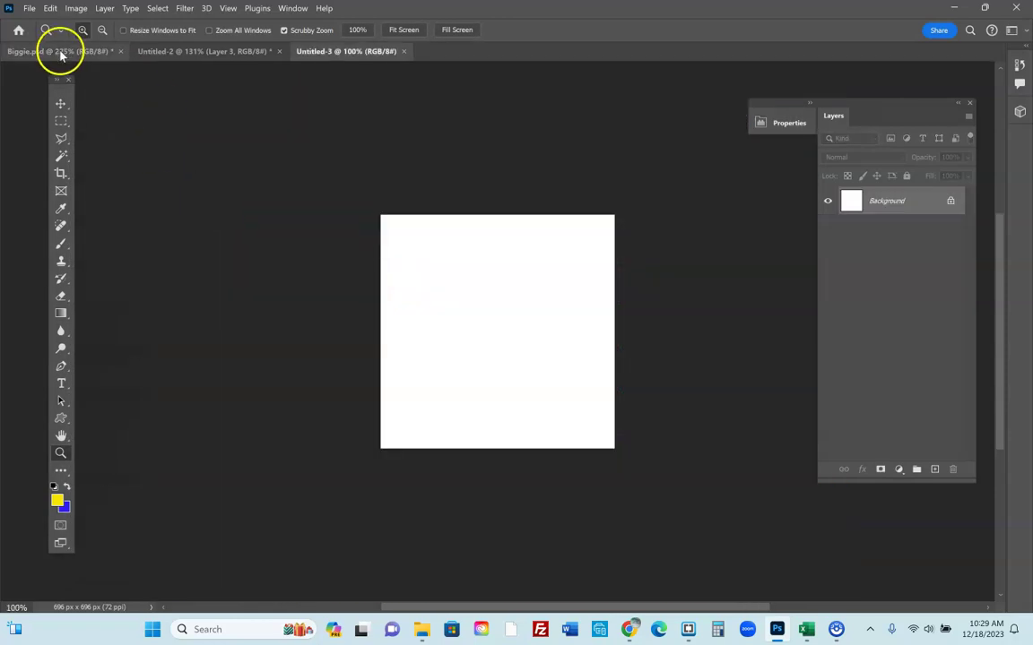
Paste the copied Biggie Smalls crown portrait into the blank document as a new layer
{"action": "left_click", "coordinate": [52, 8]}
{"action": "left_click", "coordinate": [76, 120]}
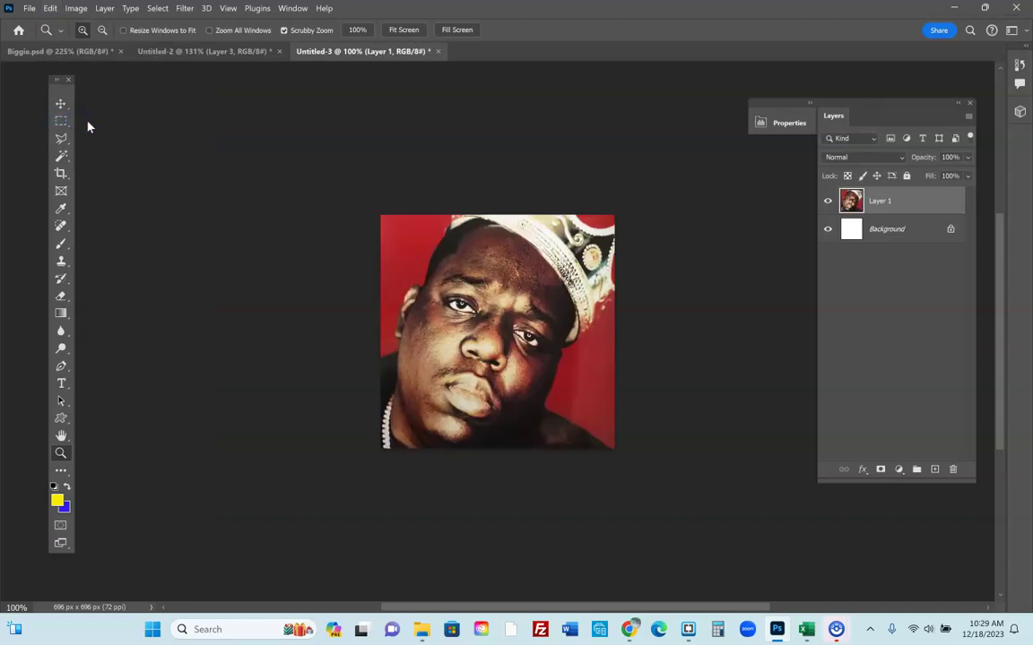
{"action": "left_click", "coordinate": [141, 451]}
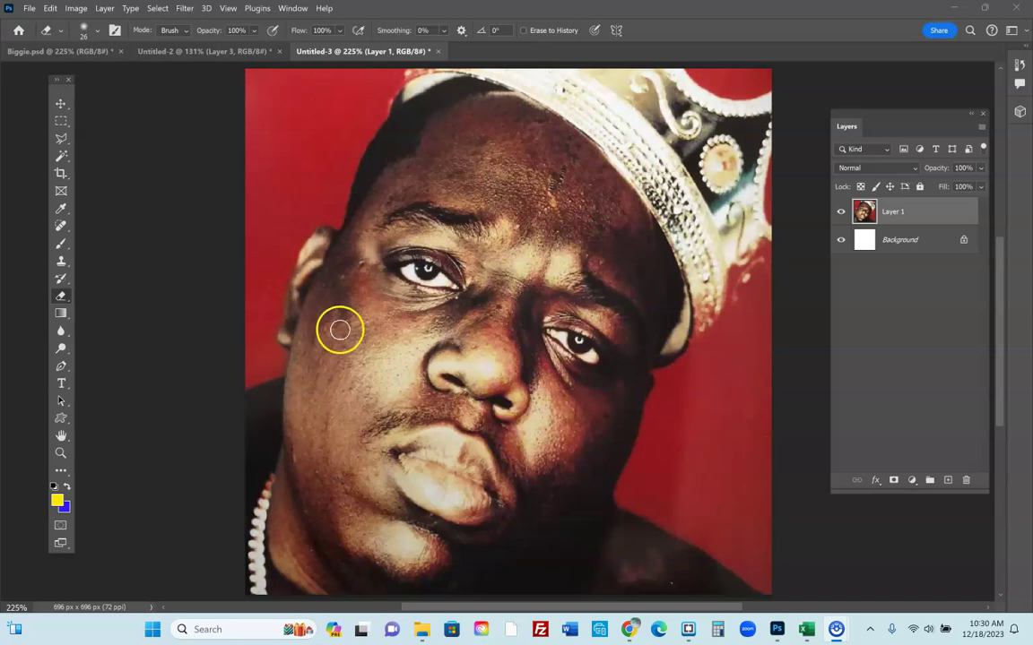
Show the layer's properties and run Remove Background on the portrait to mask out its red backdrop
{"action": "left_click", "coordinate": [297, 13]}
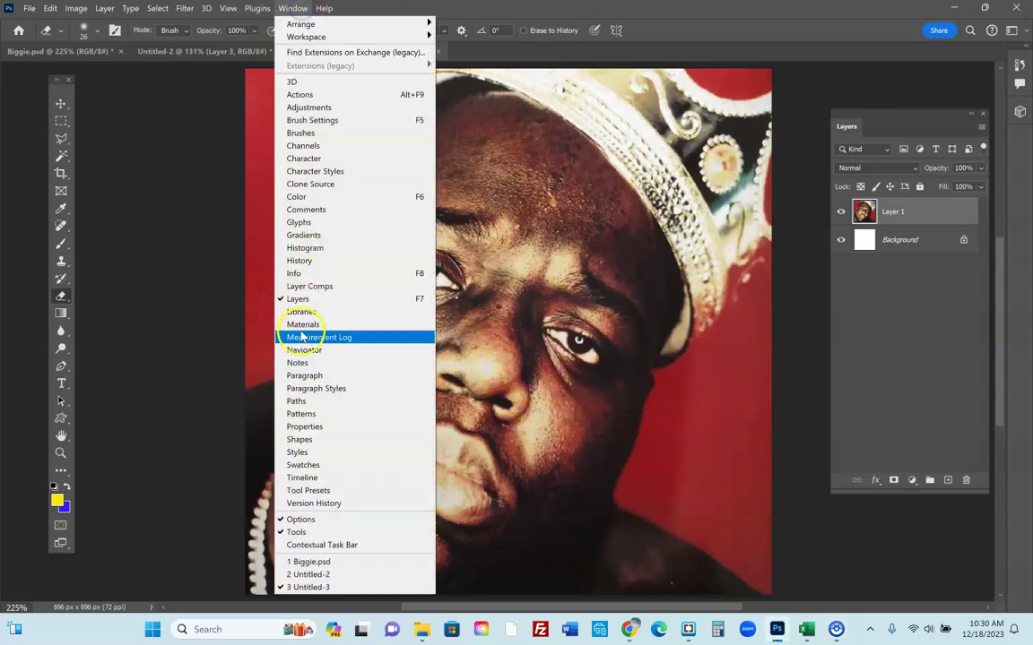
{"action": "left_click", "coordinate": [305, 427]}
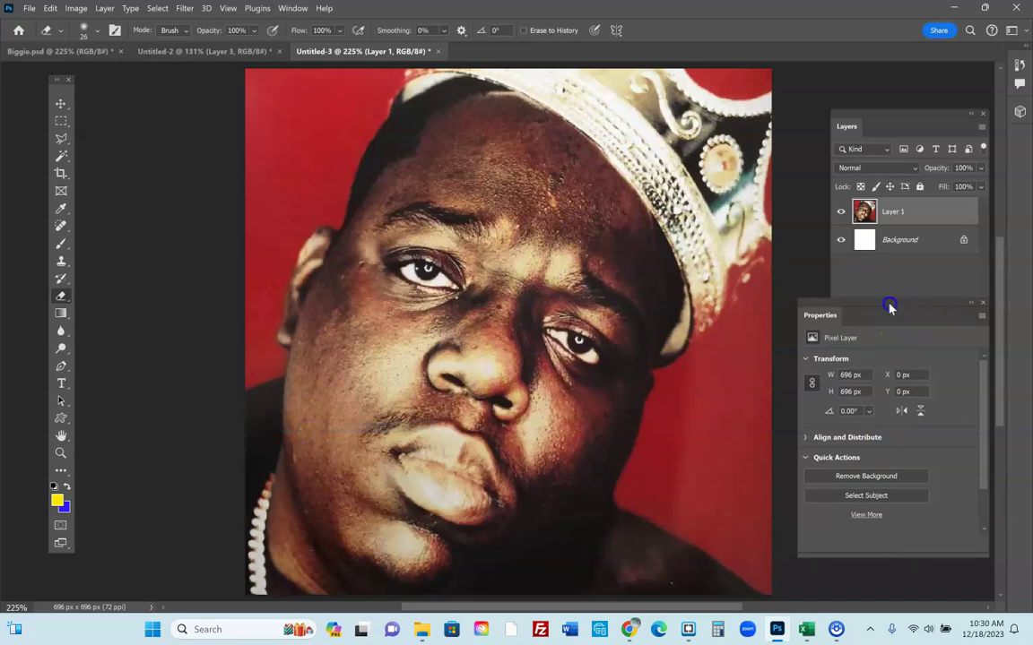
{"action": "left_click_drag", "start_coordinate": [888, 308], "coordinate": [888, 182]}
{"action": "left_click", "coordinate": [864, 357]}
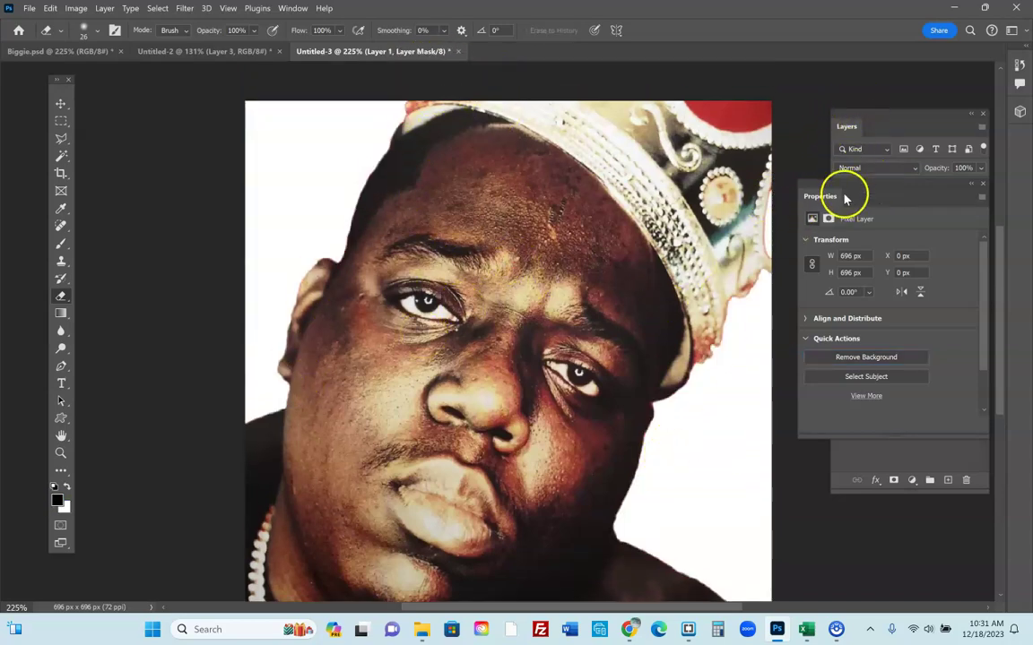
{"action": "left_click_drag", "start_coordinate": [836, 188], "coordinate": [852, 377]}
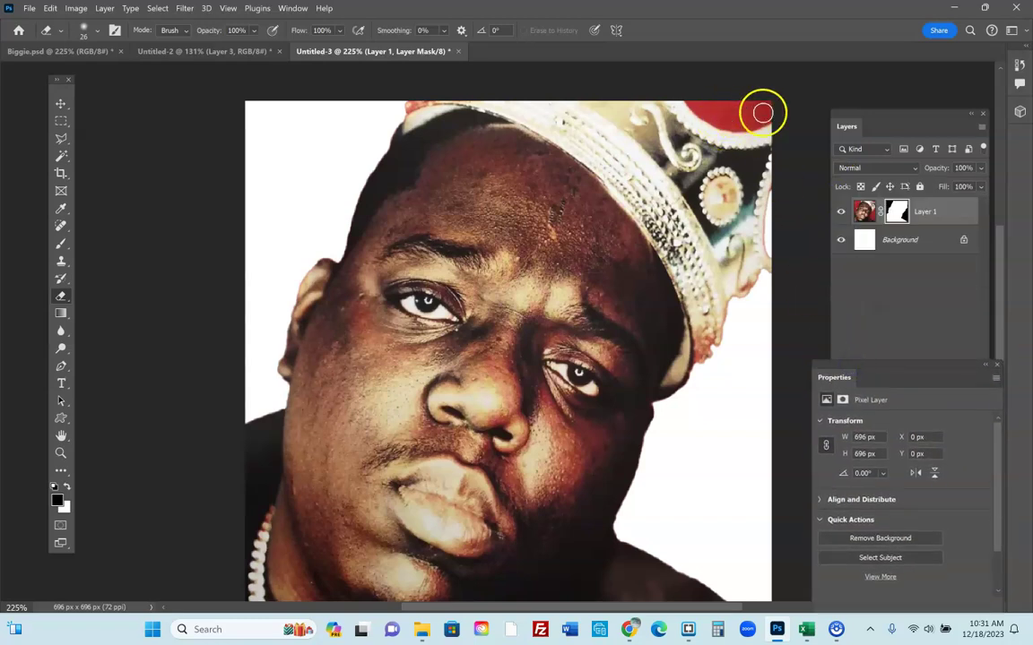
Select the leftover red patch inside the crown on Layer 1's image with the Magic Wand and delete it
{"action": "scroll", "coordinate": [122, 388], "scroll_direction": "up", "scroll_amount": 1}
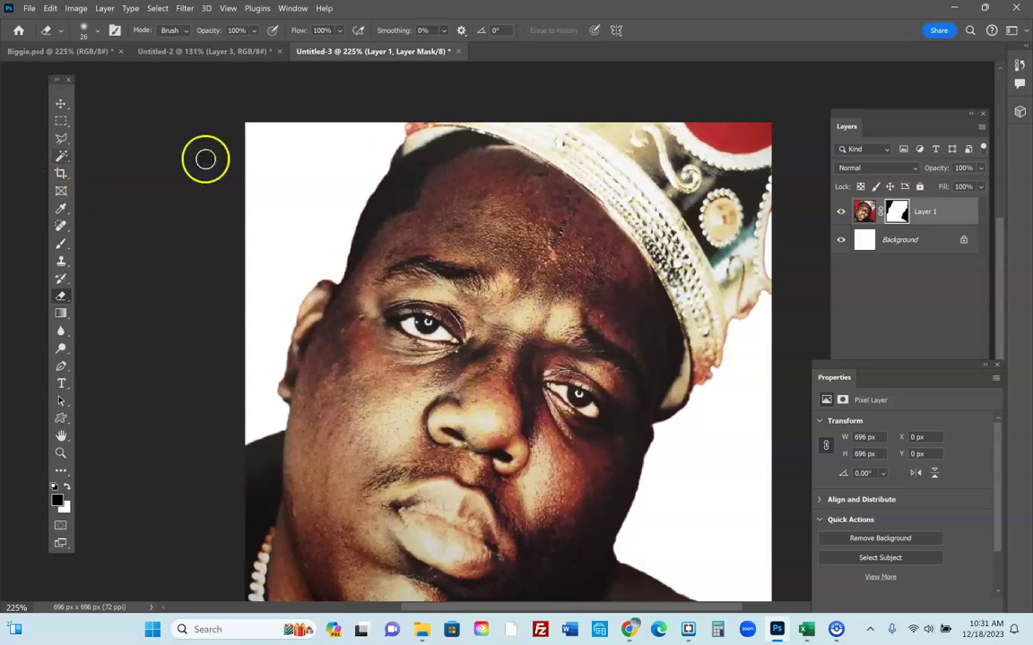
{"action": "left_click", "coordinate": [860, 212]}
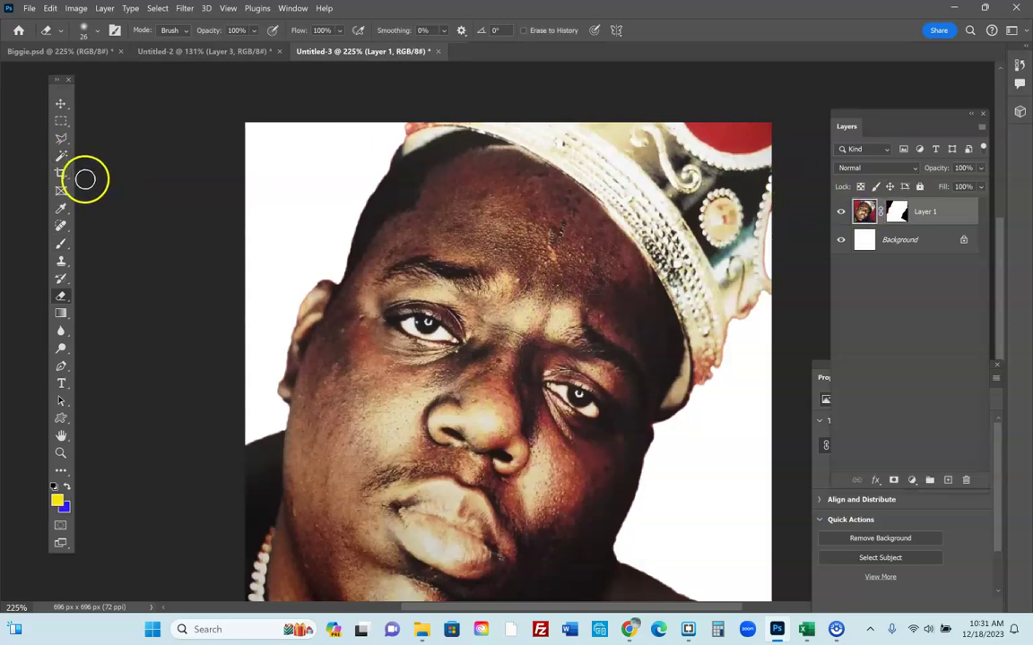
{"action": "left_click", "coordinate": [61, 156]}
{"action": "key", "text": "Delete"}
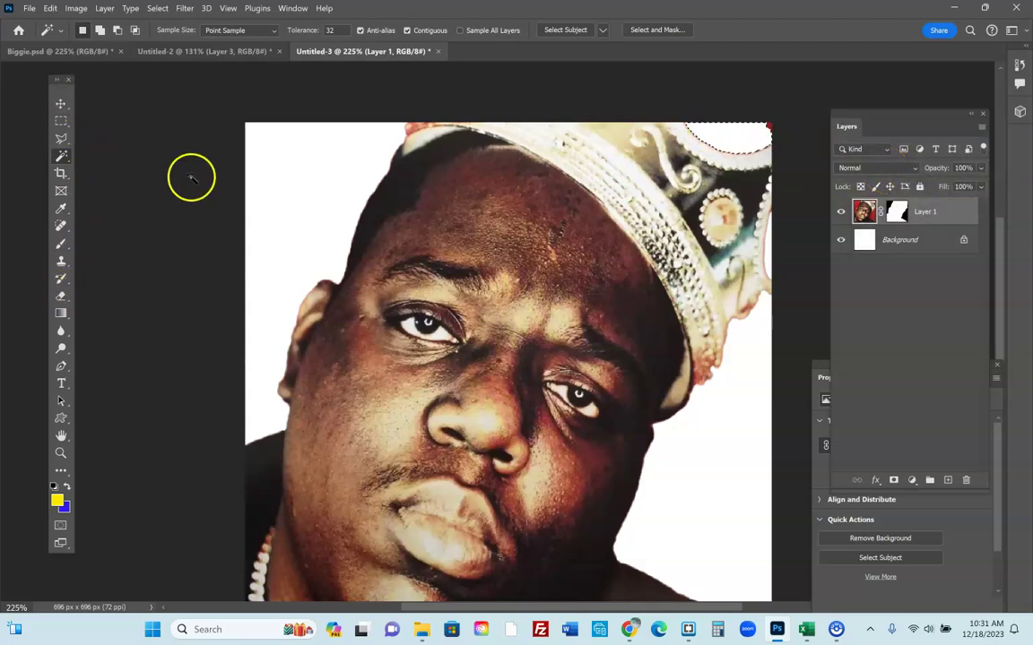
{"action": "left_click", "coordinate": [61, 296]}
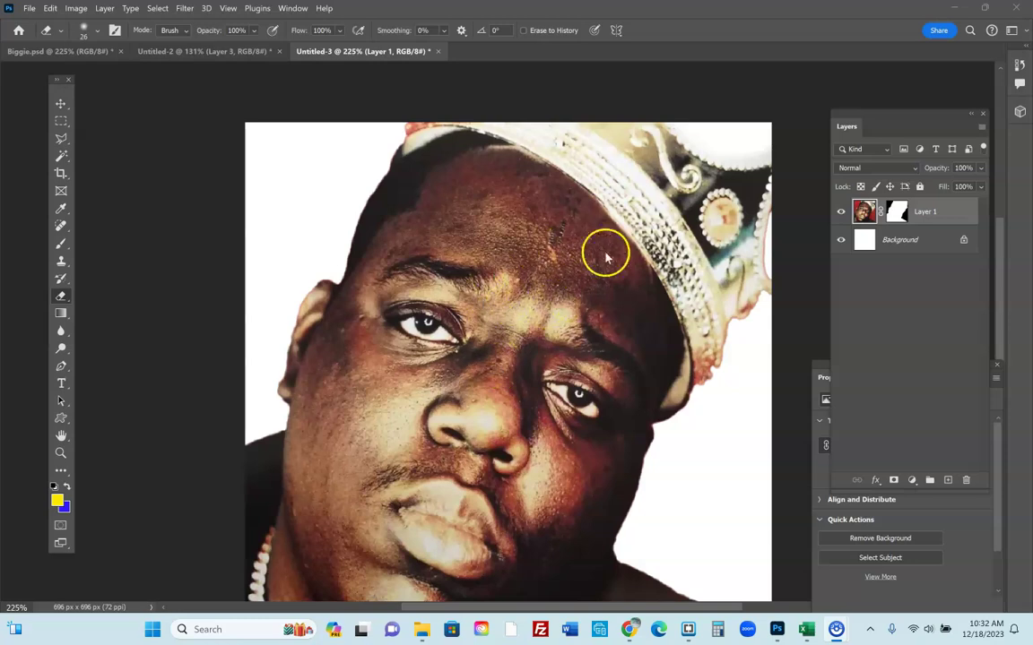
Replace the Background layer with a new layer below the portrait and fill it with white
{"action": "left_click_drag", "start_coordinate": [897, 239], "coordinate": [965, 480]}
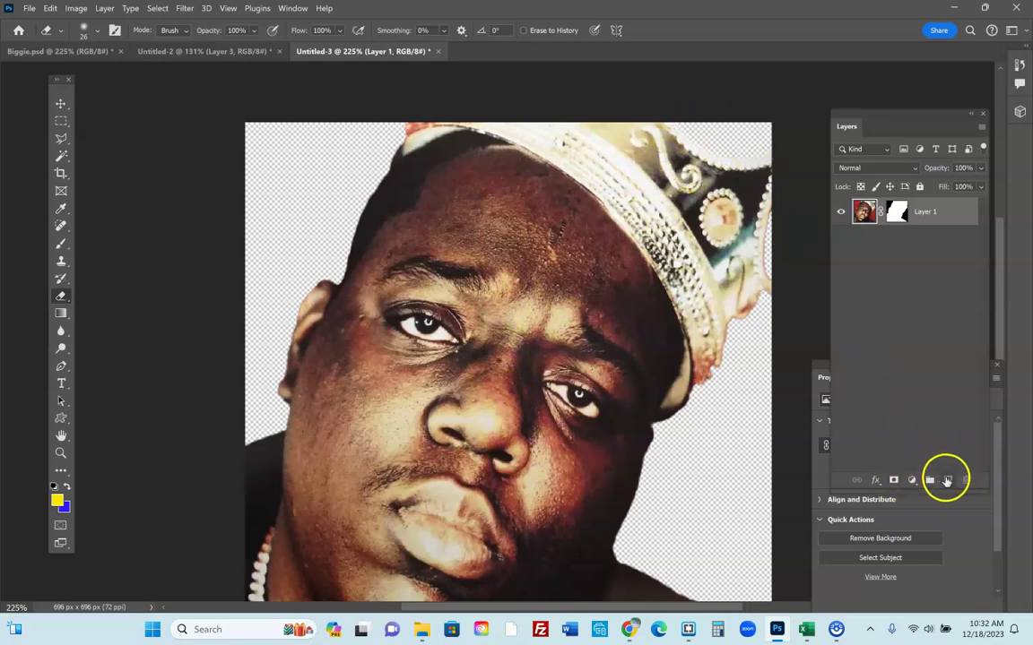
{"action": "left_click", "coordinate": [948, 481]}
{"action": "left_click_drag", "start_coordinate": [866, 206], "coordinate": [874, 254]}
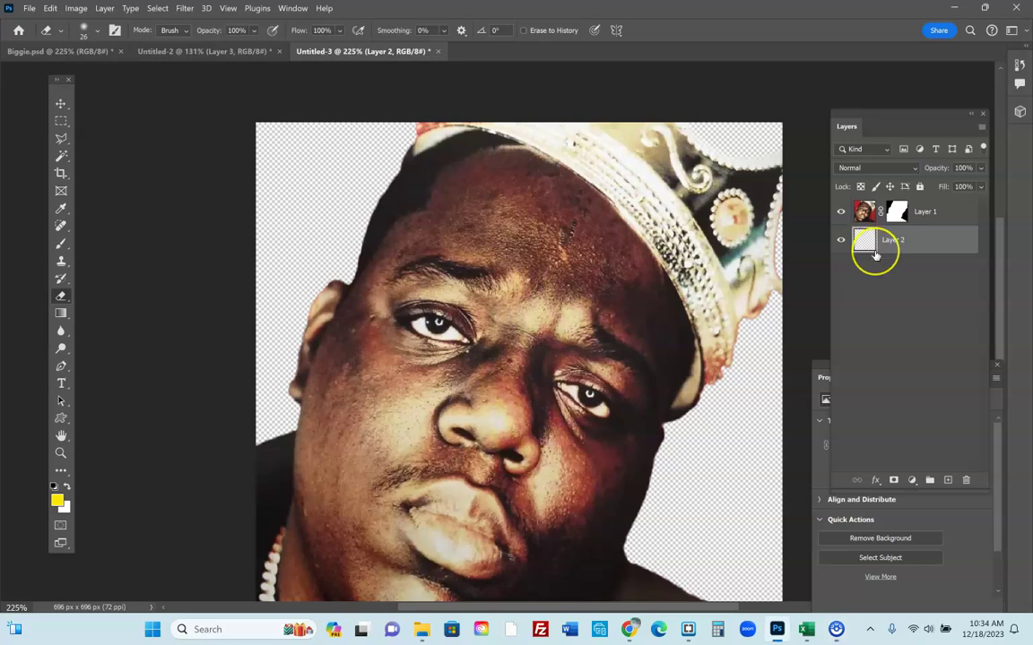
{"action": "key", "text": "ctrl+BackSpace"}
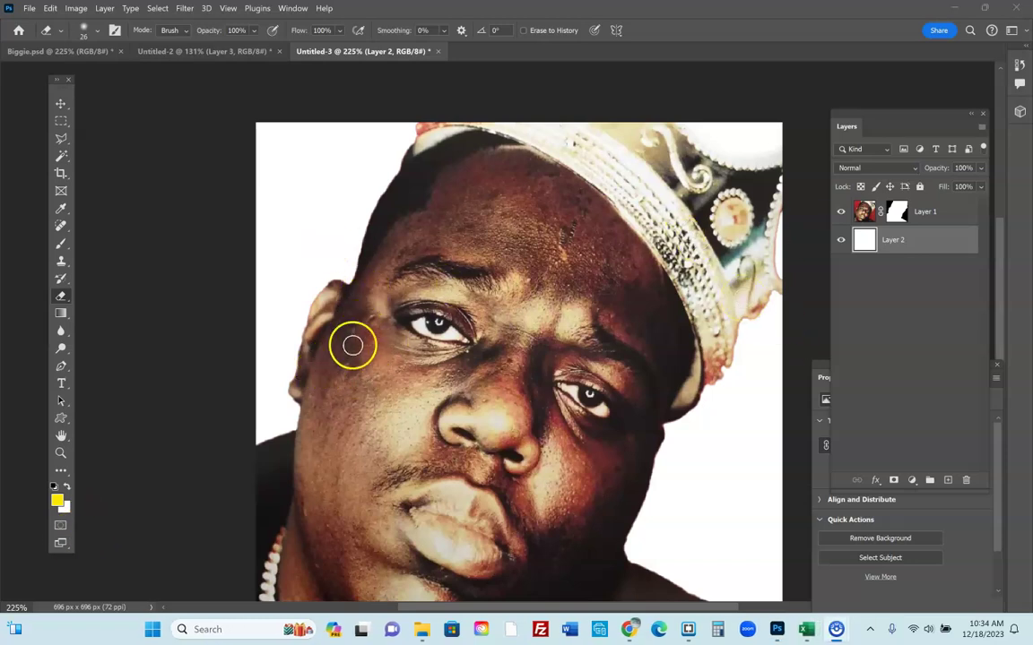
Add a Gradient Overlay layer style to the white layer beneath the portrait
{"action": "left_click", "coordinate": [936, 239]}
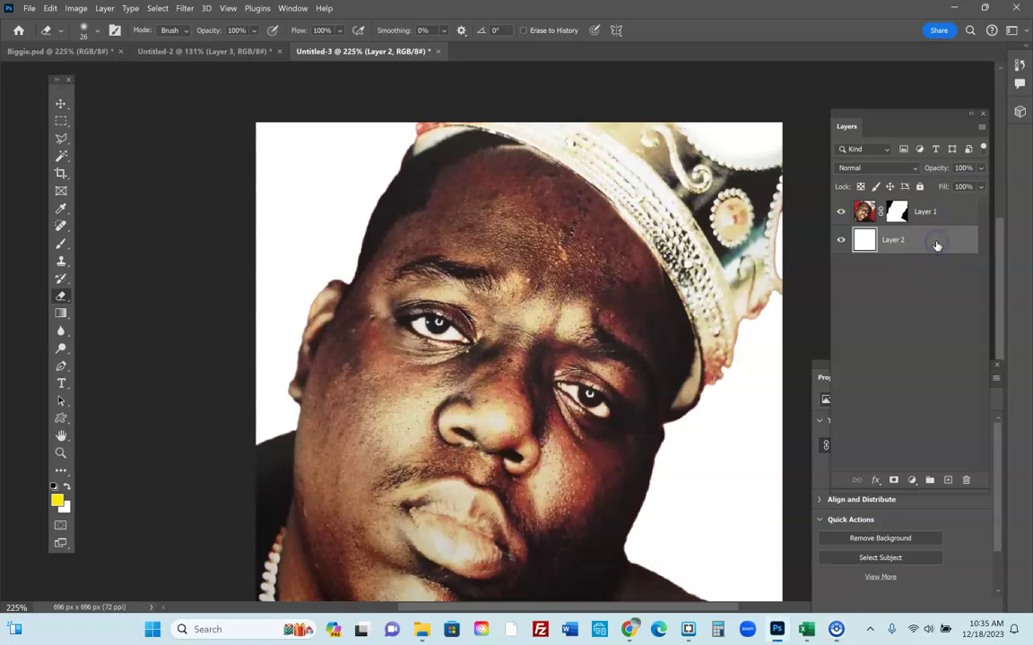
{"action": "double_click", "coordinate": [936, 242]}
{"action": "left_click_drag", "start_coordinate": [542, 25], "coordinate": [351, 80]}
{"action": "left_click", "coordinate": [254, 304]}
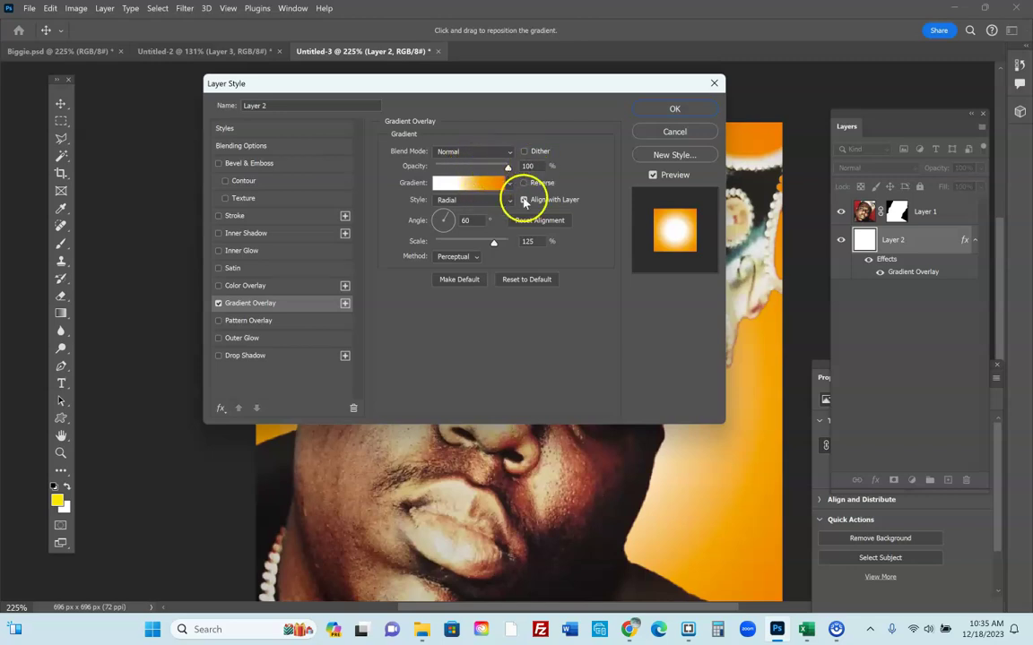
Open the overlay's gradient for editing and remove its two orange color stops
{"action": "left_click", "coordinate": [471, 186]}
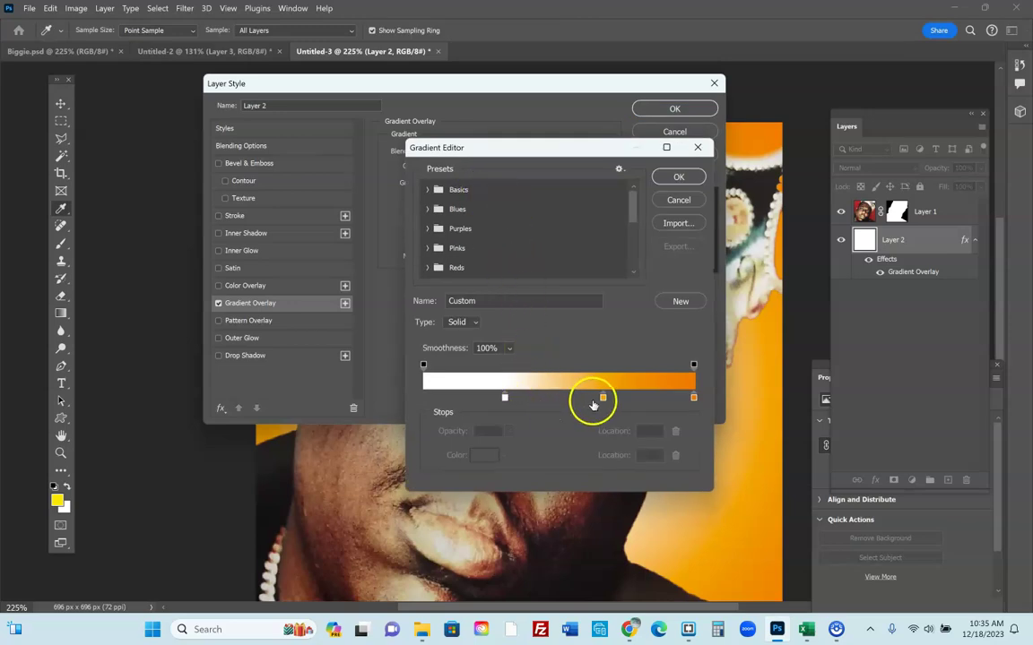
{"action": "left_click_drag", "start_coordinate": [603, 400], "coordinate": [608, 419]}
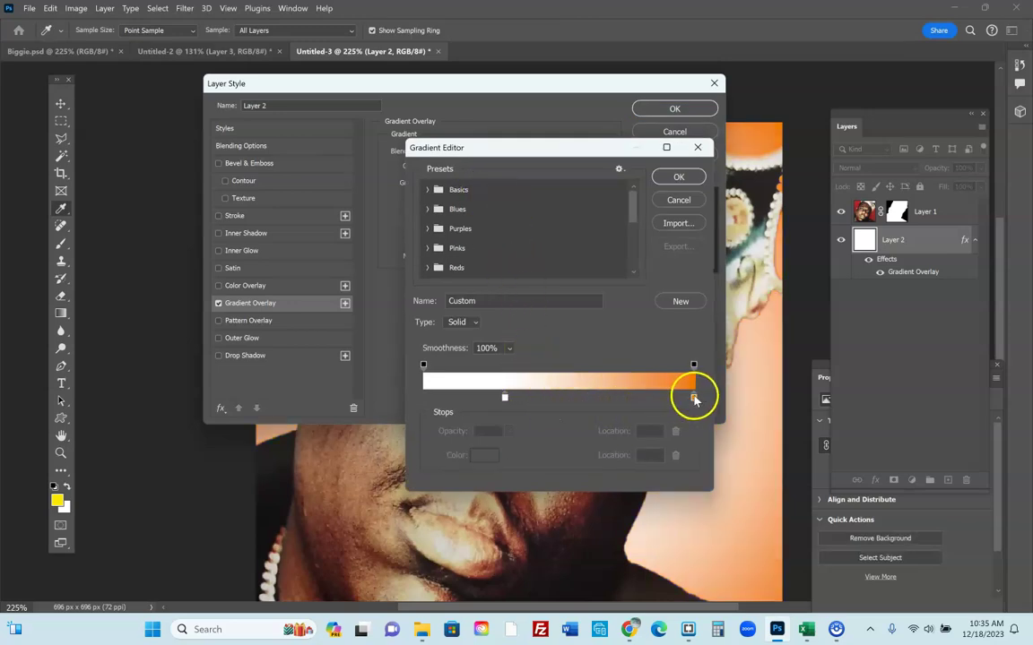
{"action": "left_click_drag", "start_coordinate": [693, 397], "coordinate": [687, 421]}
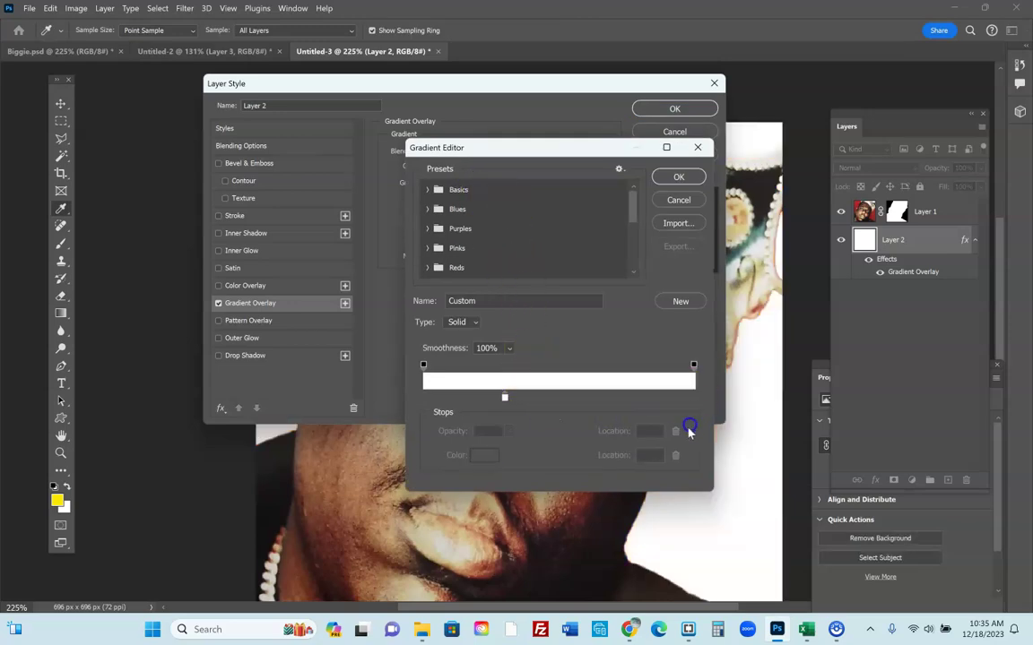
Set the remaining gradient stop to white (ffffff) and its location to 40%
{"action": "left_click", "coordinate": [504, 399]}
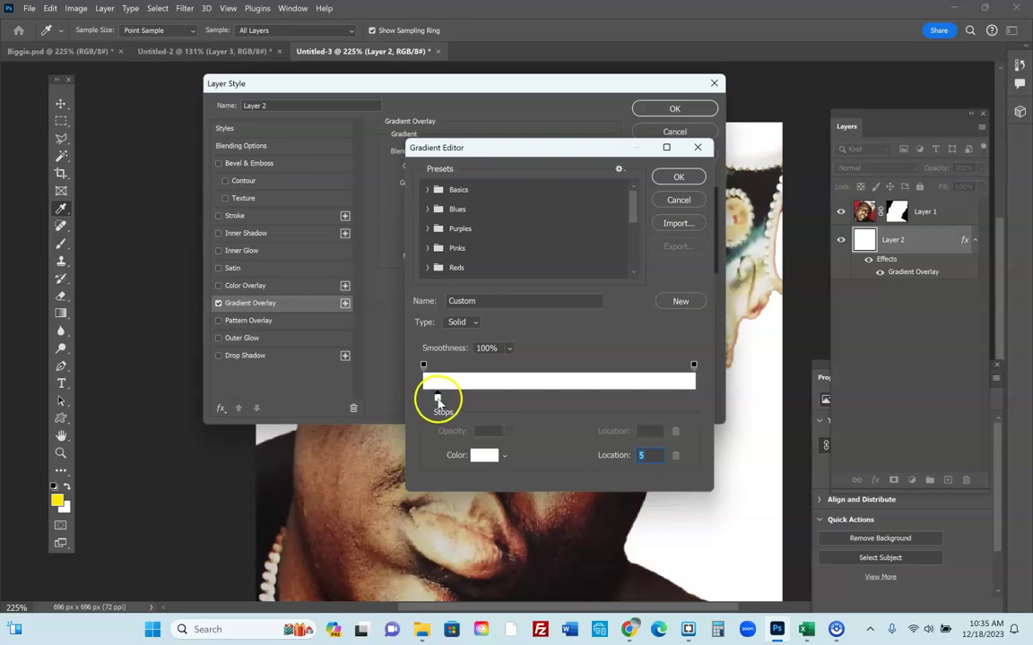
{"action": "double_click", "coordinate": [438, 399]}
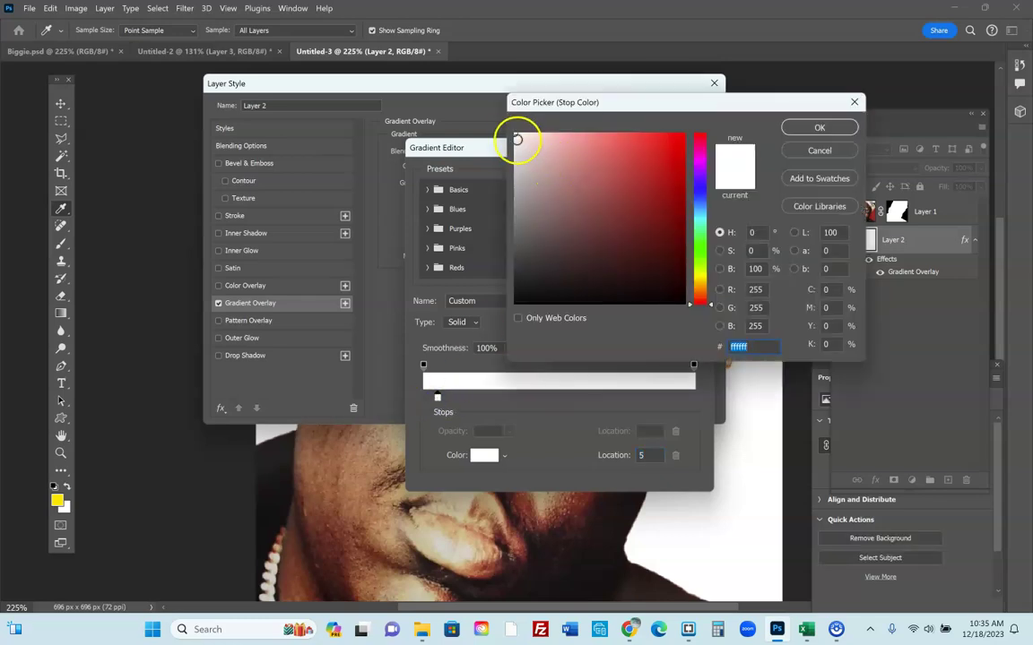
{"action": "left_click", "coordinate": [496, 120]}
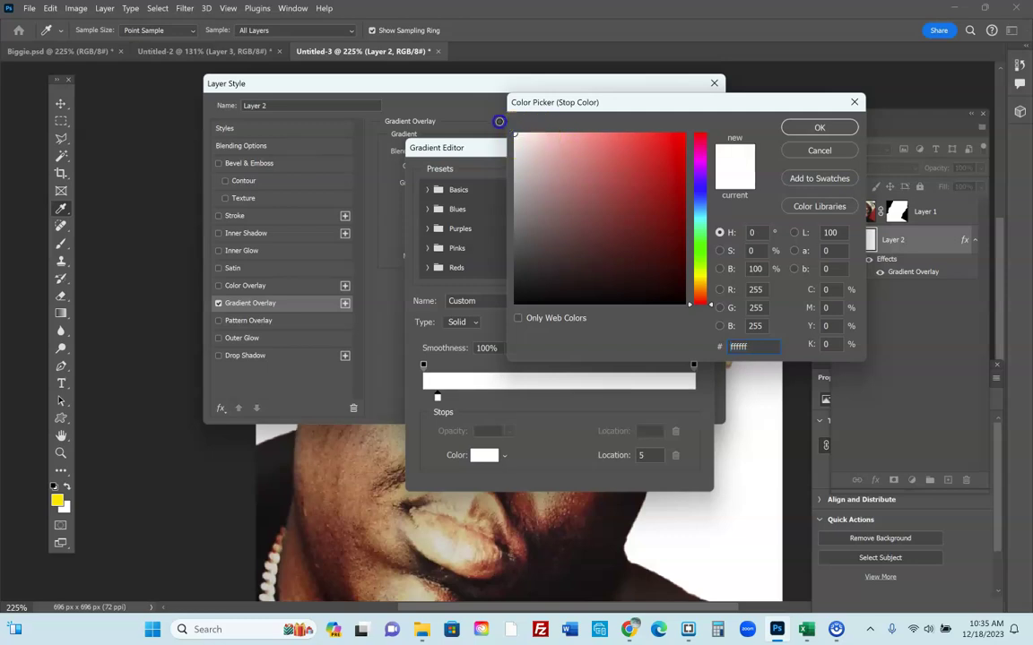
{"action": "left_click", "coordinate": [819, 128]}
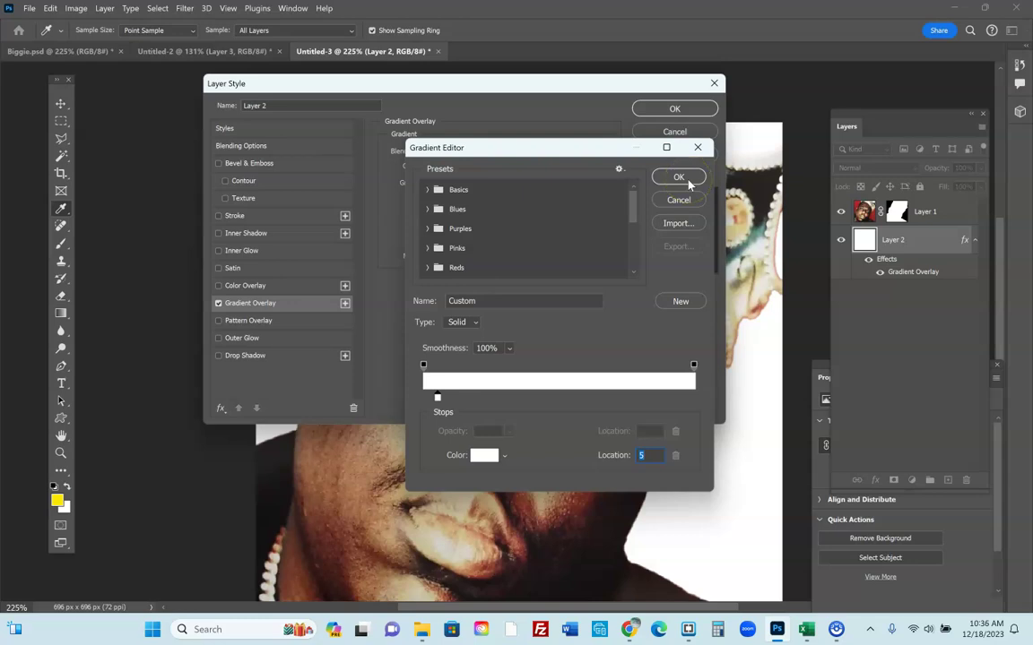
{"action": "left_click", "coordinate": [652, 453]}
{"action": "type", "text": "40"}
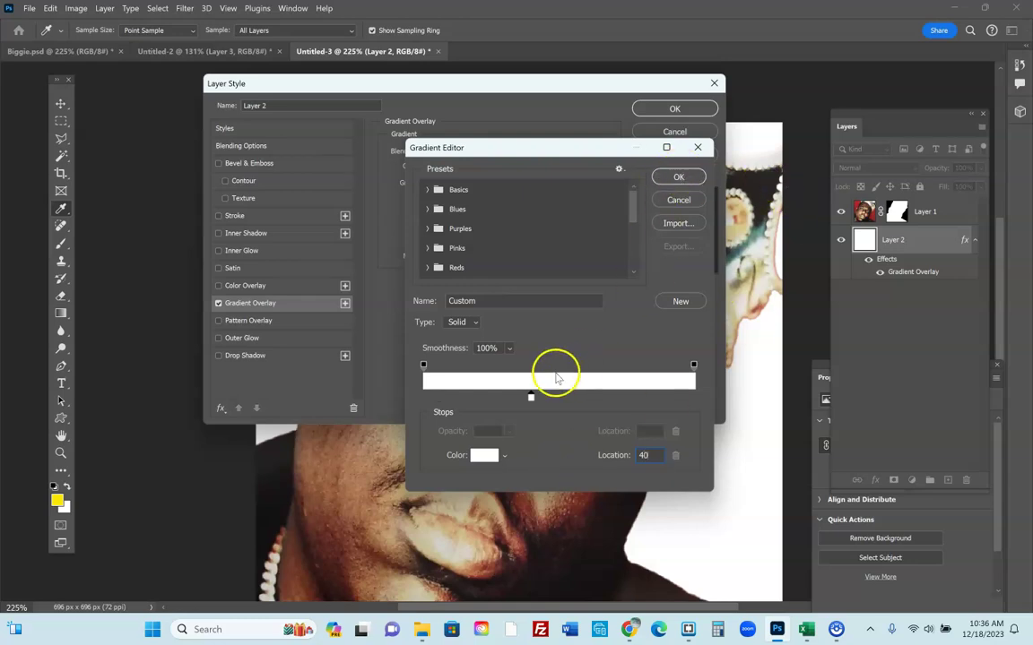
Add a second gradient stop in orange (ff8a00) and set its location to 70%
{"action": "left_click", "coordinate": [549, 401]}
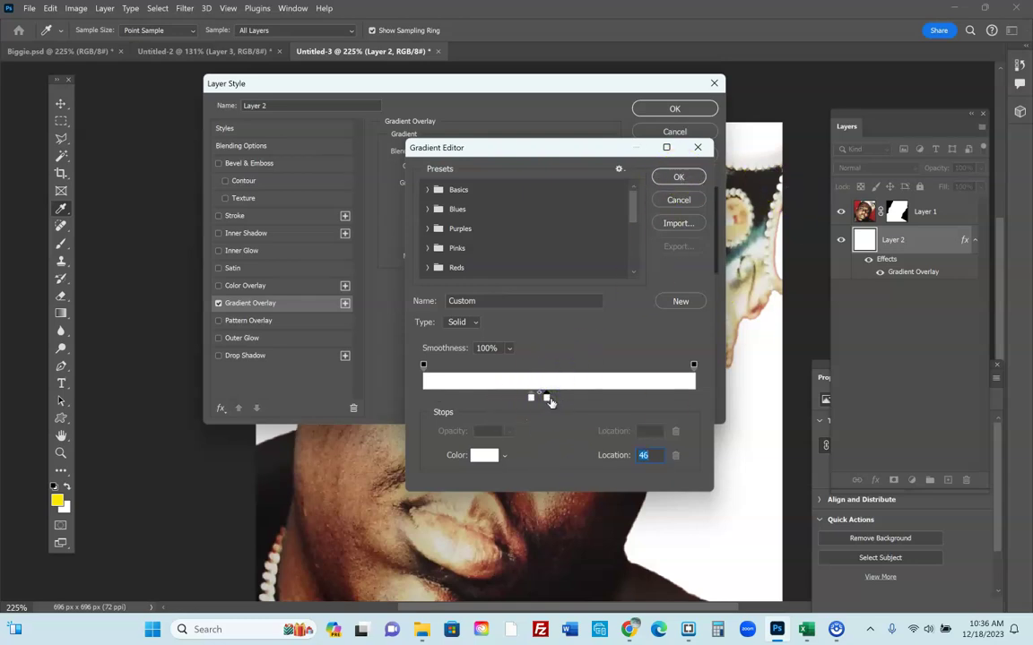
{"action": "double_click", "coordinate": [565, 399]}
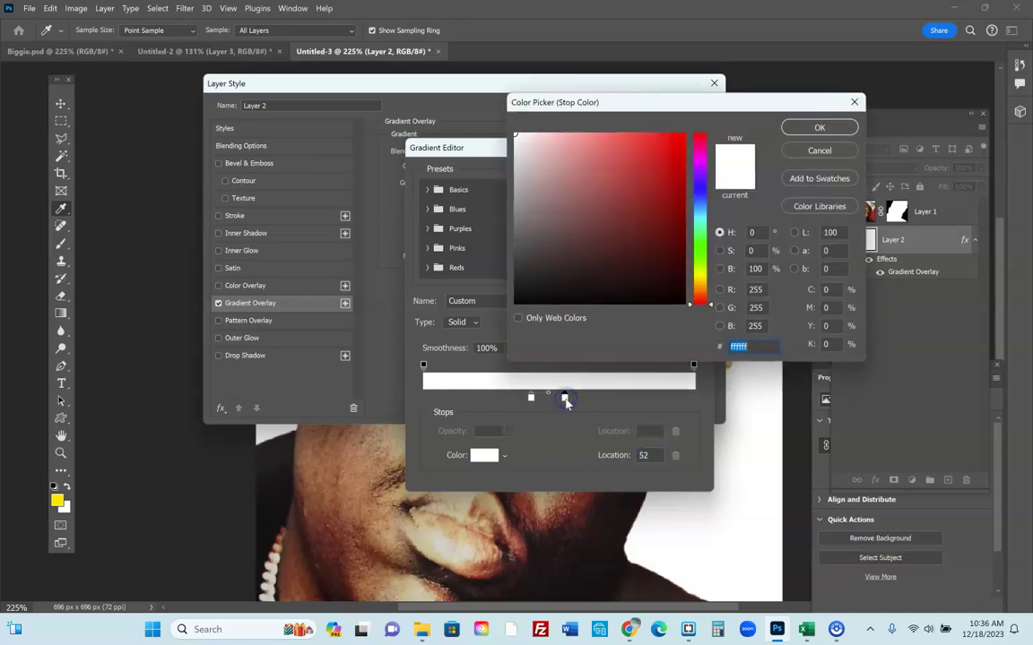
{"action": "left_click", "coordinate": [699, 282]}
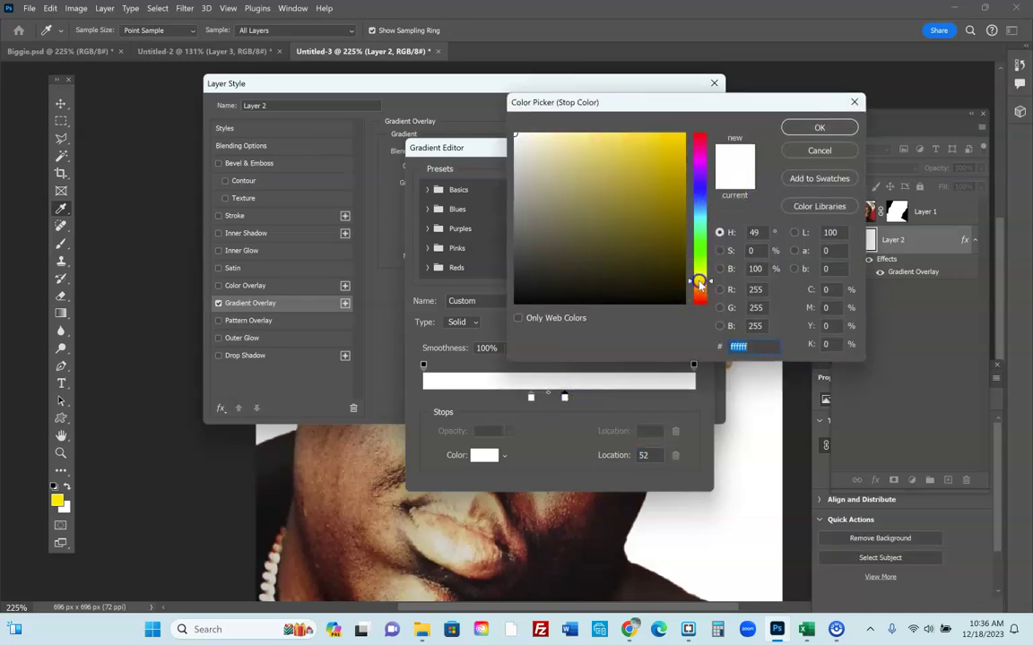
{"action": "left_click", "coordinate": [701, 290]}
{"action": "left_click_drag", "start_coordinate": [664, 179], "coordinate": [687, 121]}
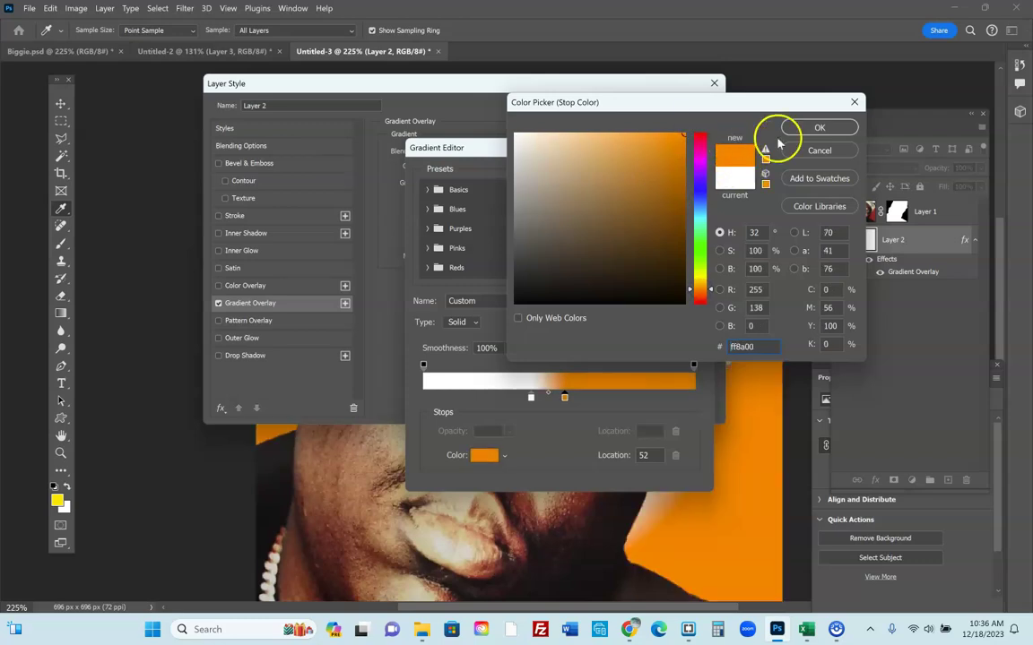
{"action": "left_click", "coordinate": [819, 127]}
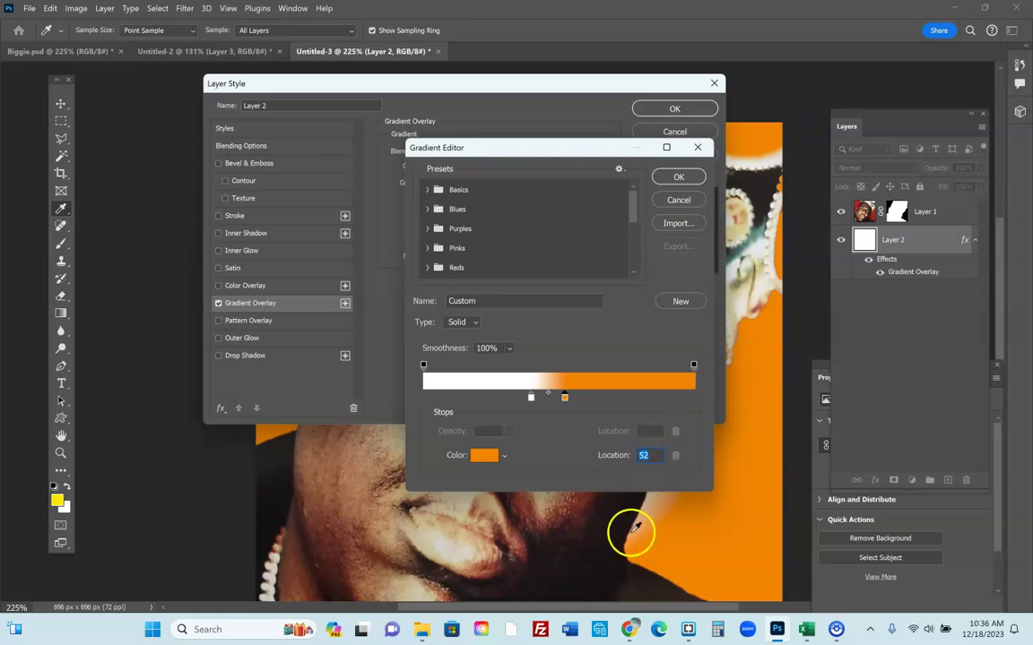
{"action": "left_click", "coordinate": [652, 457]}
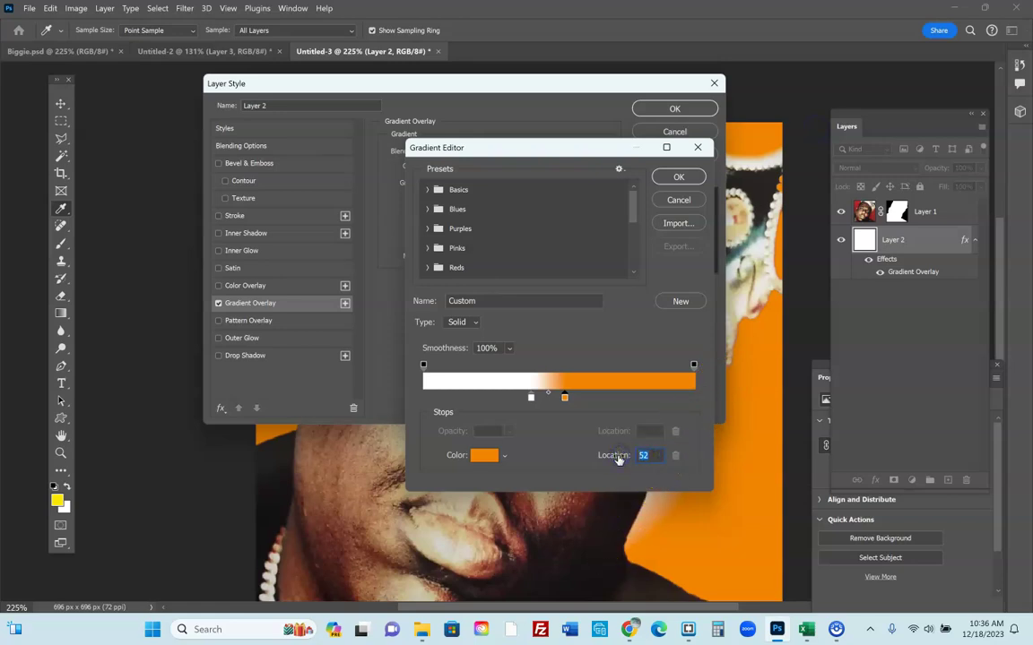
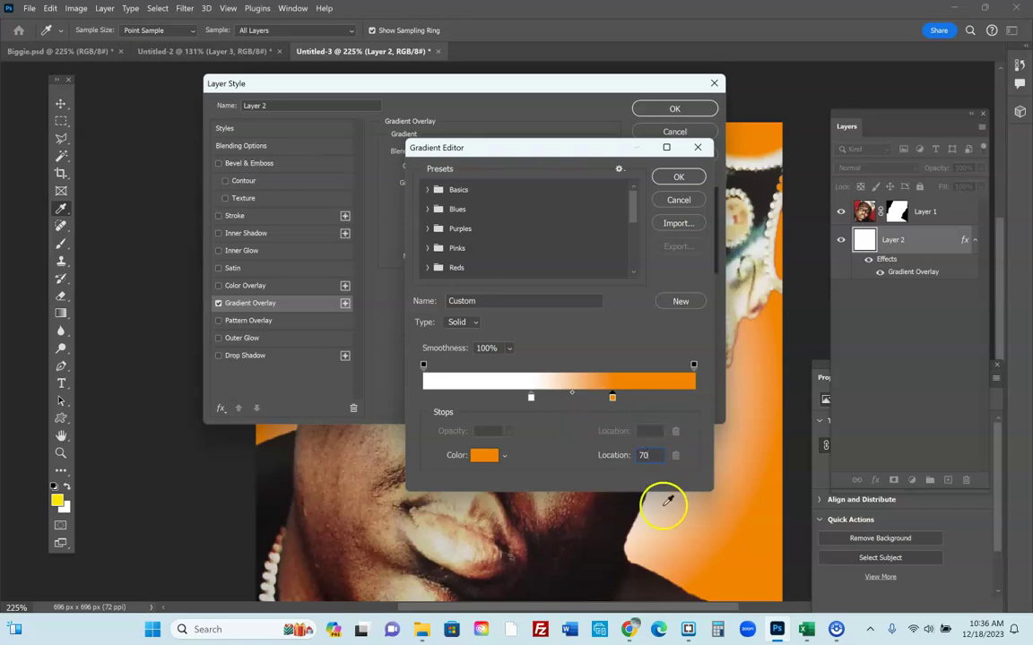
Add a third gradient stop at location 100% and color it red (ff0000)
{"action": "left_click", "coordinate": [664, 399]}
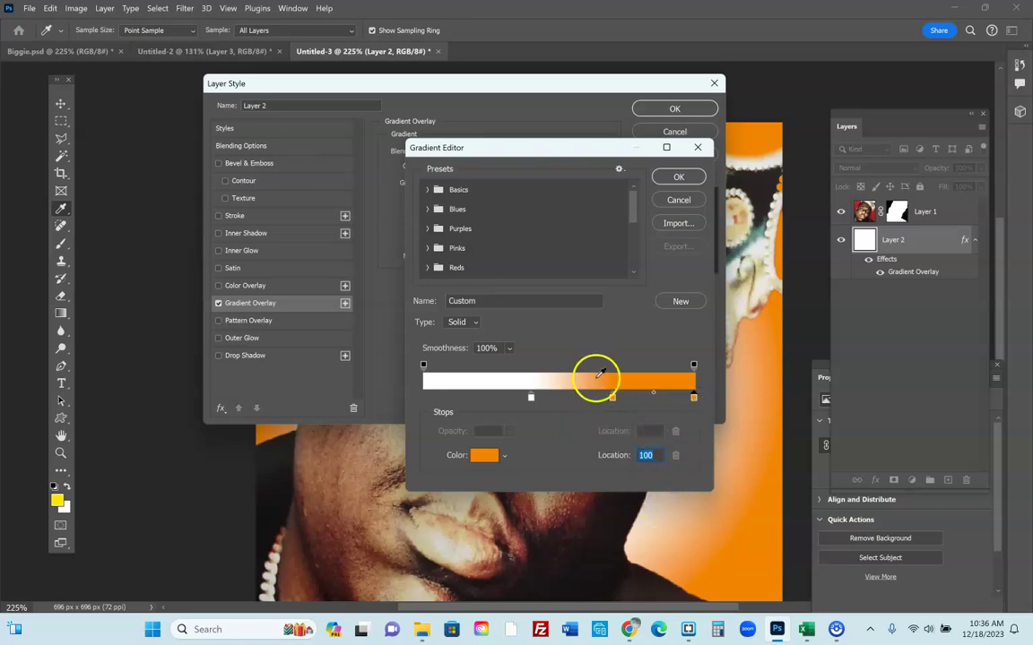
{"action": "double_click", "coordinate": [694, 398]}
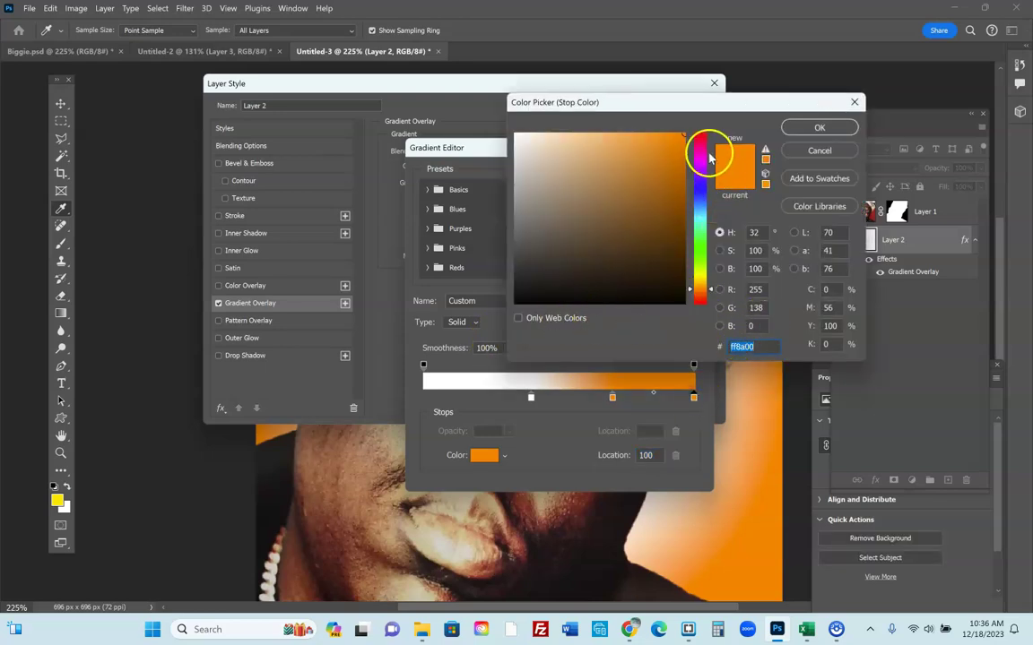
{"action": "left_click_drag", "start_coordinate": [712, 163], "coordinate": [701, 144]}
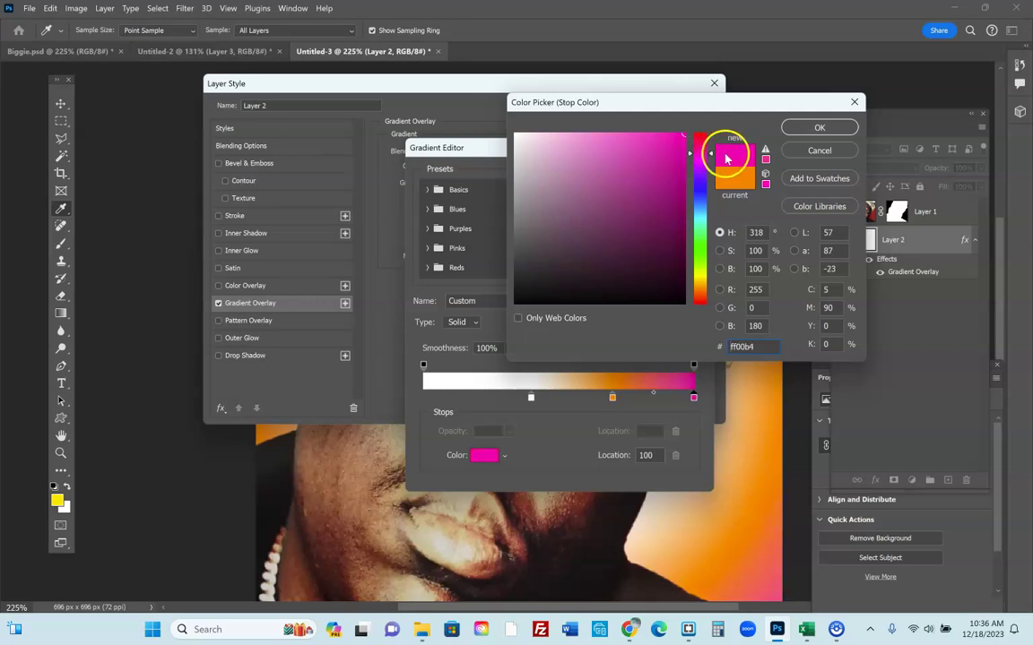
{"action": "left_click_drag", "start_coordinate": [699, 291], "coordinate": [700, 314]}
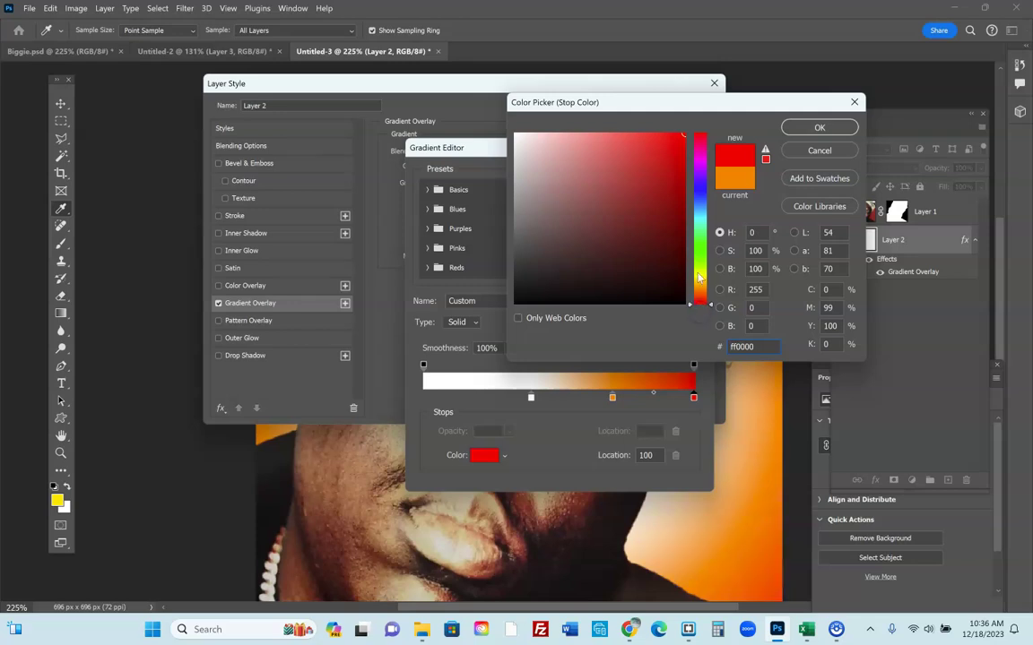
{"action": "left_click", "coordinate": [821, 126]}
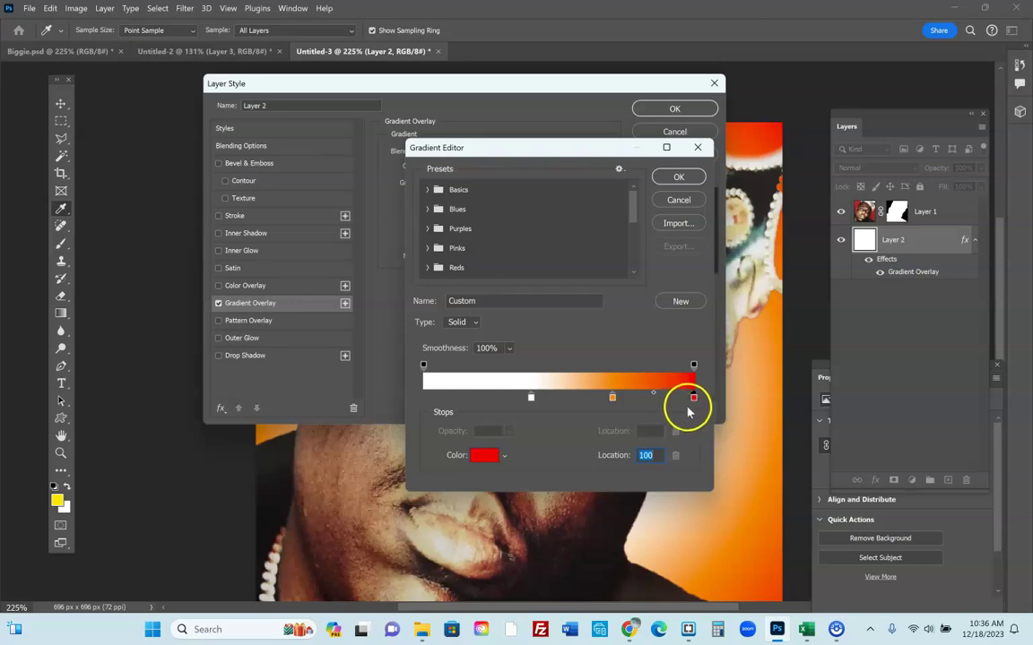
Set the red gradient stop's location to 91% and apply the gradient overlay to Layer 2
{"action": "double_click", "coordinate": [657, 457]}
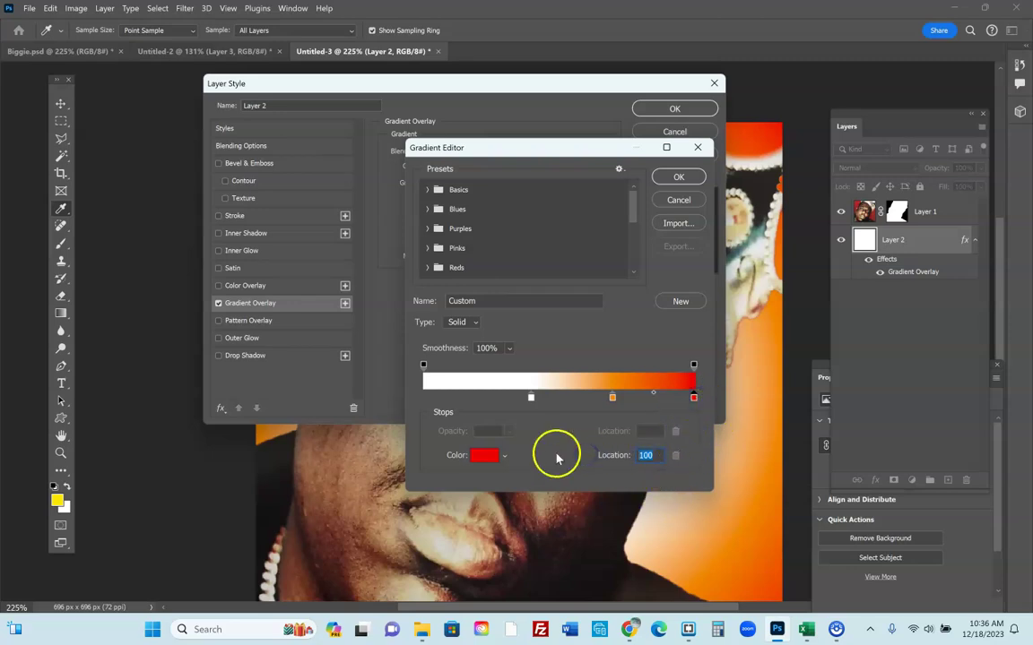
{"action": "type", "text": "90"}
{"action": "key", "text": "Up"}
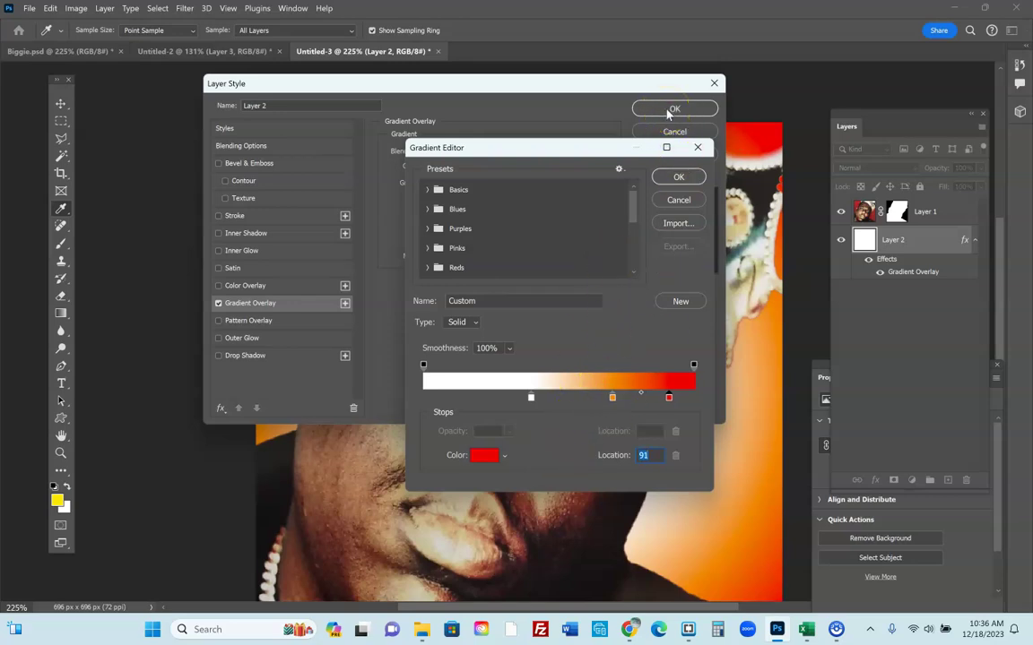
{"action": "left_click", "coordinate": [671, 179]}
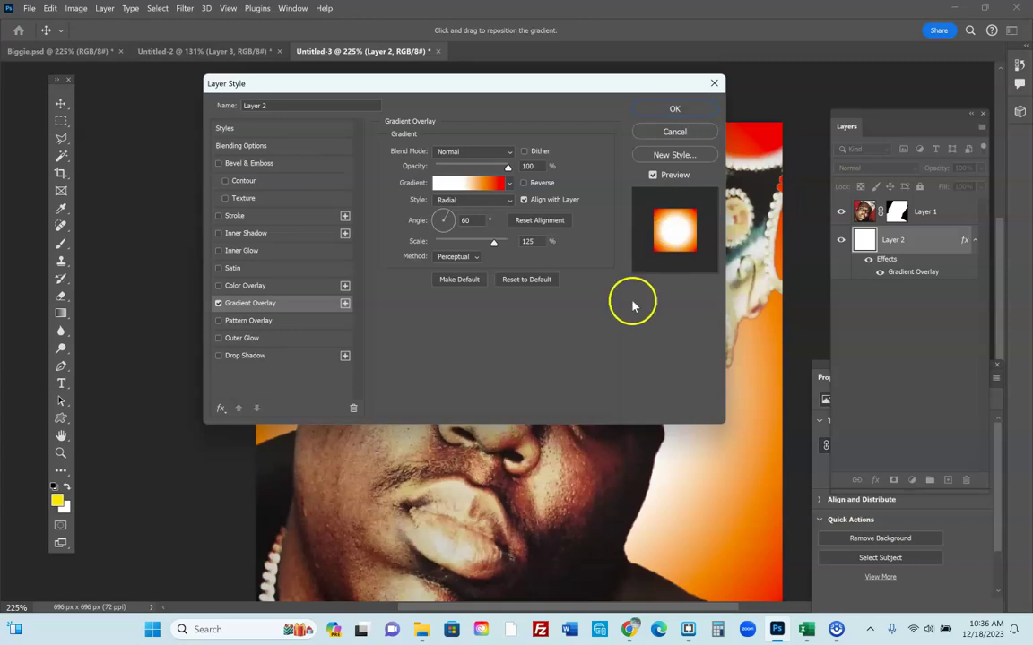
{"action": "left_click", "coordinate": [681, 108]}
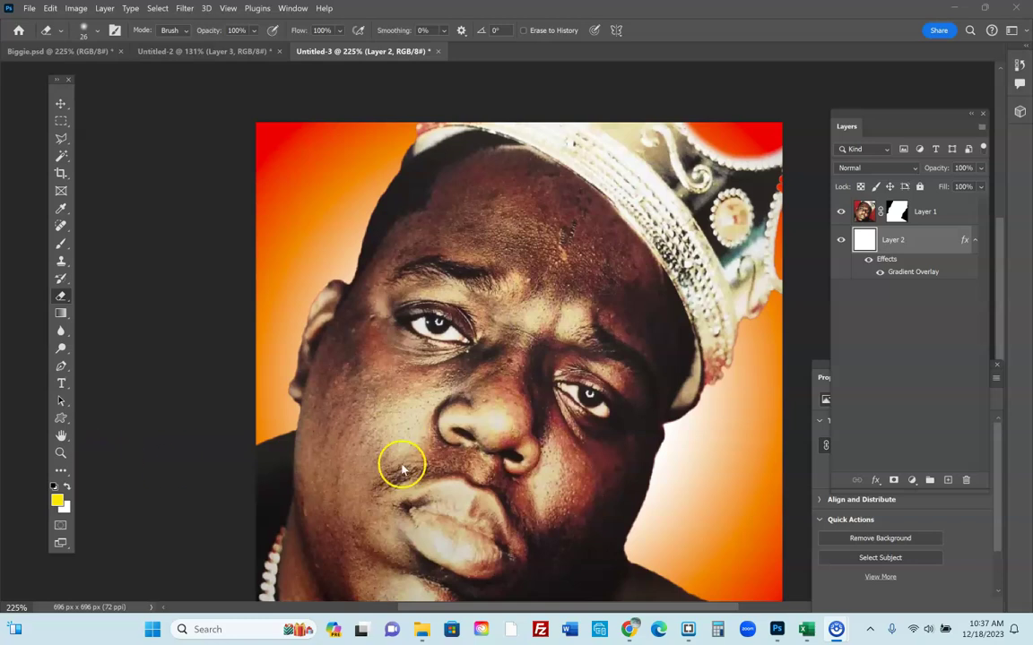
Reopen Layer 2's gradient overlay and review its gradient stops in the Gradient Editor
{"action": "left_click", "coordinate": [930, 240]}
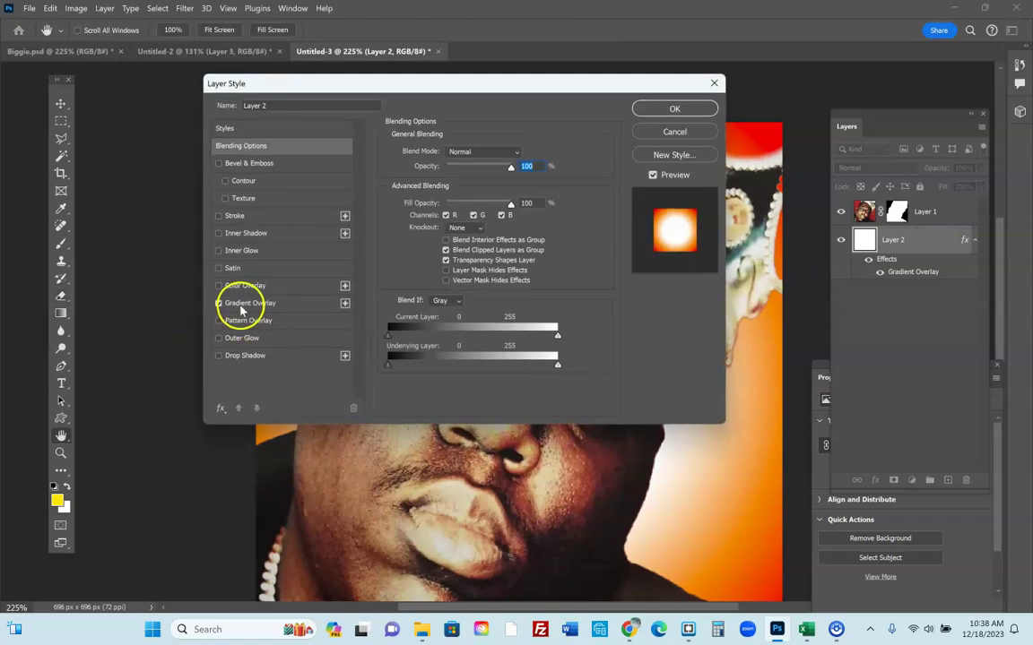
{"action": "left_click", "coordinate": [242, 305]}
{"action": "left_click", "coordinate": [475, 184]}
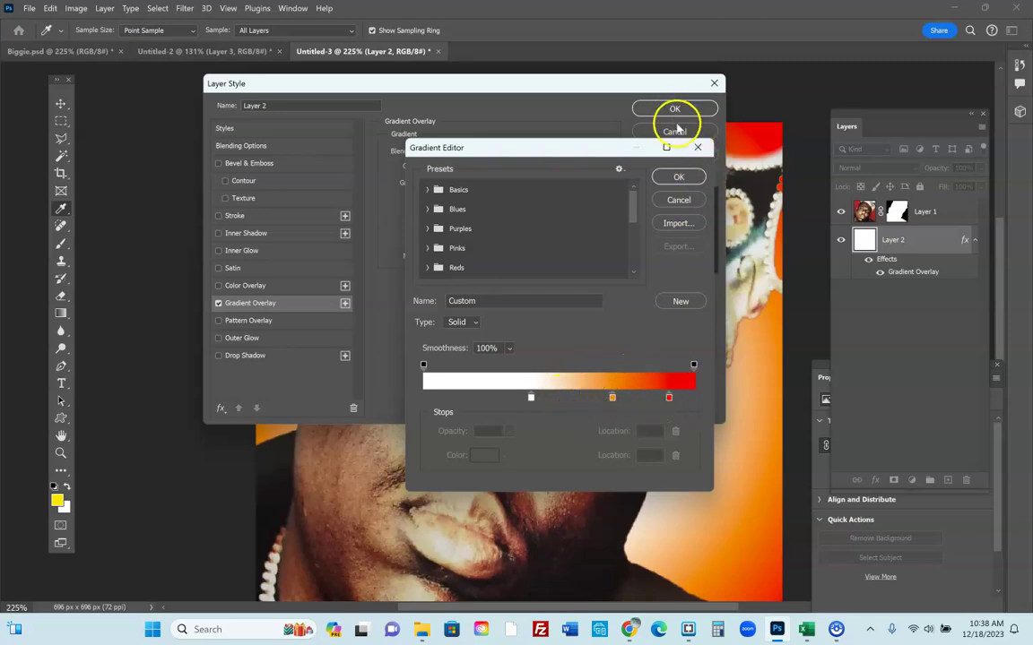
{"action": "left_click", "coordinate": [677, 176]}
{"action": "left_click", "coordinate": [674, 110]}
{"action": "key", "text": "e"}
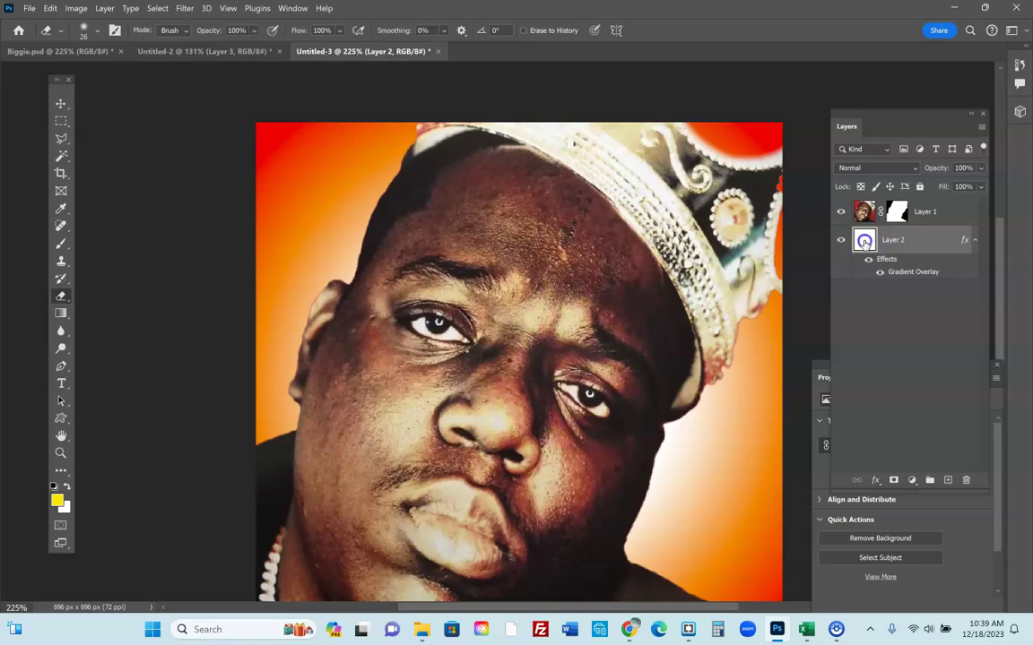
Convert Layer 1 and Layer 2 together into one smart object
{"action": "left_click", "coordinate": [868, 212]}
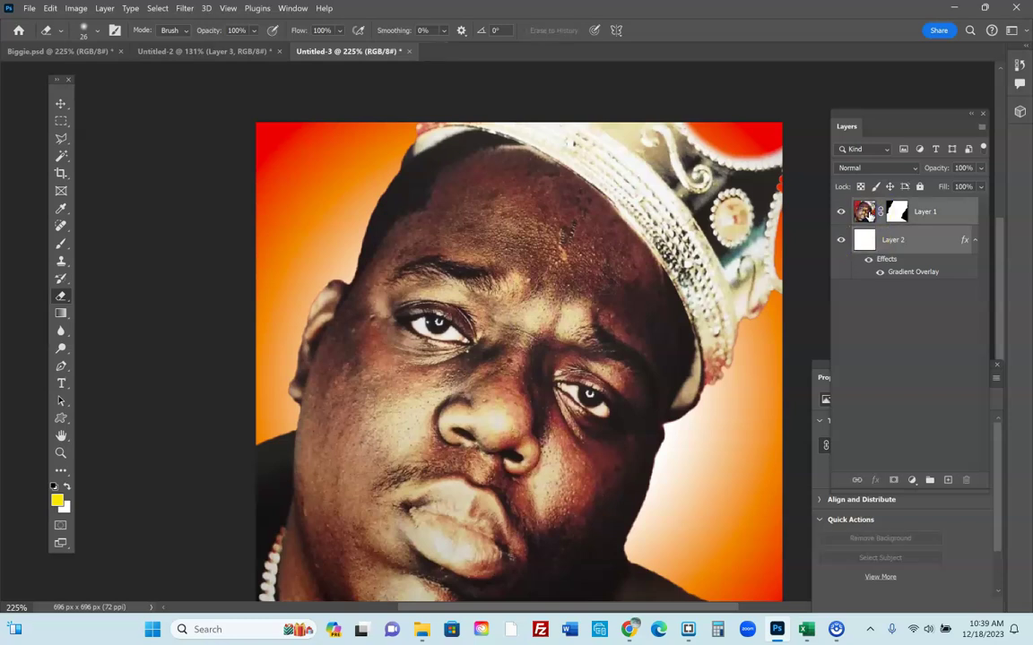
{"action": "left_click", "coordinate": [982, 126]}
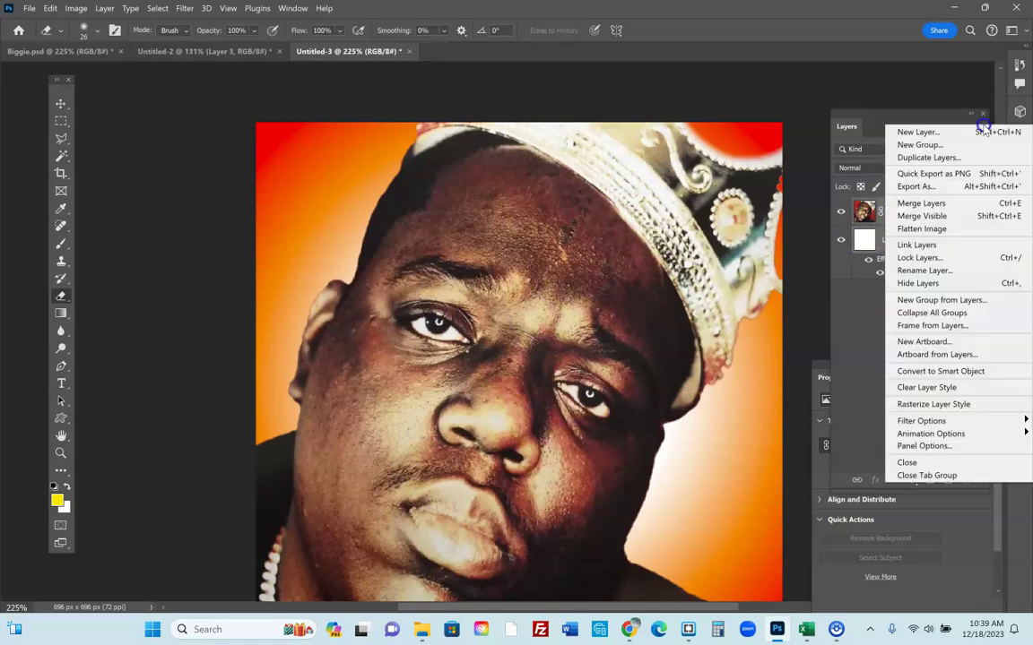
{"action": "left_click", "coordinate": [932, 372]}
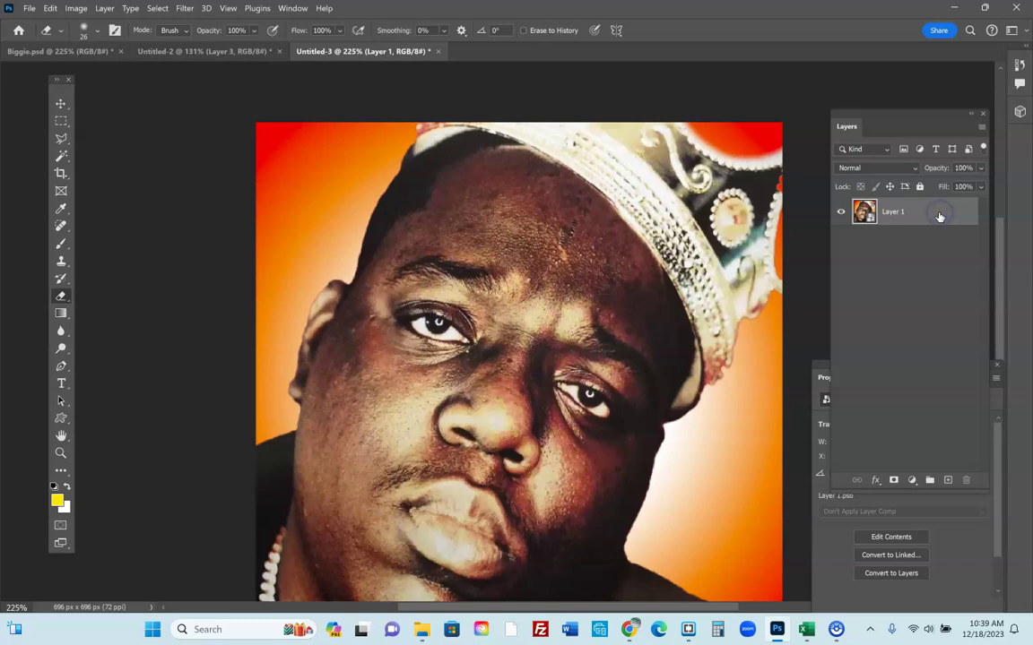
Duplicate the combined smart object layer and hide the copy
{"action": "key", "text": "ctrl+j"}
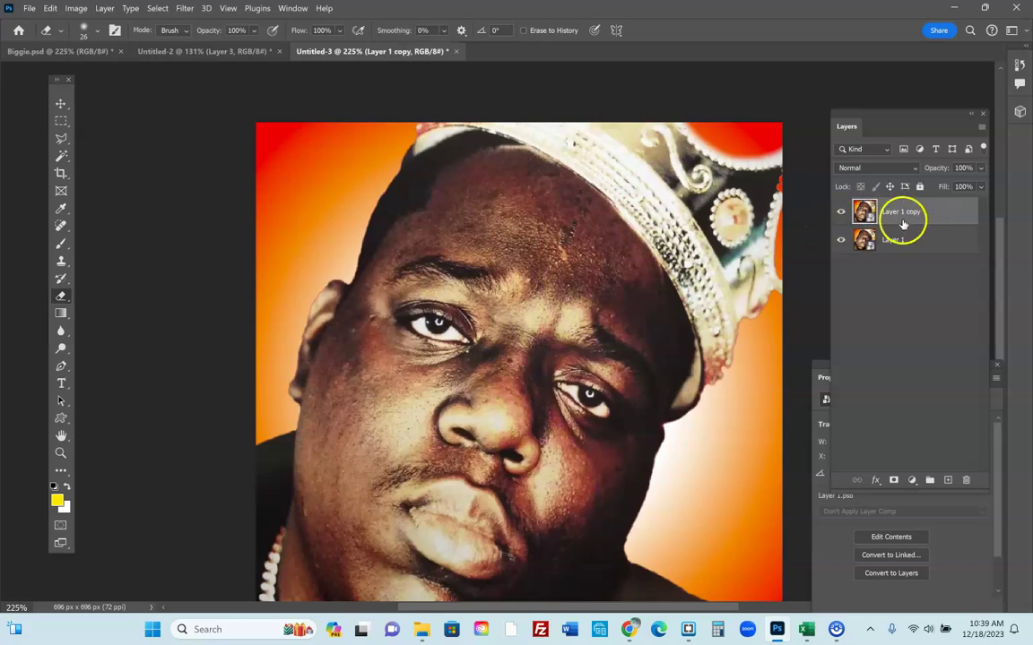
{"action": "left_click", "coordinate": [840, 213]}
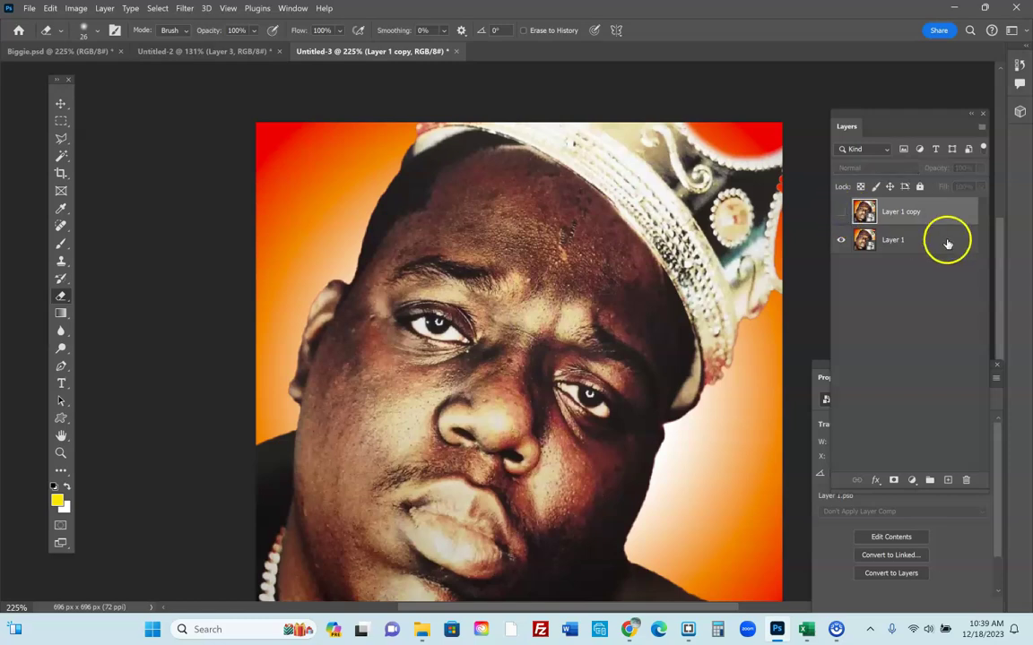
Apply the Poster Edges filter to Layer 1 with Edge Thickness 2, Edge Intensity 1 and Posterization 2
{"action": "left_click", "coordinate": [906, 240]}
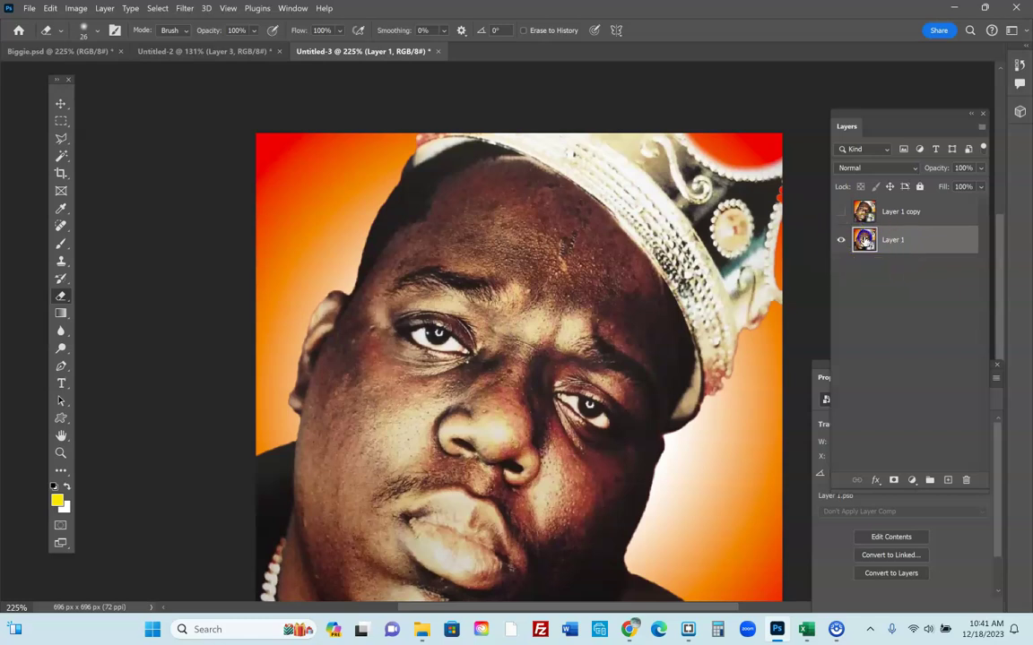
{"action": "left_click", "coordinate": [185, 9]}
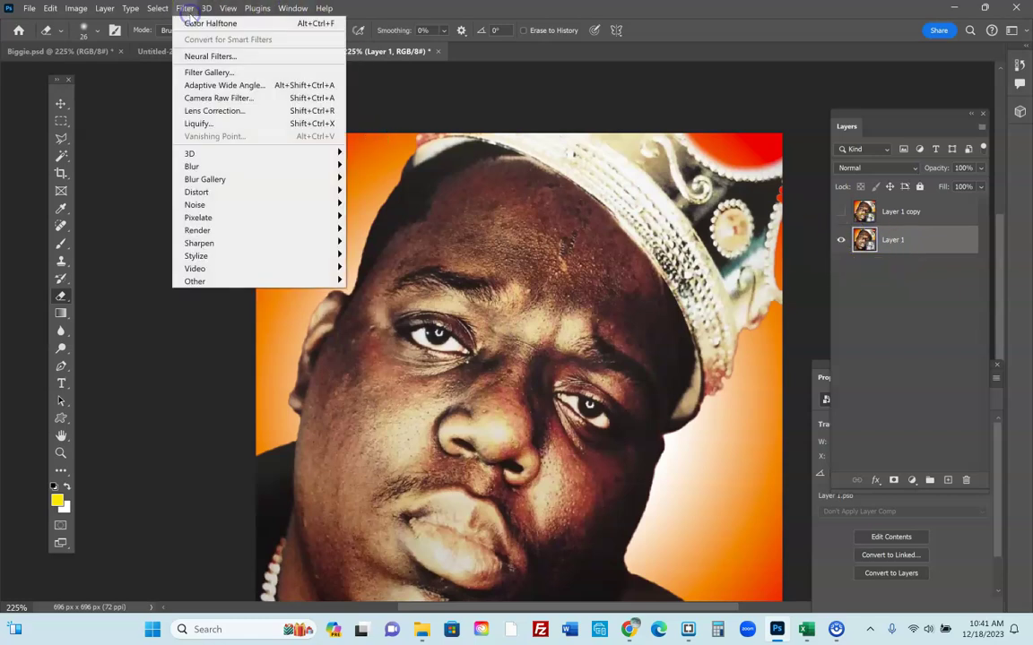
{"action": "left_click", "coordinate": [204, 72]}
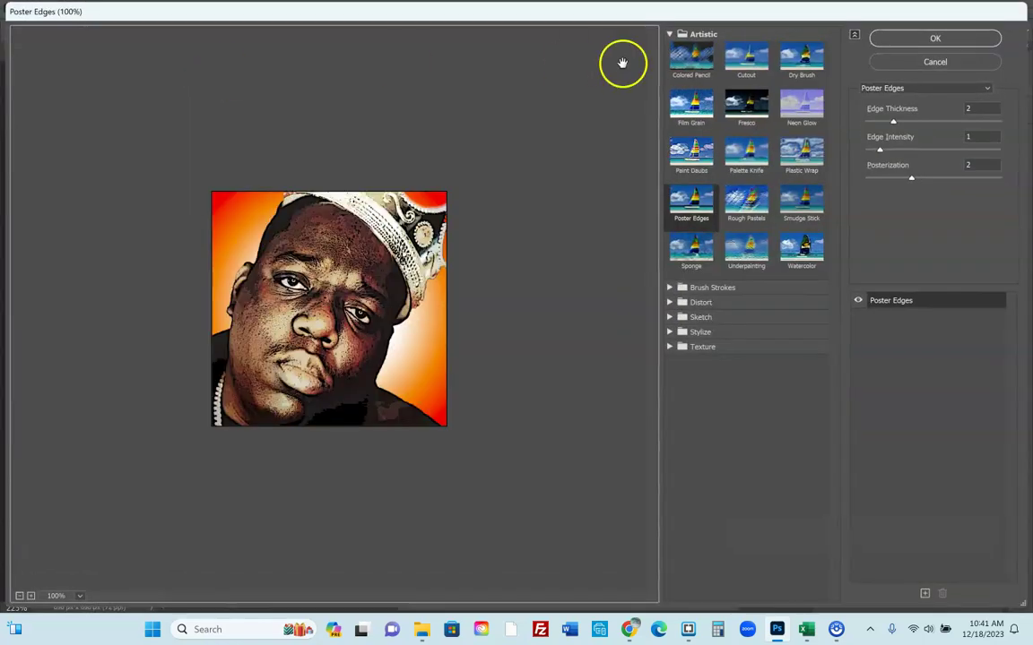
{"action": "left_click", "coordinate": [698, 205]}
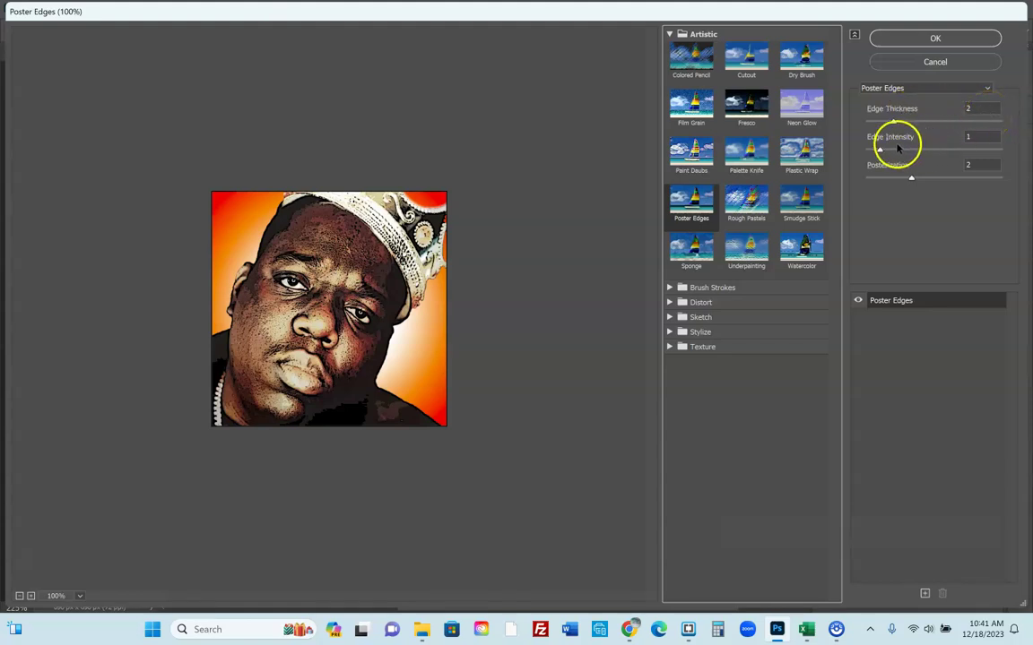
{"action": "left_click", "coordinate": [989, 139]}
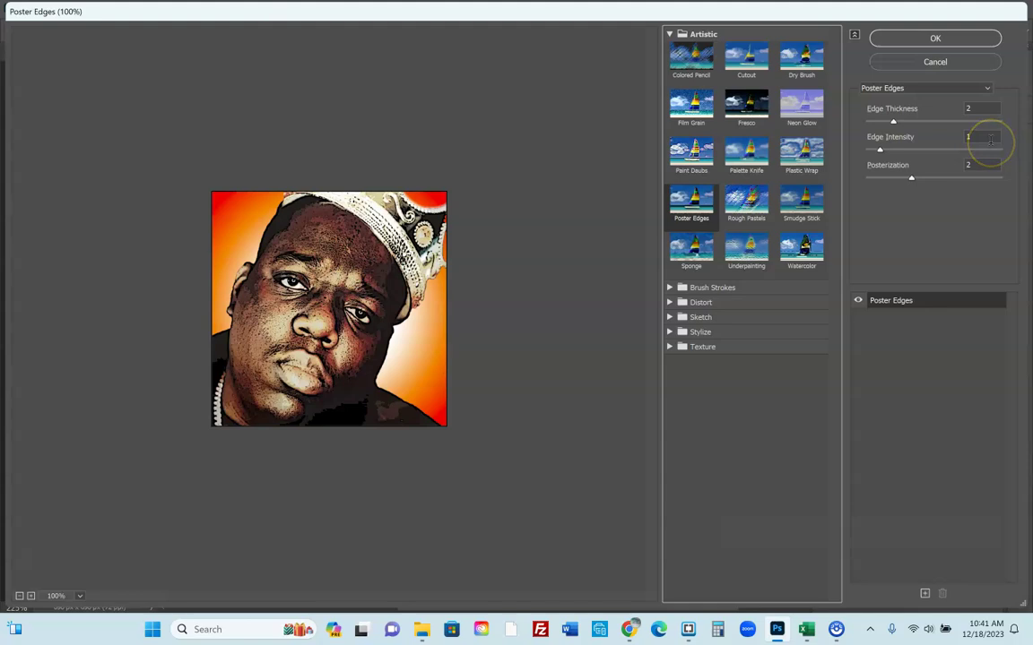
{"action": "left_click", "coordinate": [979, 165]}
{"action": "left_click", "coordinate": [943, 39]}
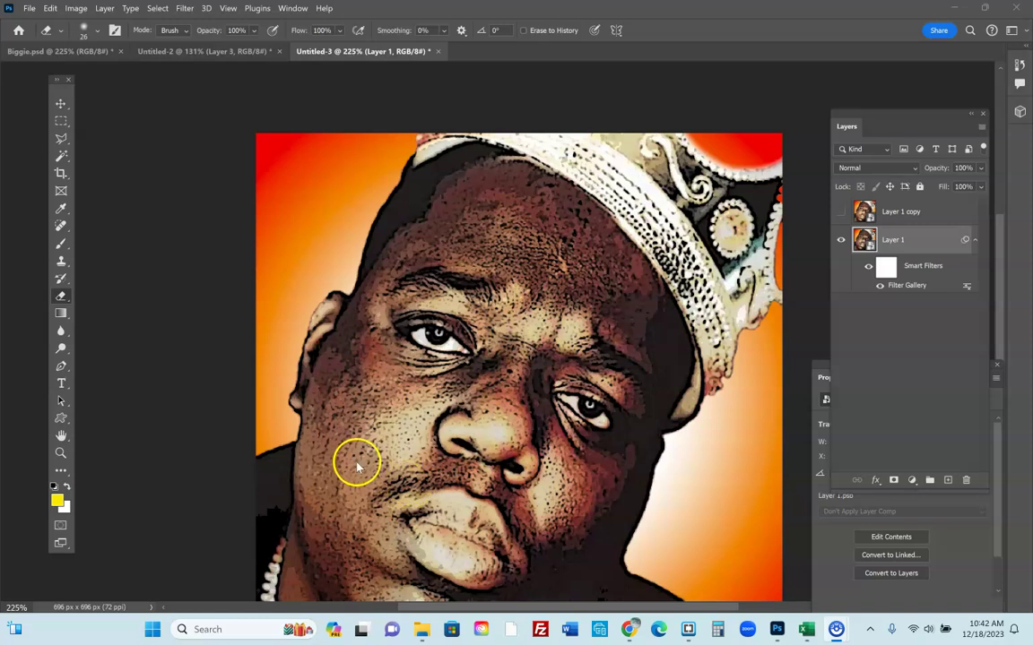
Show Layer 1 copy again and set its blend mode to Soft Light
{"action": "left_click", "coordinate": [841, 211]}
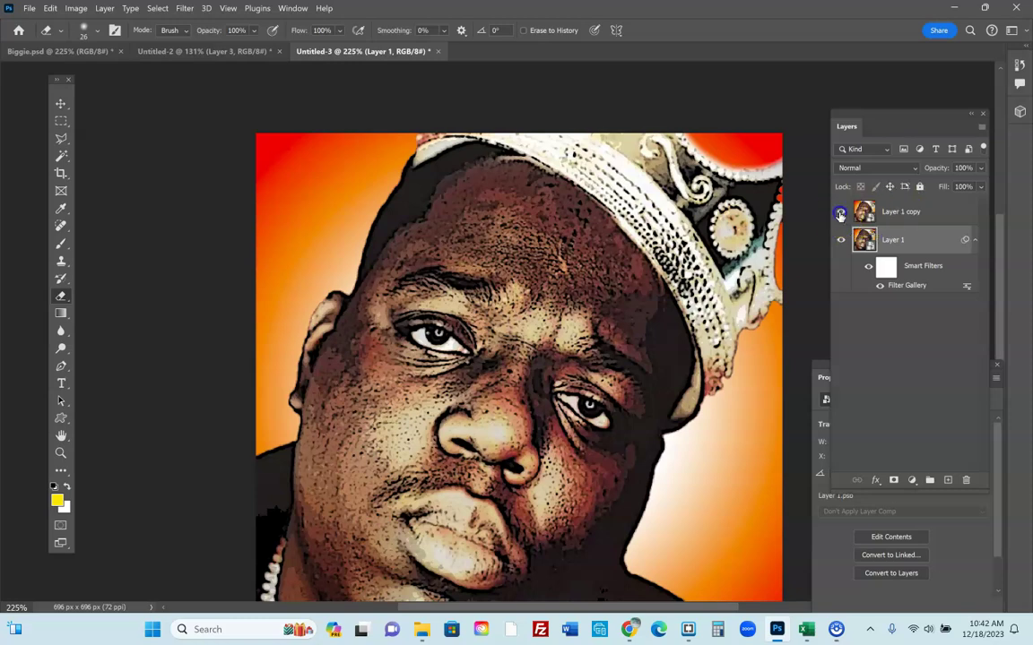
{"action": "left_click", "coordinate": [908, 213]}
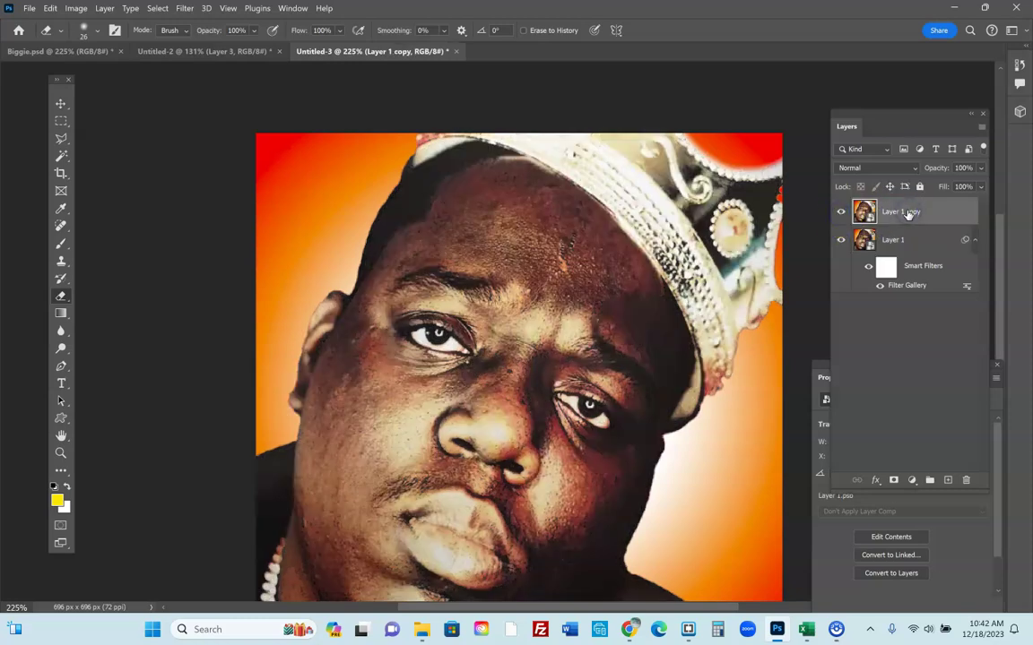
{"action": "left_click", "coordinate": [914, 169]}
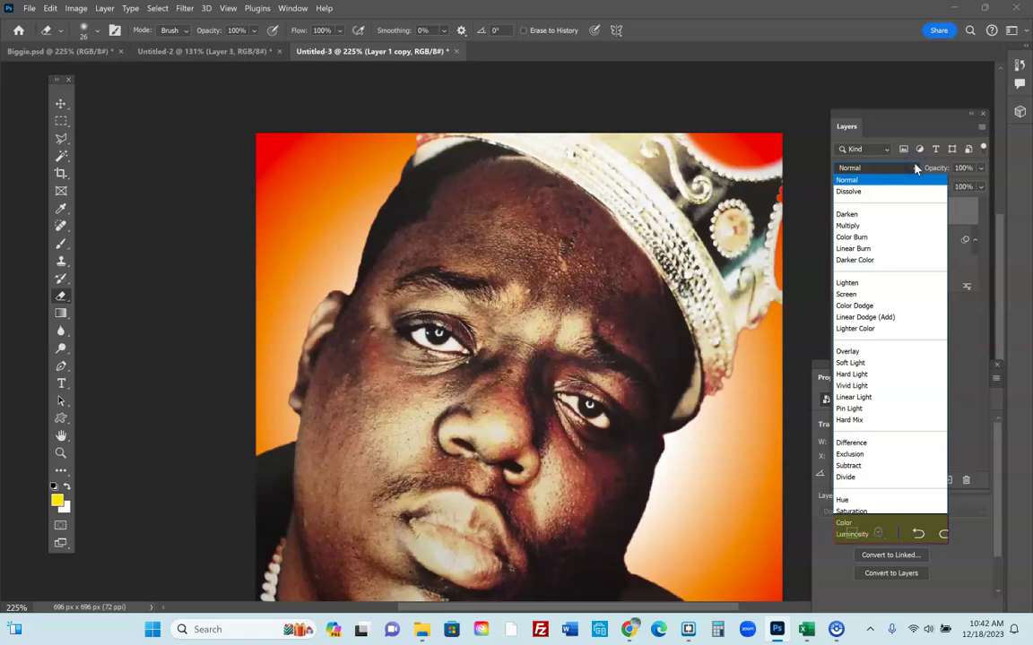
{"action": "left_click", "coordinate": [854, 364]}
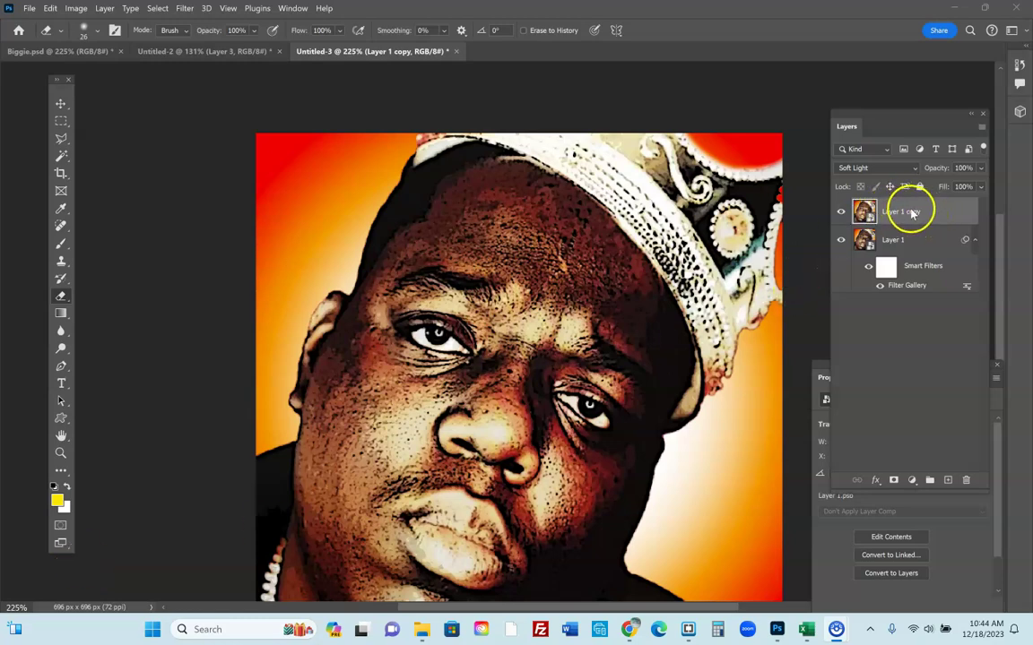
Apply the Color Halftone filter to Layer 1 copy with a maximum radius of 8 pixels and screen angles 108, 162, 90 and 45
{"action": "left_click", "coordinate": [185, 9]}
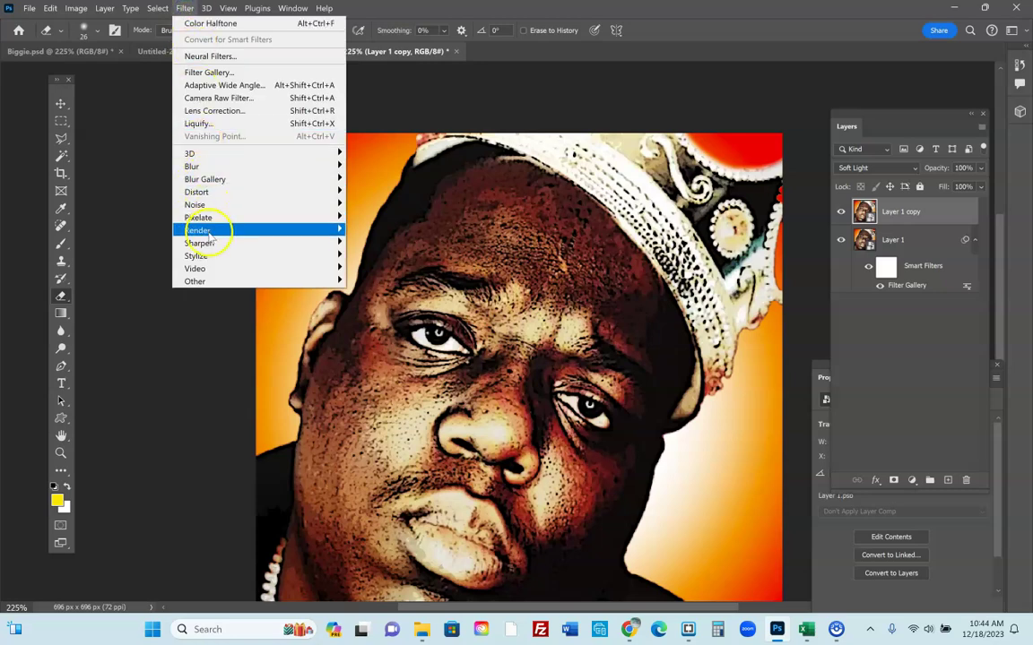
{"action": "mouse_move", "coordinate": [224, 218]}
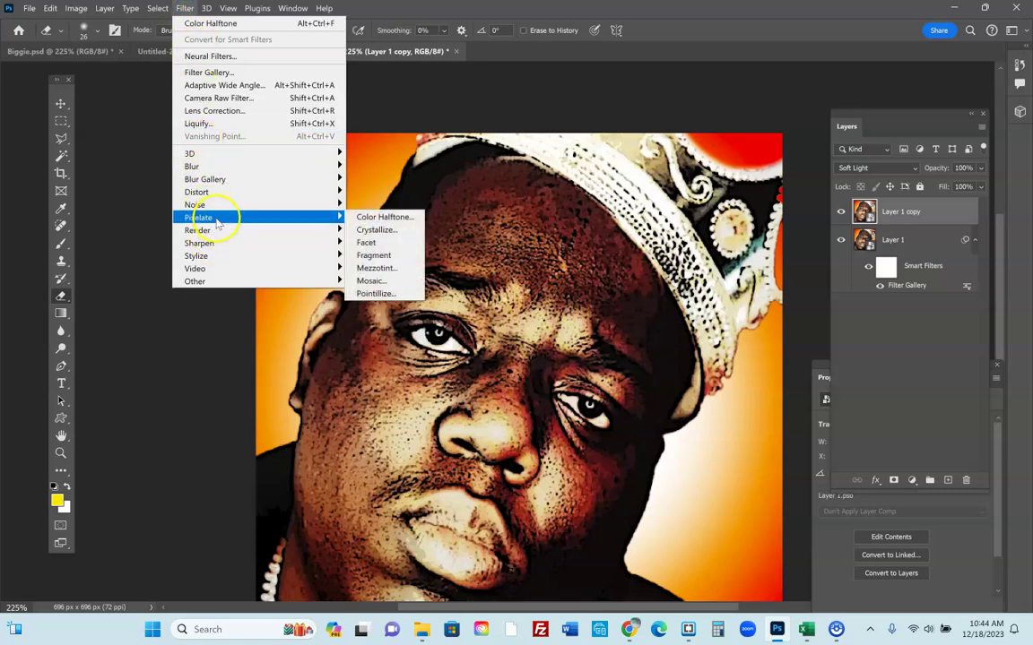
{"action": "left_click", "coordinate": [394, 219]}
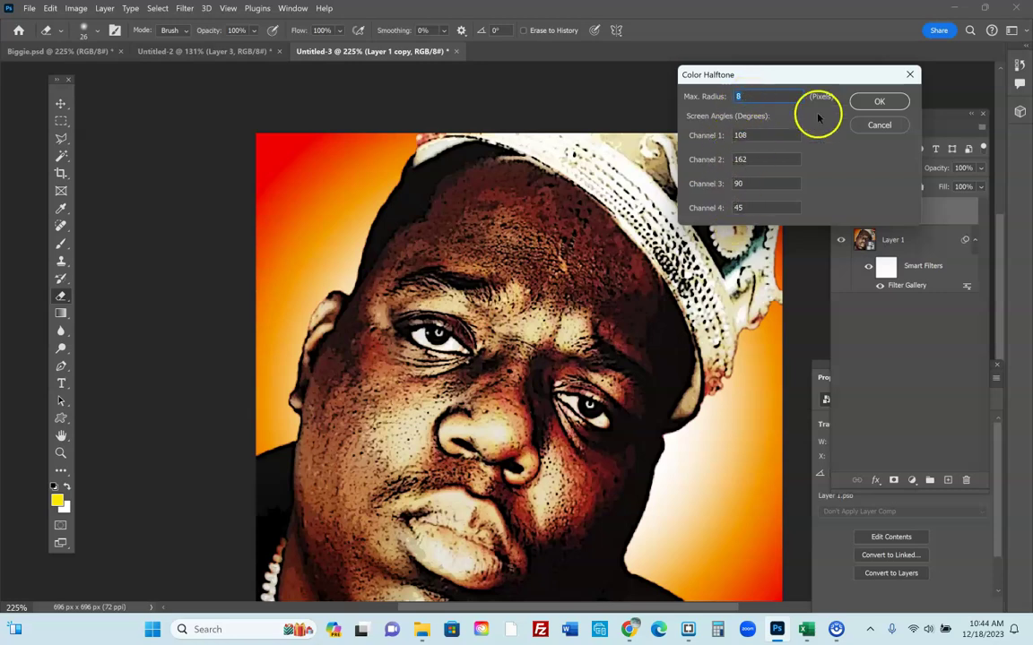
{"action": "left_click", "coordinate": [880, 101]}
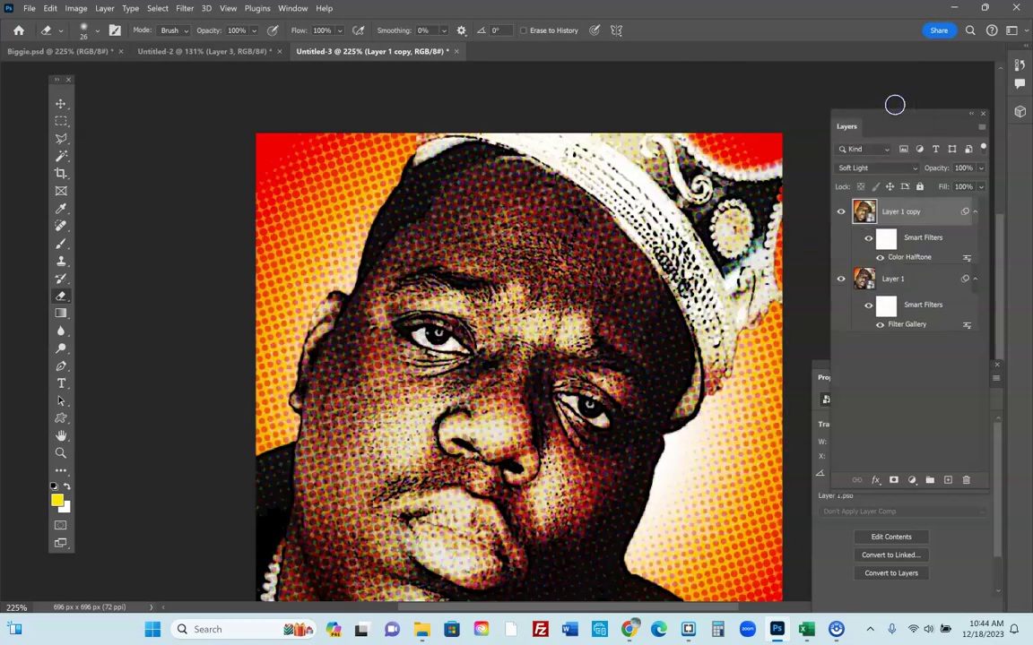
Add the turquoise text "It Was All a Dream" in 22 pt Edwardian Script ITC below the chin and move its layer above Layer 1 copy
{"action": "scroll", "coordinate": [520, 363], "scroll_direction": "up", "scroll_amount": 1}
{"action": "scroll", "coordinate": [531, 358], "scroll_direction": "down", "scroll_amount": 2}
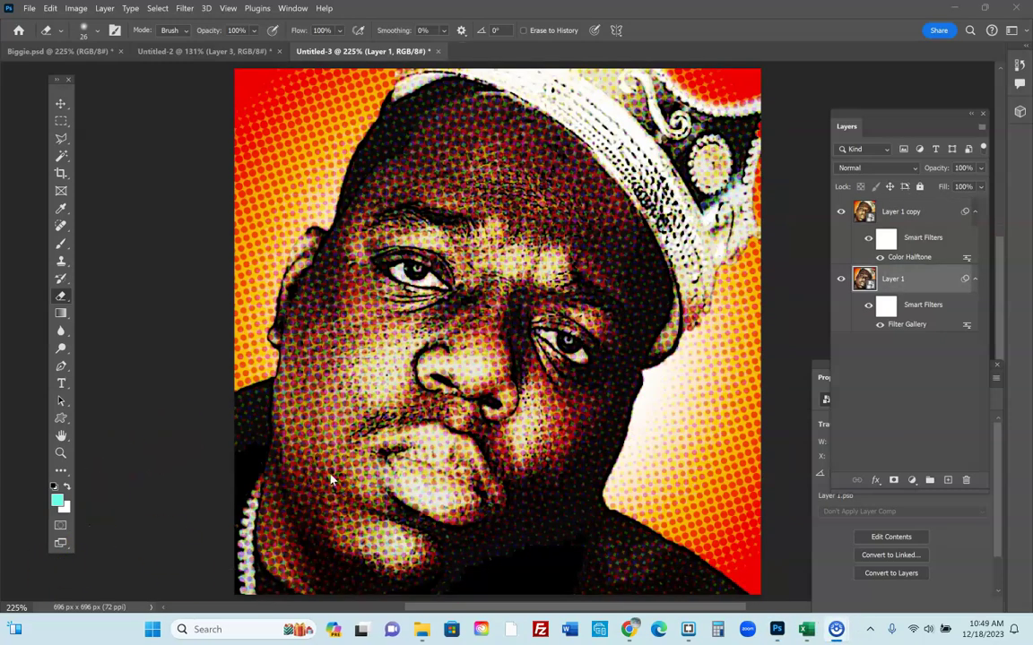
{"action": "left_click", "coordinate": [61, 387]}
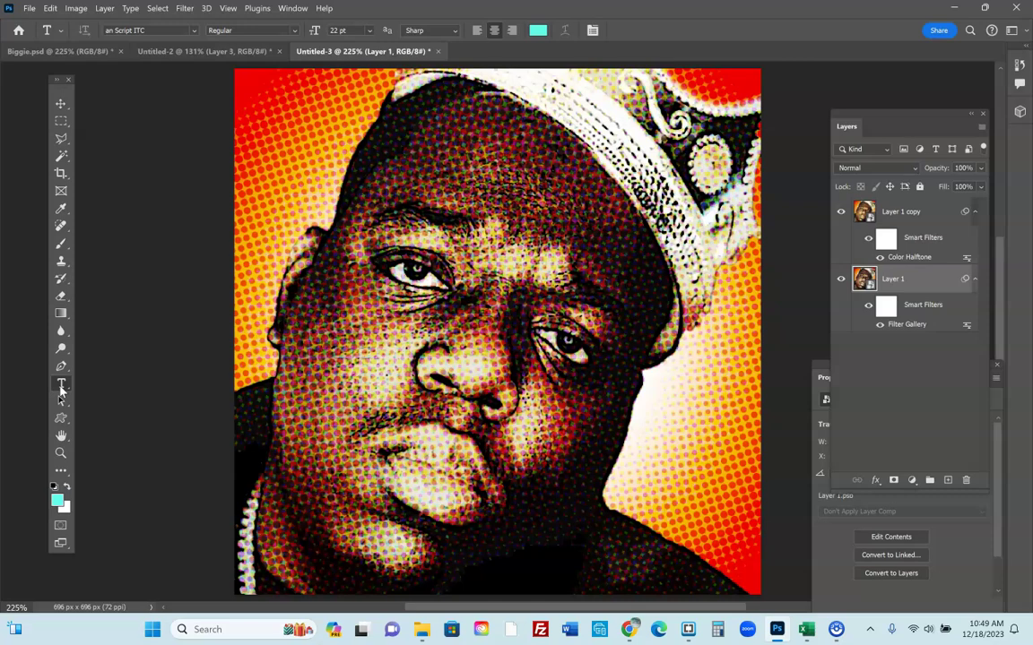
{"action": "left_click", "coordinate": [475, 545]}
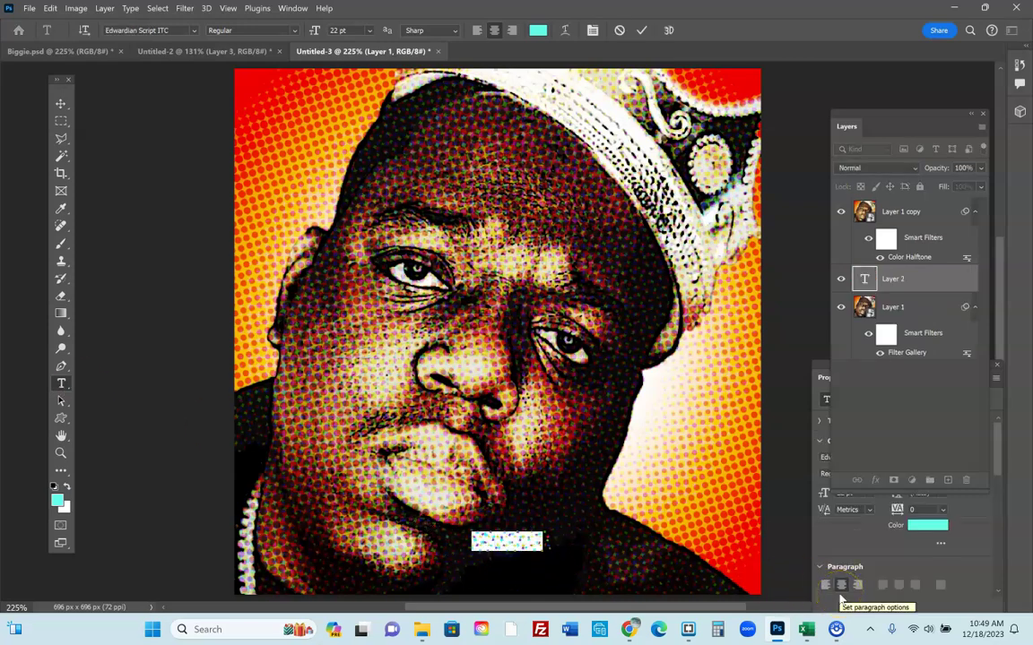
{"action": "left_click", "coordinate": [841, 599]}
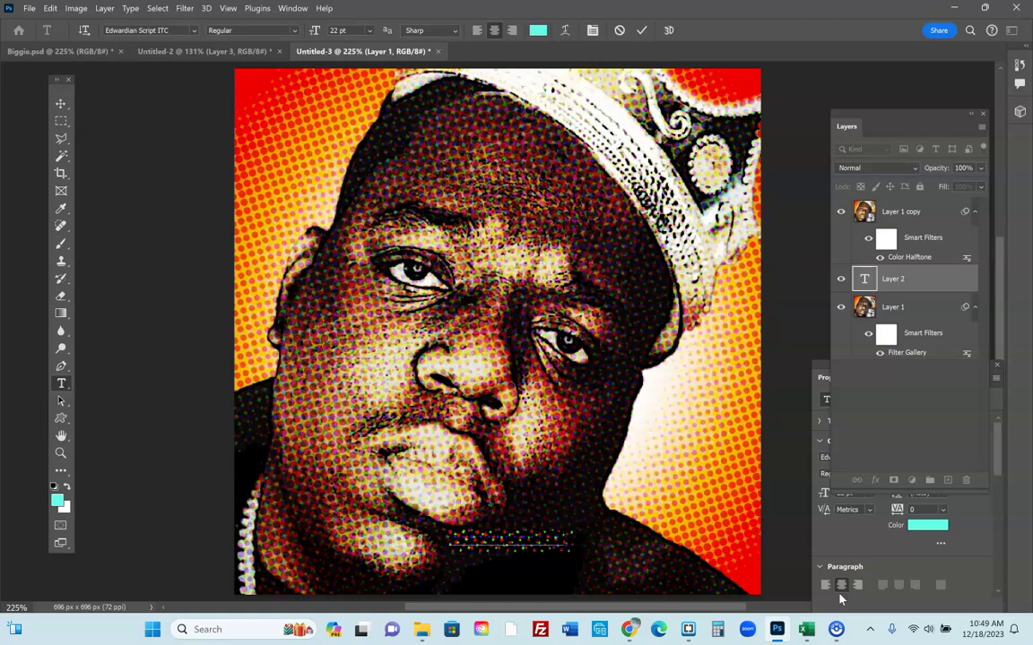
{"action": "left_click", "coordinate": [60, 103]}
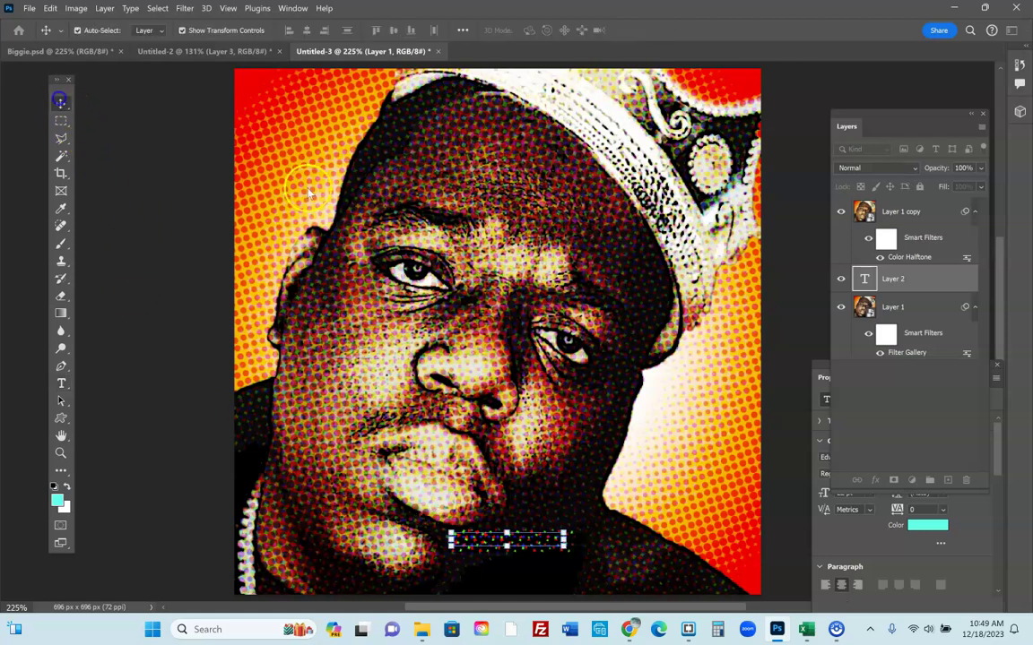
{"action": "double_click", "coordinate": [864, 279]}
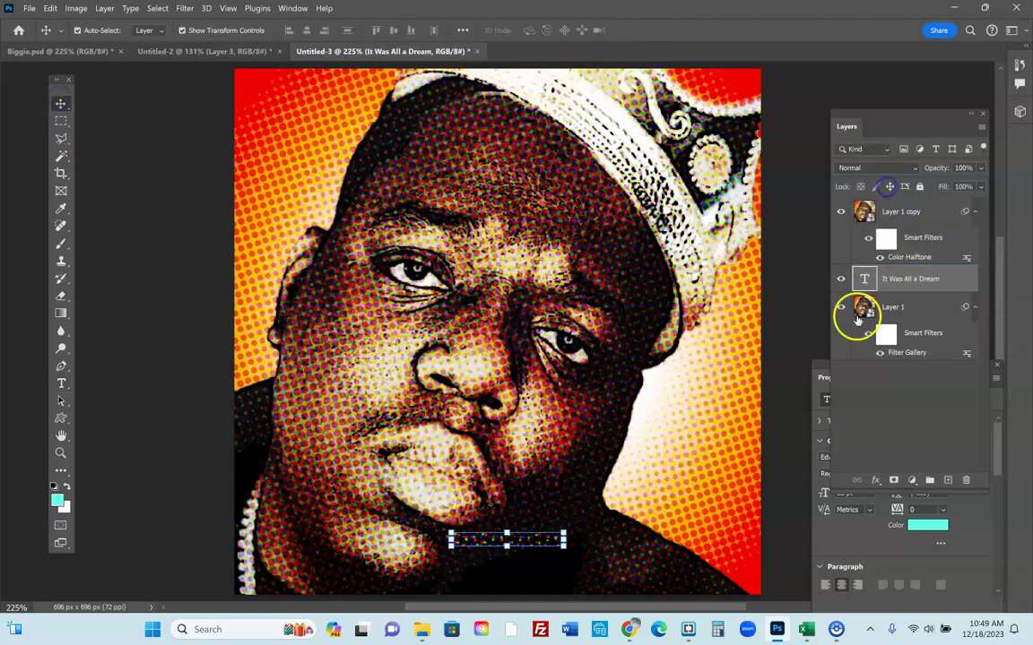
{"action": "left_click_drag", "start_coordinate": [895, 291], "coordinate": [895, 210]}
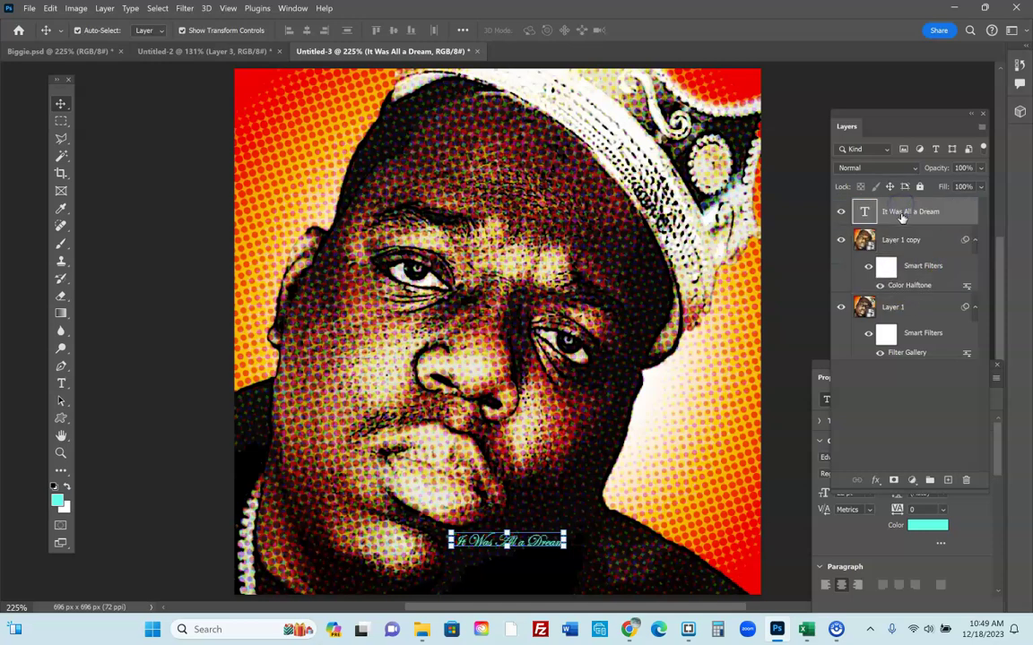
Scale the "It Was All a Dream" text up to about 219% and position it near the portrait's lower edge
{"action": "left_click", "coordinate": [564, 531]}
{"action": "left_click_drag", "start_coordinate": [653, 487], "coordinate": [694, 472]}
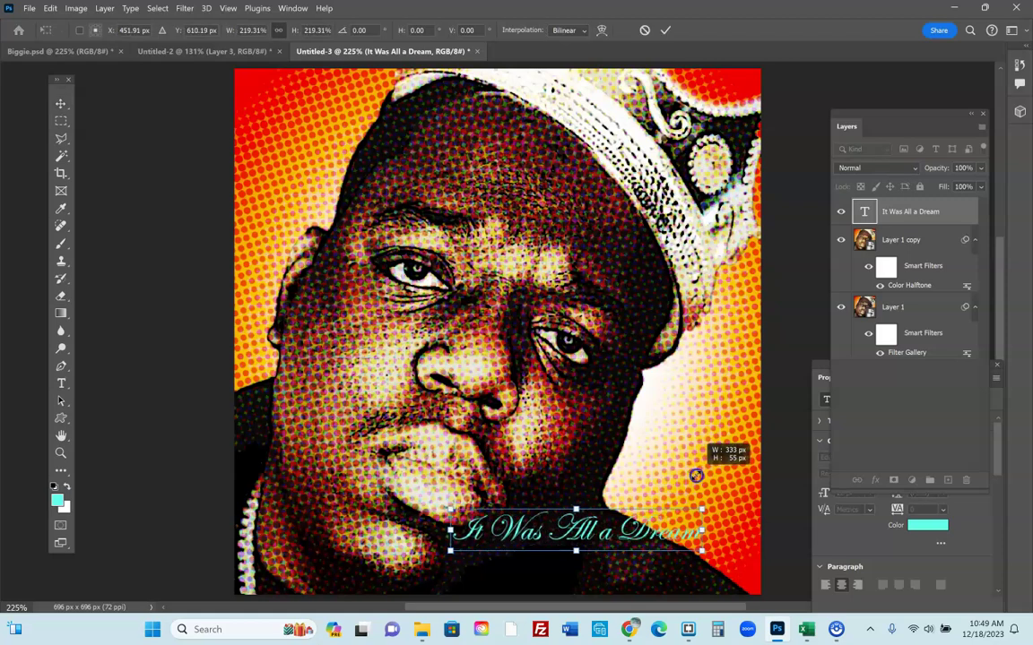
{"action": "left_click_drag", "start_coordinate": [629, 524], "coordinate": [624, 569]}
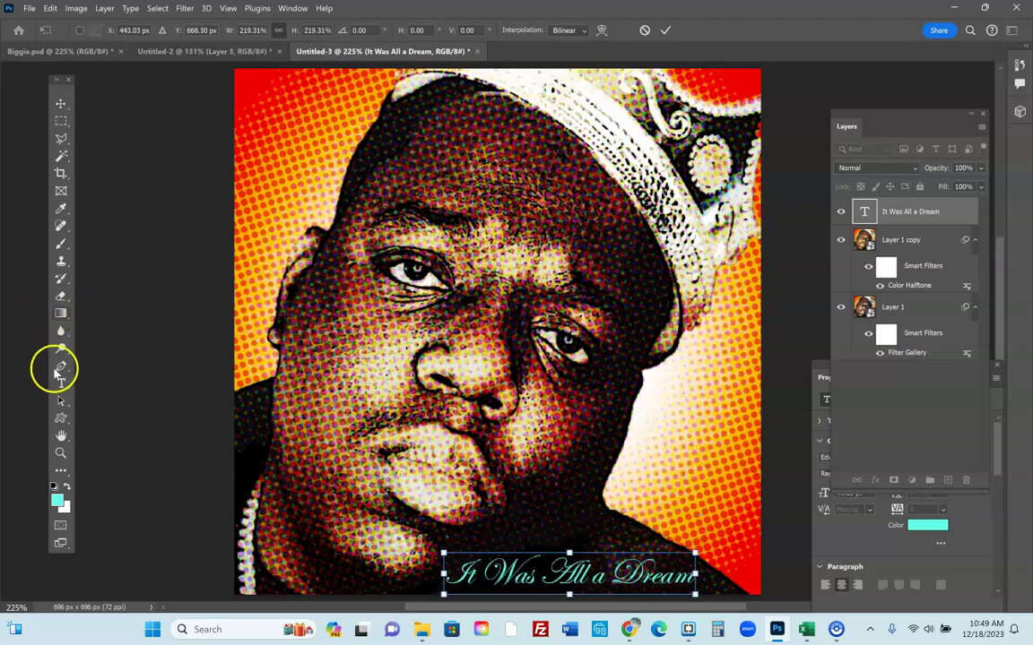
Select the "It Was All a Dream" caption text and review its colour and font choices without changing them
{"action": "left_click", "coordinate": [61, 384]}
{"action": "left_click", "coordinate": [602, 560]}
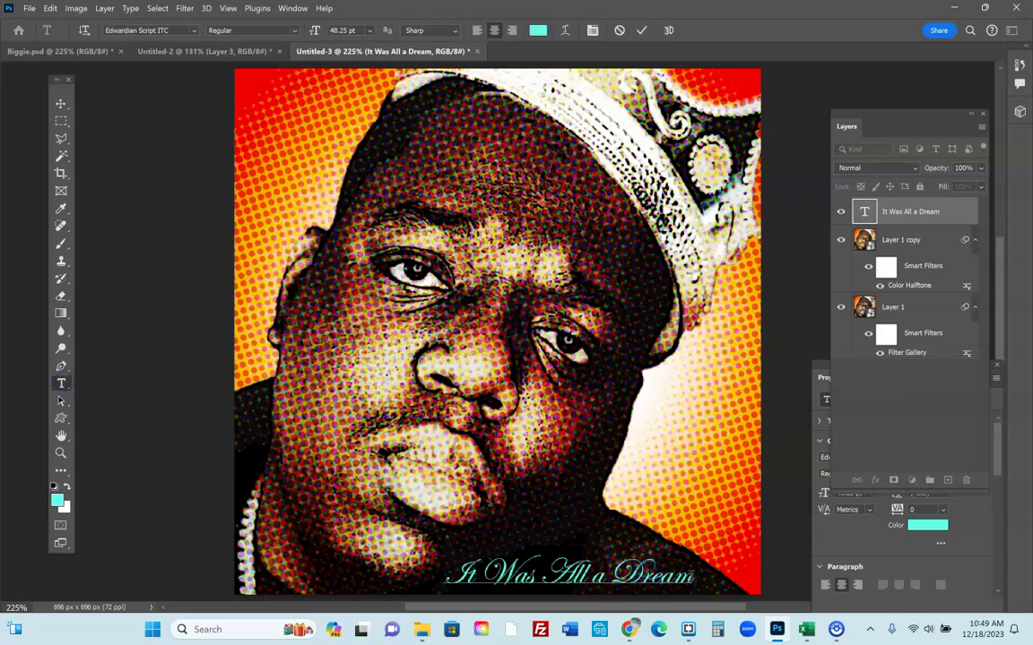
{"action": "left_click_drag", "start_coordinate": [694, 574], "coordinate": [432, 578]}
{"action": "left_click", "coordinate": [56, 500]}
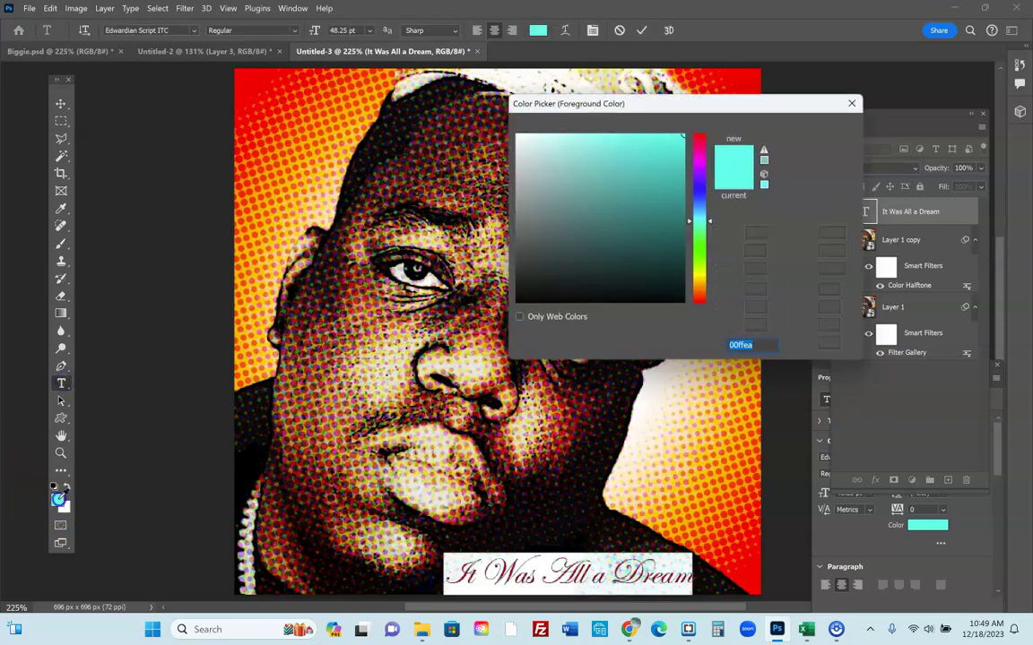
{"action": "left_click", "coordinate": [826, 129]}
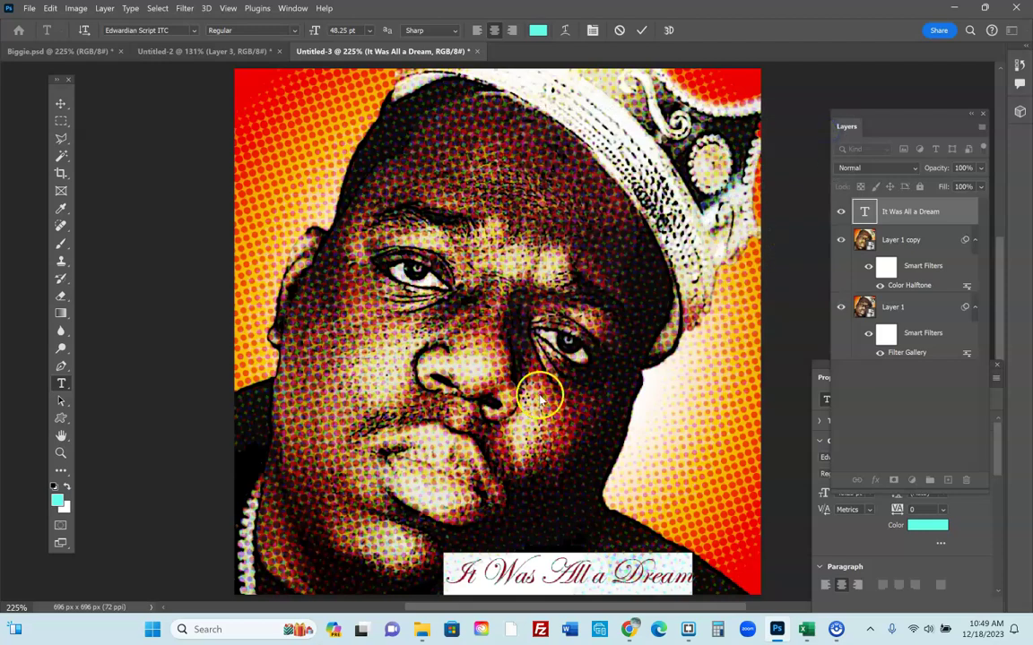
{"action": "left_click", "coordinate": [194, 31]}
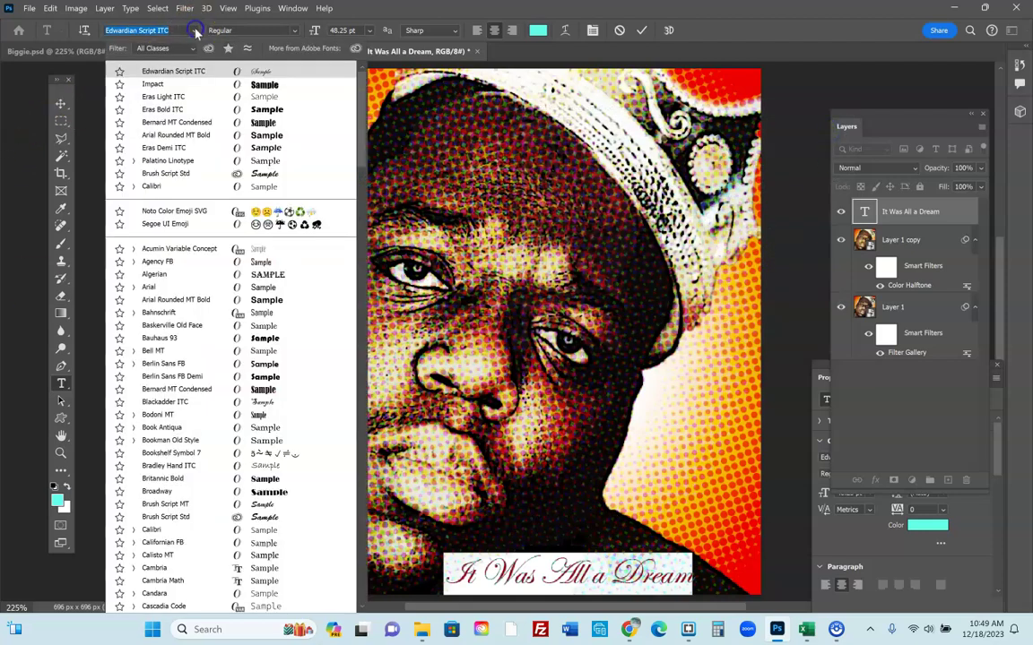
{"action": "left_click", "coordinate": [90, 103]}
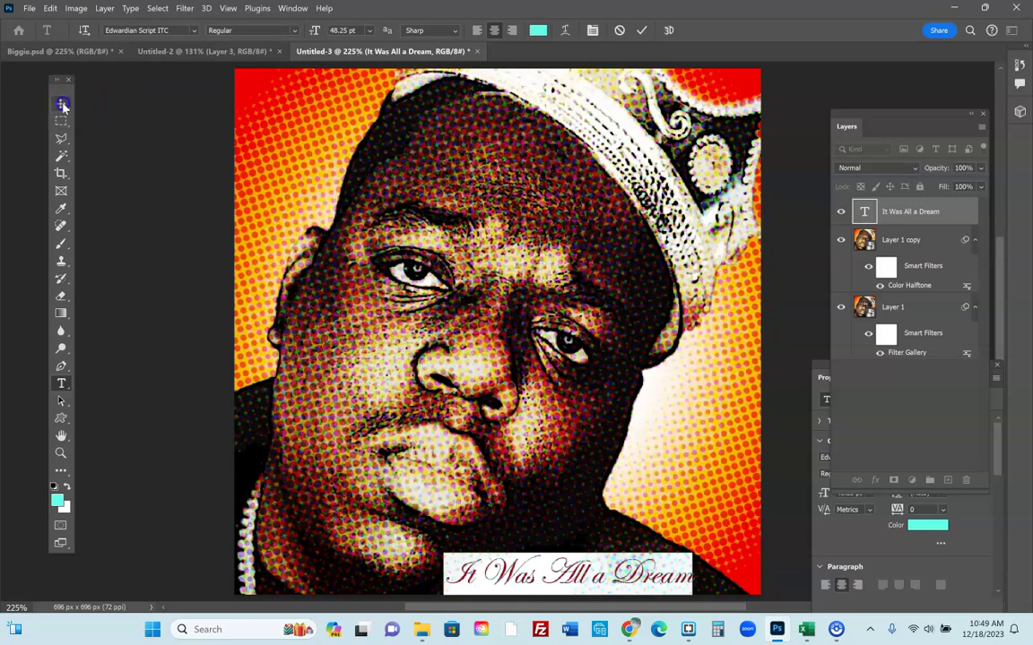
{"action": "left_click", "coordinate": [62, 105]}
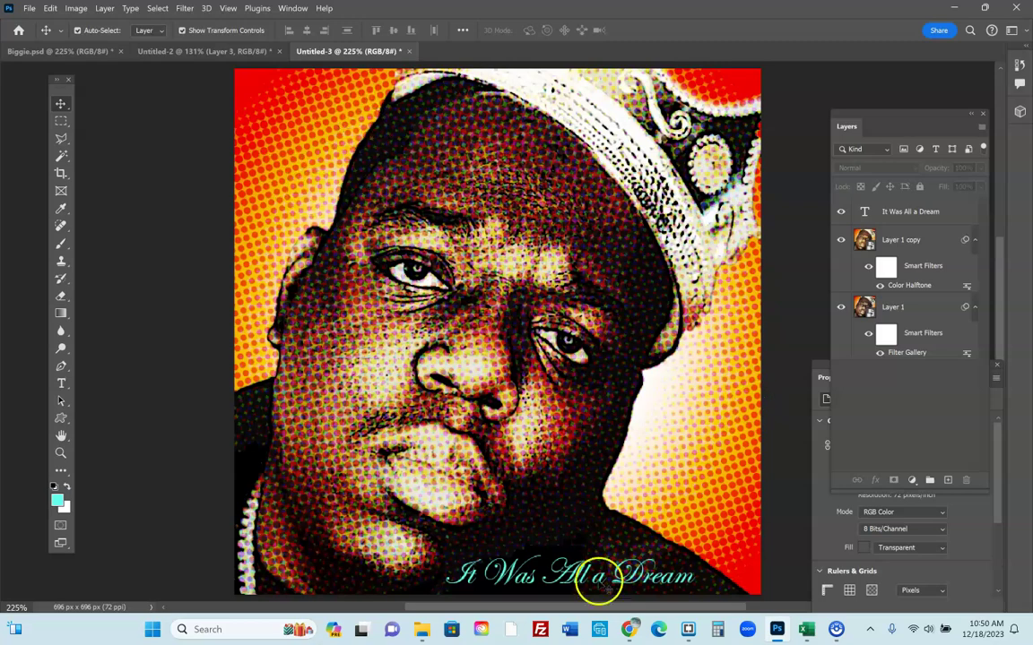
Switch to Chrome and examine the Roy Lichtenstein image results, enlarging the Maddox Gallery portrait for reference
{"action": "mouse_move", "coordinate": [628, 635]}
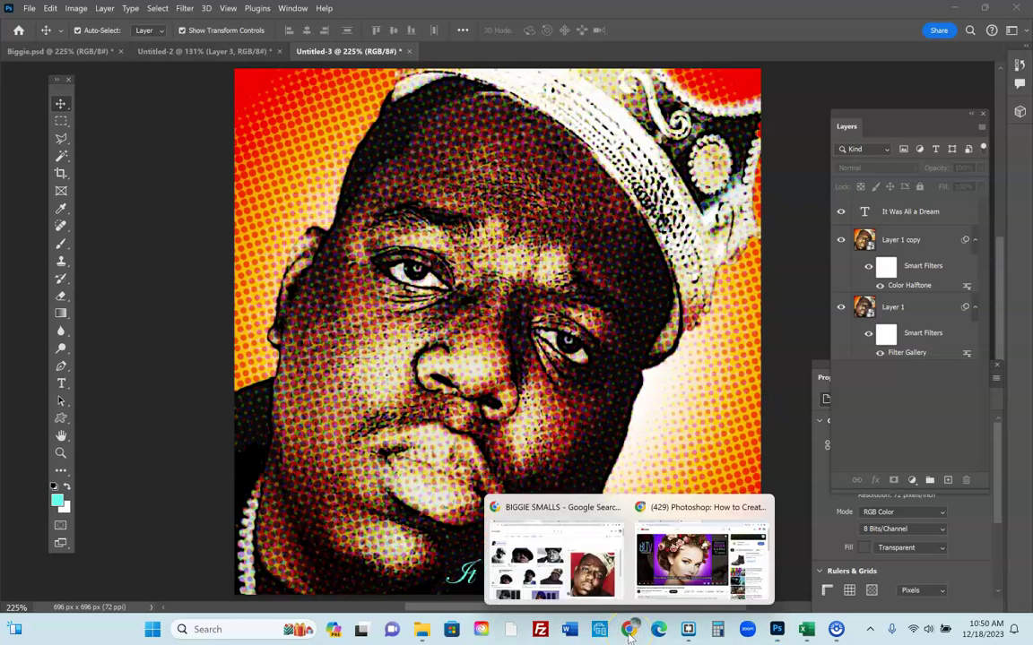
{"action": "left_click", "coordinate": [588, 581]}
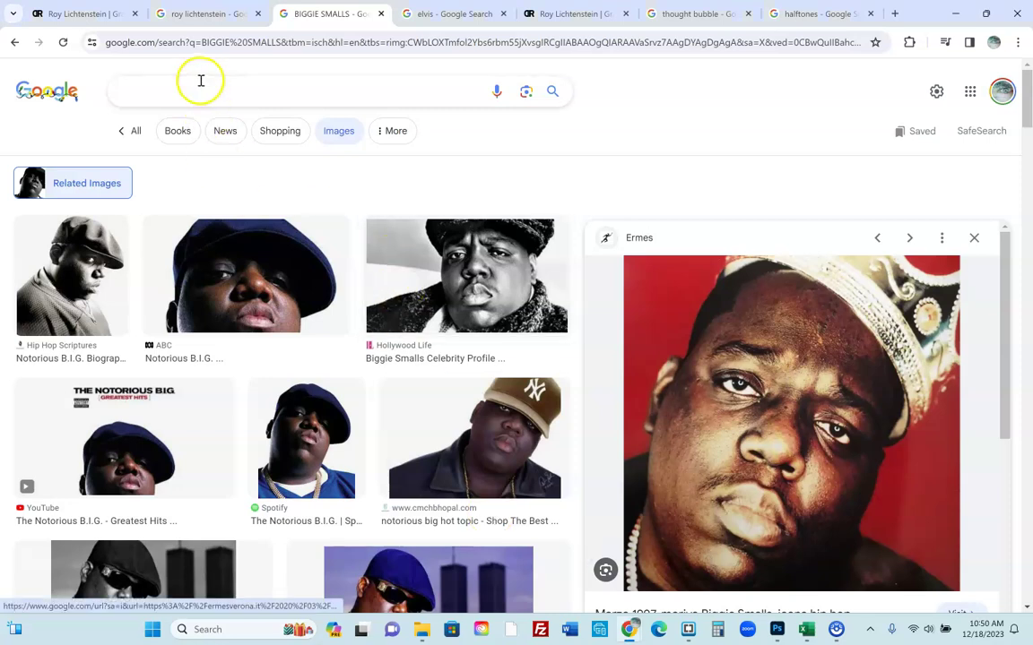
{"action": "left_click", "coordinate": [191, 17]}
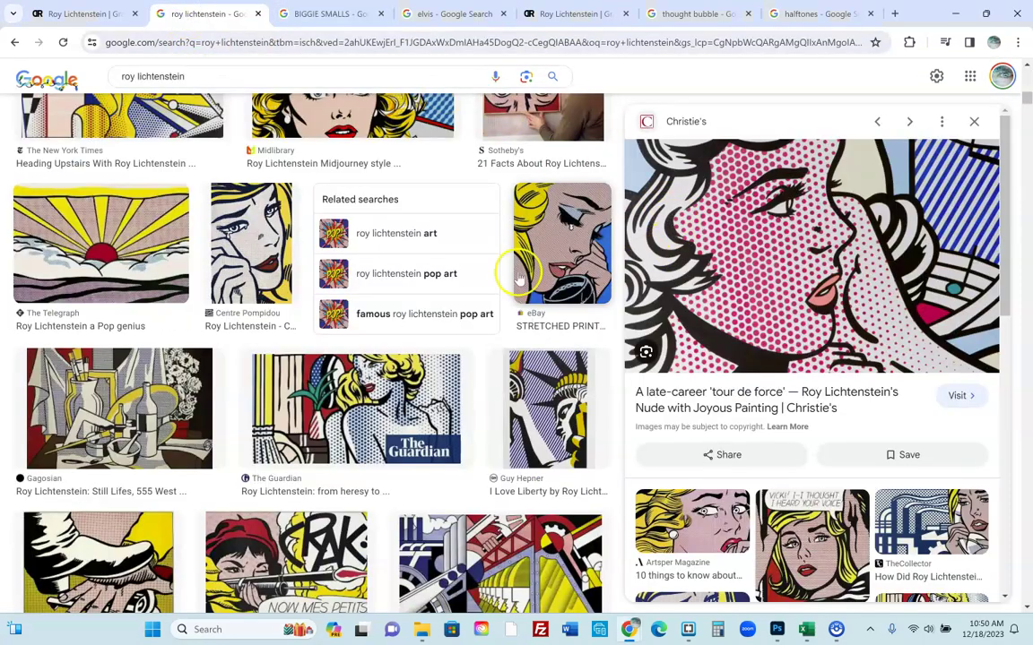
{"action": "scroll", "coordinate": [611, 339], "scroll_direction": "up", "scroll_amount": 3}
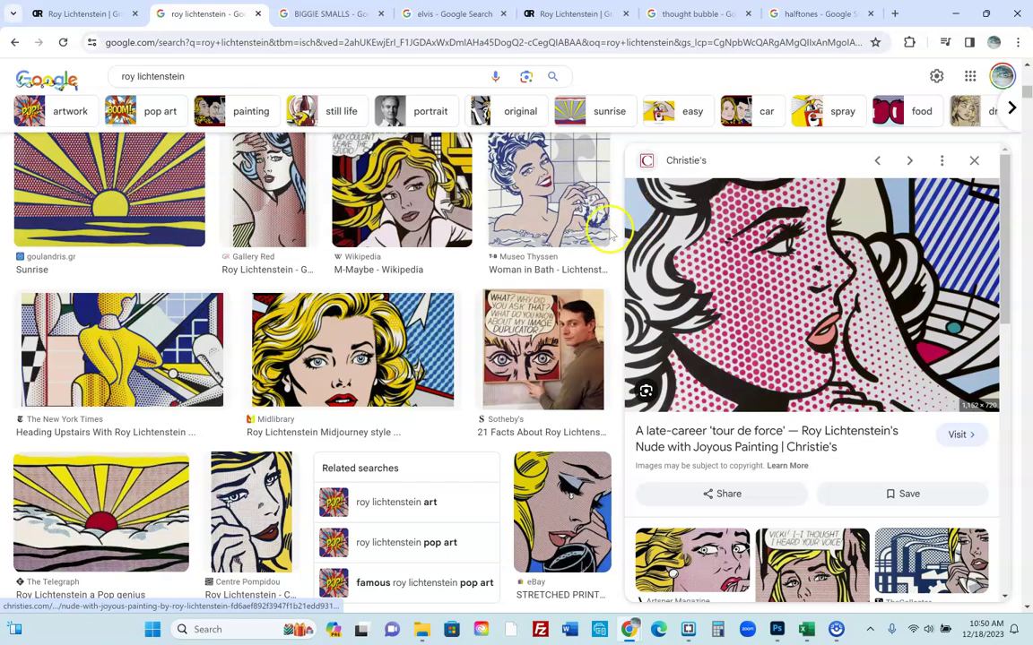
{"action": "scroll", "coordinate": [272, 303], "scroll_direction": "up", "scroll_amount": 2}
{"action": "scroll", "coordinate": [271, 303], "scroll_direction": "up", "scroll_amount": 4}
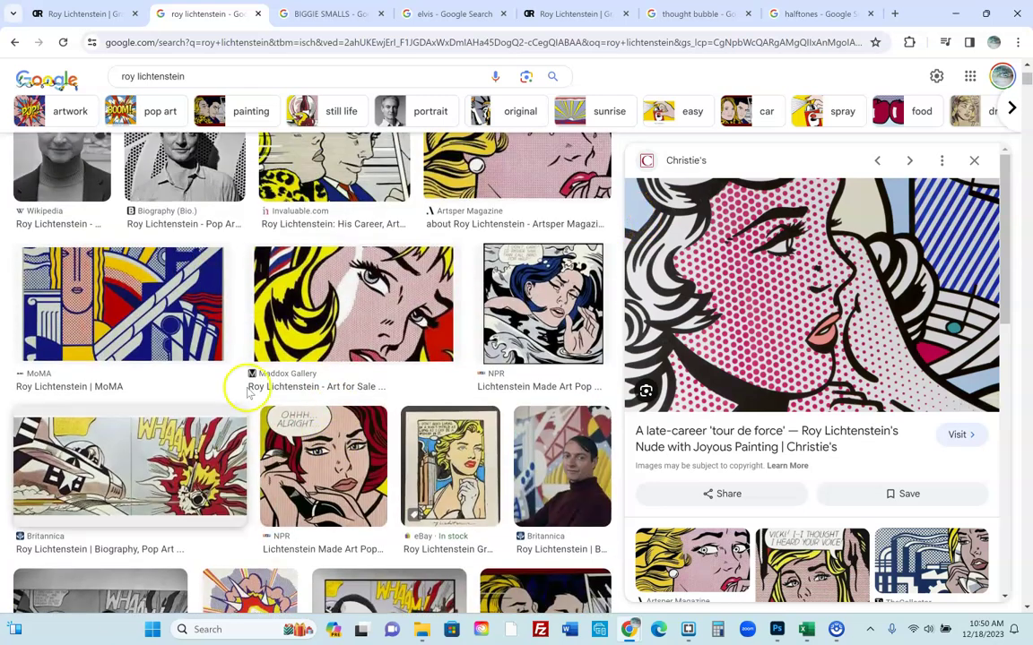
{"action": "left_click", "coordinate": [417, 313]}
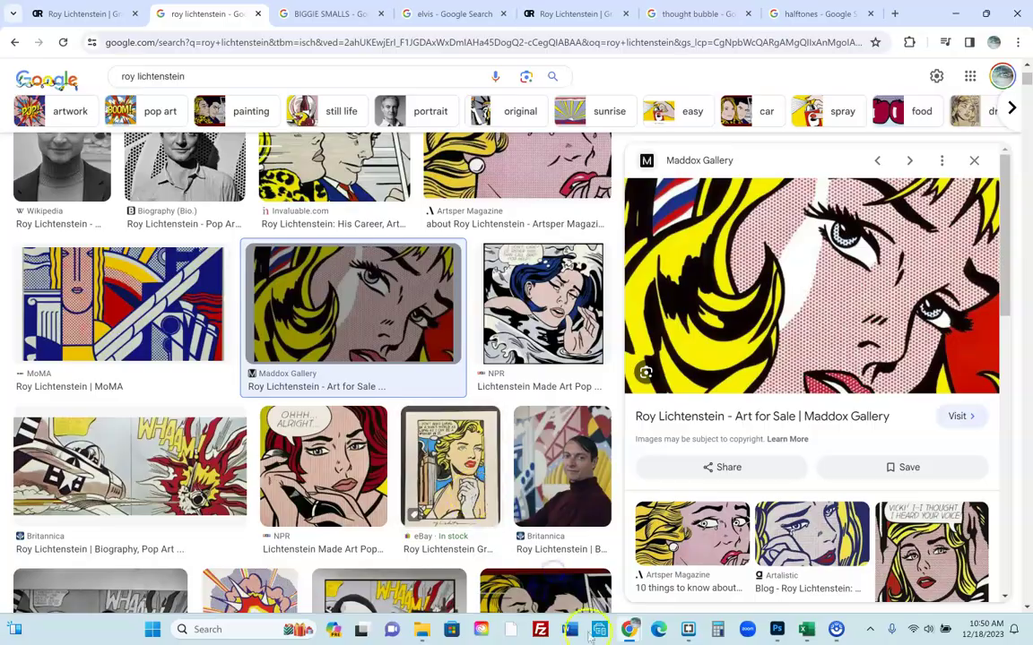
Switch to Photoshop, set the Eraser to a soft 88 px brush and rasterize the Layer 1 copy smart object
{"action": "left_click", "coordinate": [778, 630]}
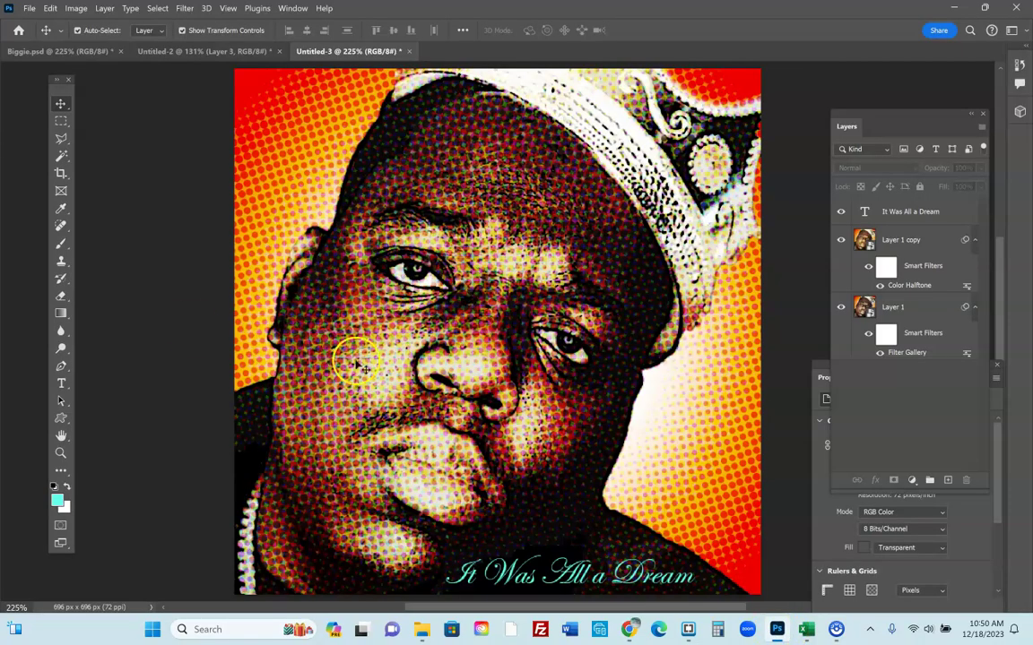
{"action": "left_click", "coordinate": [910, 240]}
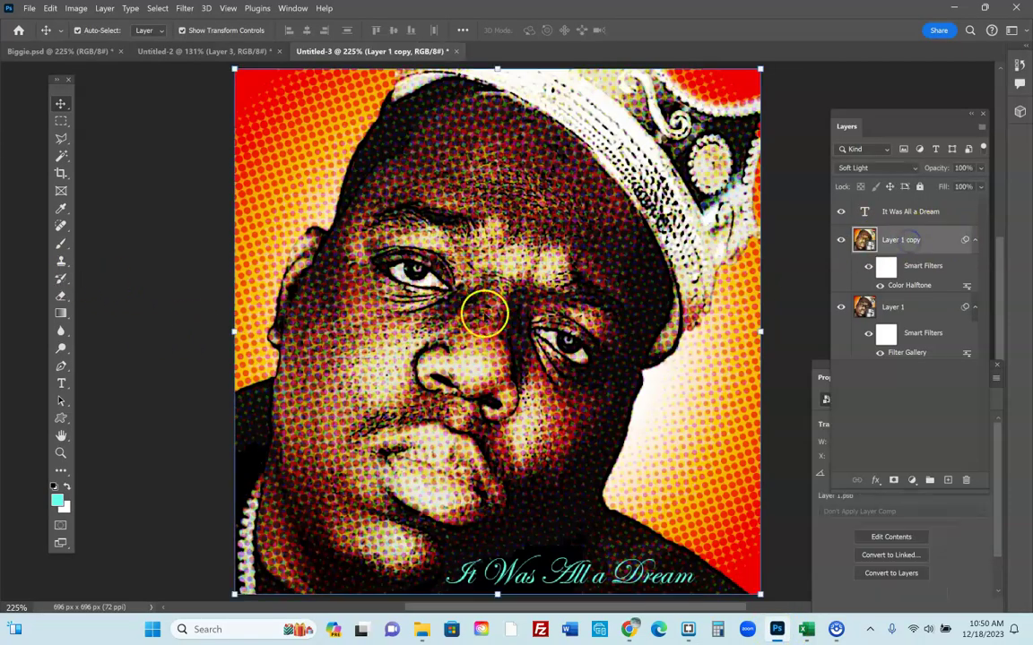
{"action": "left_click", "coordinate": [60, 299]}
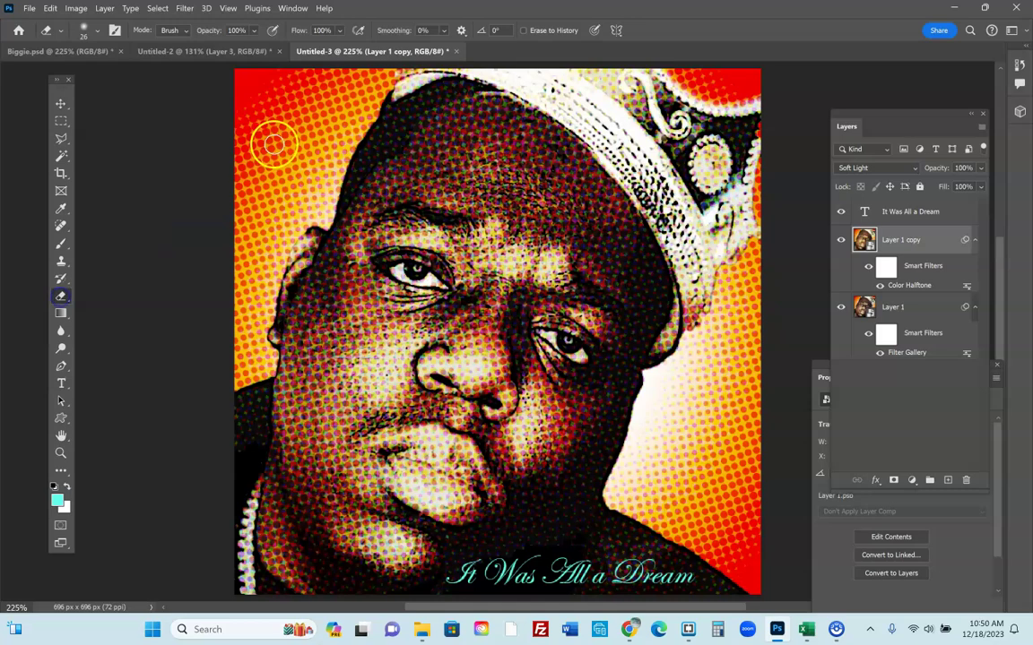
{"action": "left_click", "coordinate": [99, 30]}
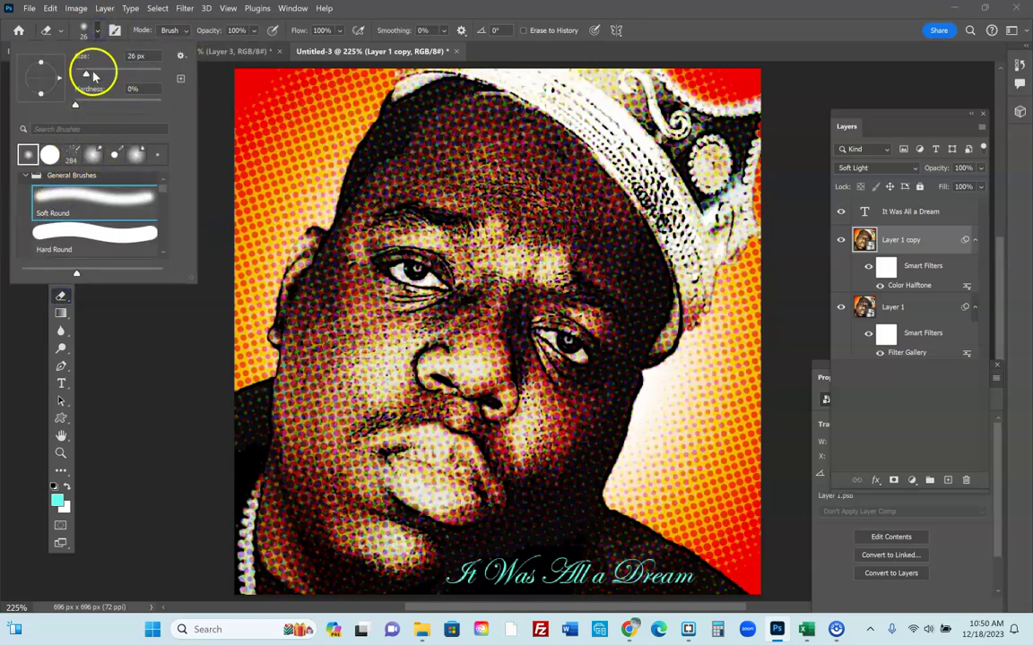
{"action": "left_click", "coordinate": [300, 103]}
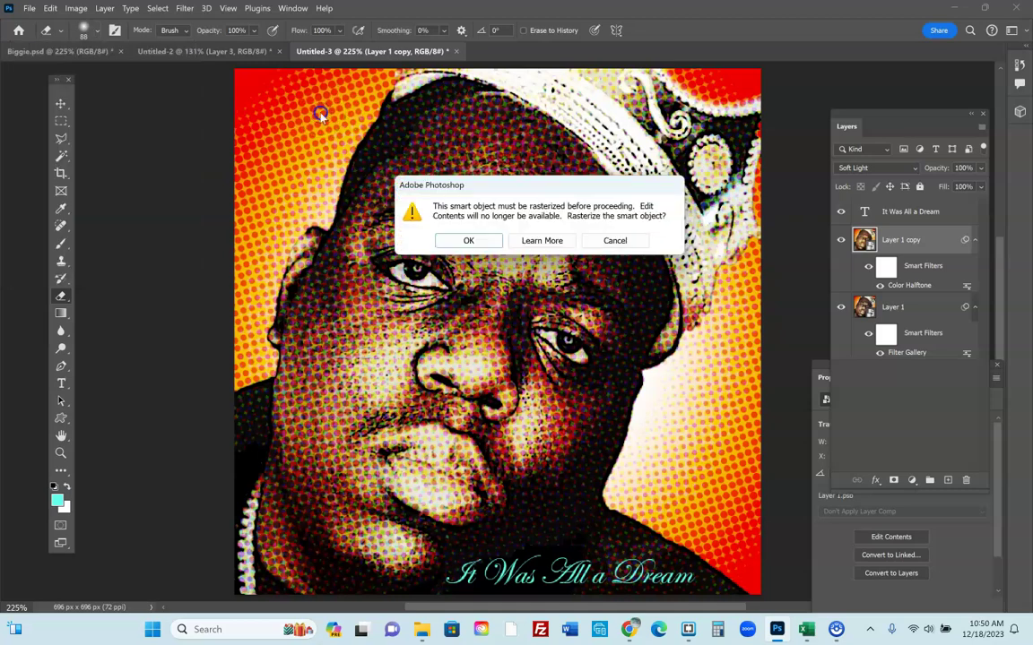
{"action": "left_click", "coordinate": [485, 241]}
Erase the halftone dots on Layer 1 copy from the orange background on the left side of the head
{"action": "mouse_move", "coordinate": [374, 77]}
{"action": "left_mouse_down"}
{"action": "mouse_move", "coordinate": [316, 180]}
{"action": "mouse_move", "coordinate": [348, 109]}
{"action": "left_mouse_up"}
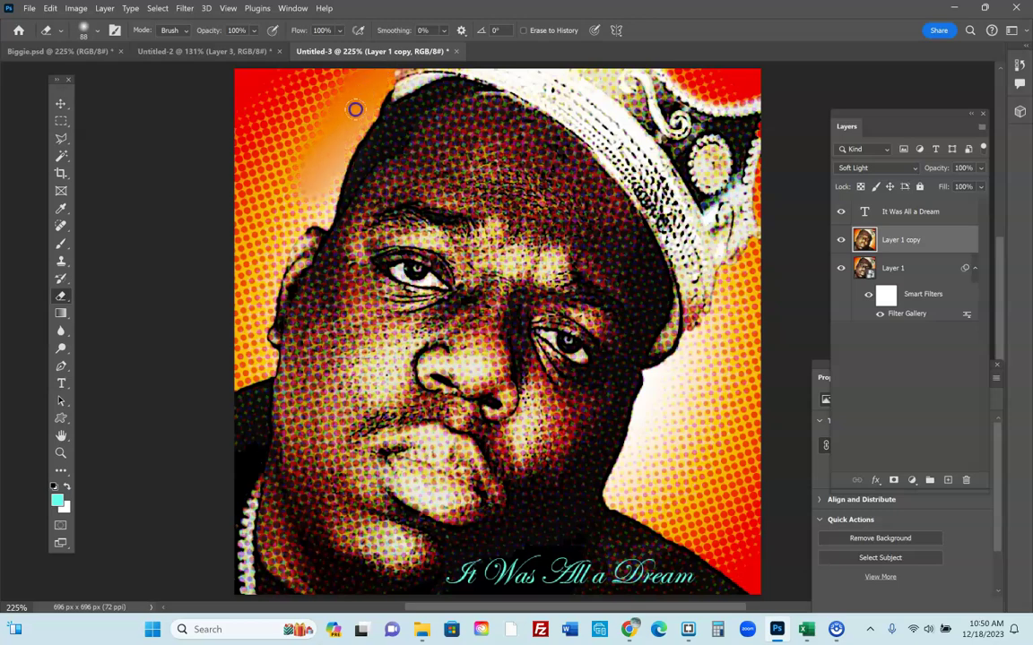
{"action": "mouse_move", "coordinate": [295, 217]}
{"action": "left_mouse_down"}
{"action": "mouse_move", "coordinate": [262, 244]}
{"action": "mouse_move", "coordinate": [241, 309]}
{"action": "mouse_move", "coordinate": [263, 368]}
{"action": "left_mouse_up"}
{"action": "mouse_move", "coordinate": [259, 275]}
{"action": "left_mouse_down"}
{"action": "mouse_move", "coordinate": [331, 60]}
{"action": "mouse_move", "coordinate": [243, 204]}
{"action": "mouse_move", "coordinate": [290, 72]}
{"action": "mouse_move", "coordinate": [232, 169]}
{"action": "mouse_move", "coordinate": [221, 135]}
{"action": "left_mouse_up"}
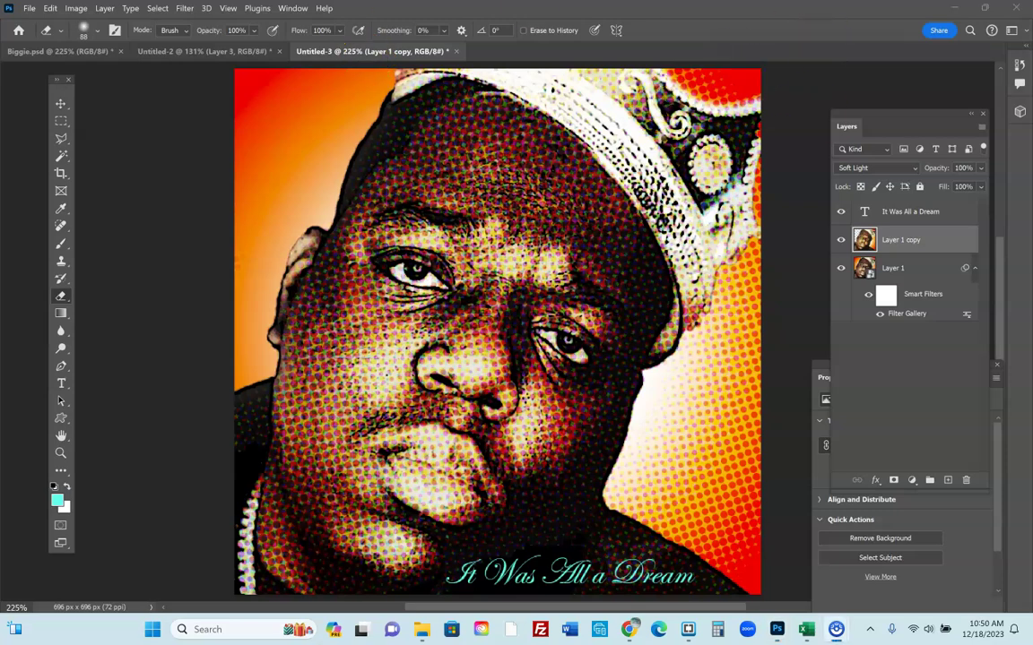
{"action": "scroll", "coordinate": [538, 287], "scroll_direction": "up", "scroll_amount": 1}
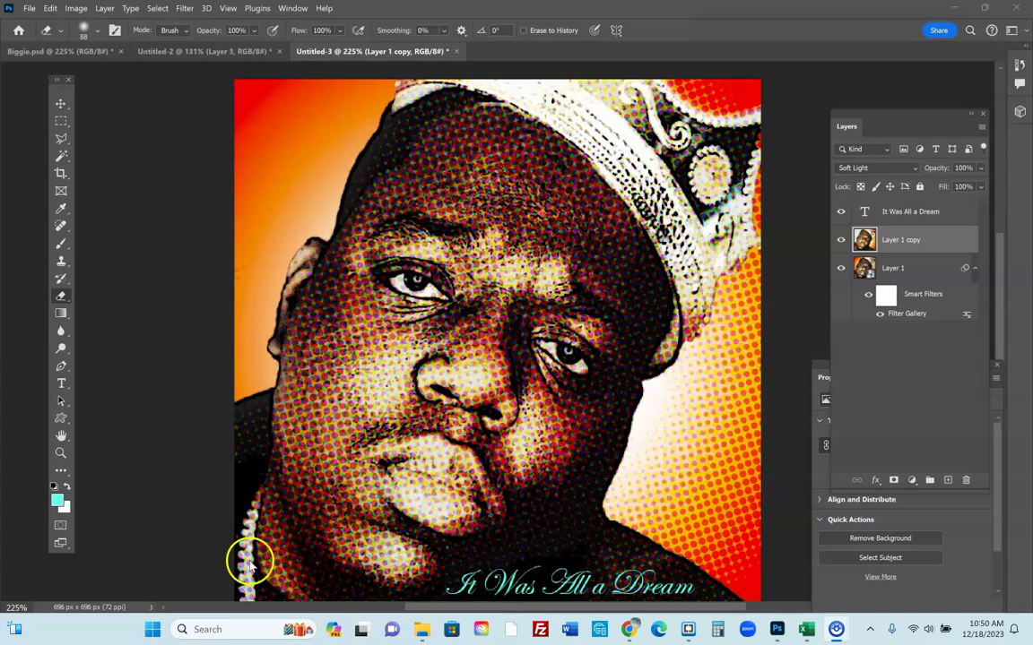
Examine the finished Elvis comic in Untitled-2, including its "The King" speech bubble and corner halftone dots
{"action": "left_click", "coordinate": [186, 54]}
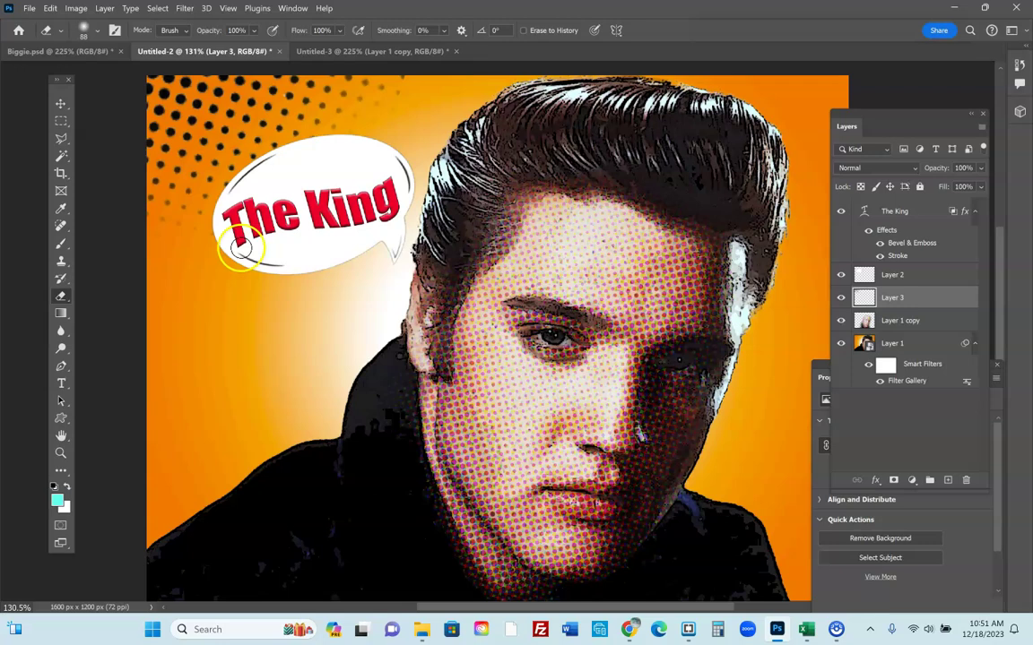
{"action": "scroll", "coordinate": [313, 332], "scroll_direction": "up", "scroll_amount": 1}
{"action": "left_click", "coordinate": [375, 408]}
{"action": "left_click", "coordinate": [391, 401]}
{"action": "left_click_drag", "start_coordinate": [300, 220], "coordinate": [300, 215]}
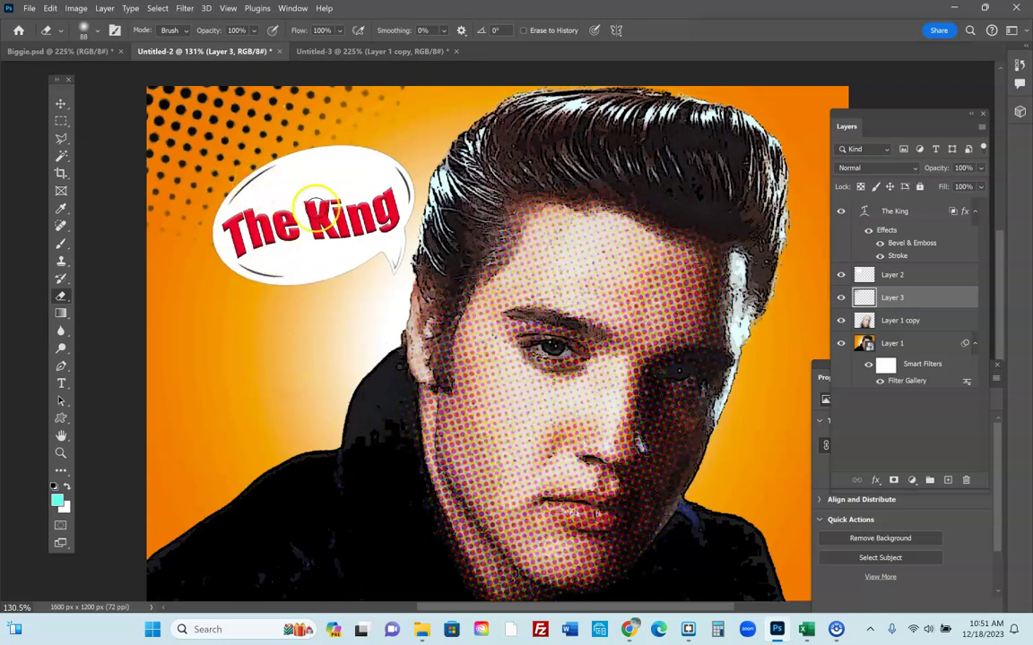
{"action": "scroll", "coordinate": [542, 589], "scroll_direction": "up", "scroll_amount": 1}
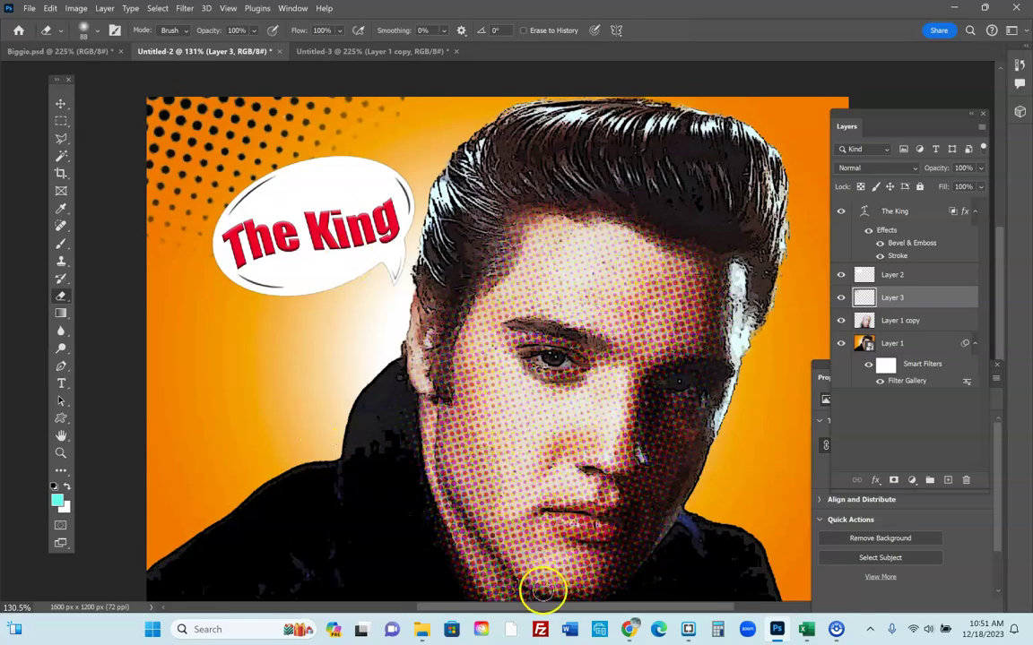
Switch to Chrome and copy the Pngtree speech bubble image from the thought bubble search results
{"action": "left_click", "coordinate": [631, 629]}
{"action": "left_click", "coordinate": [553, 560]}
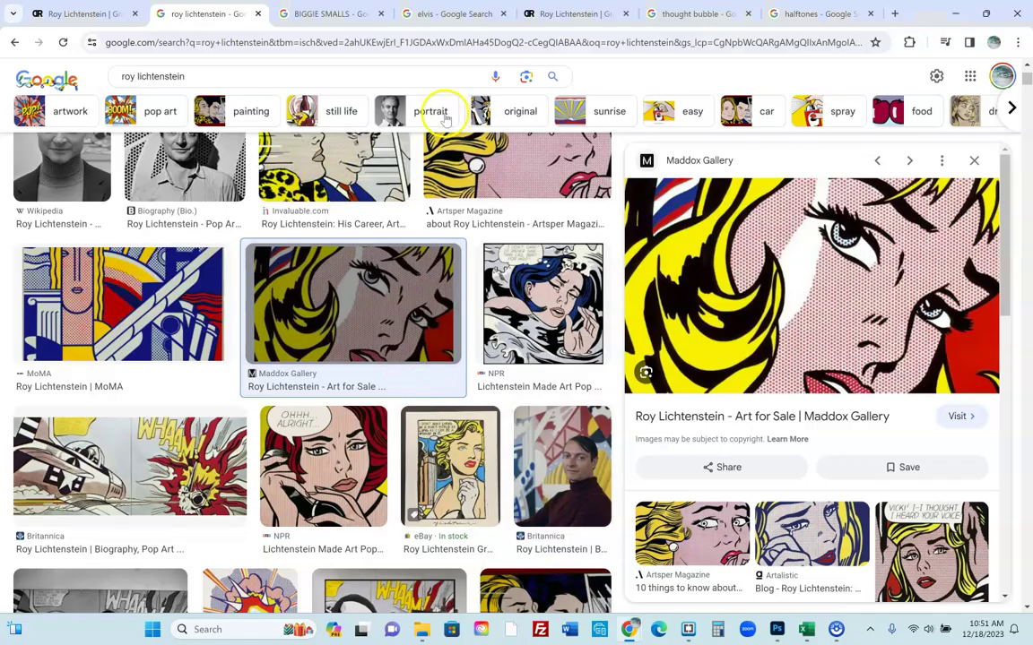
{"action": "left_click", "coordinate": [339, 18]}
{"action": "left_click", "coordinate": [429, 13]}
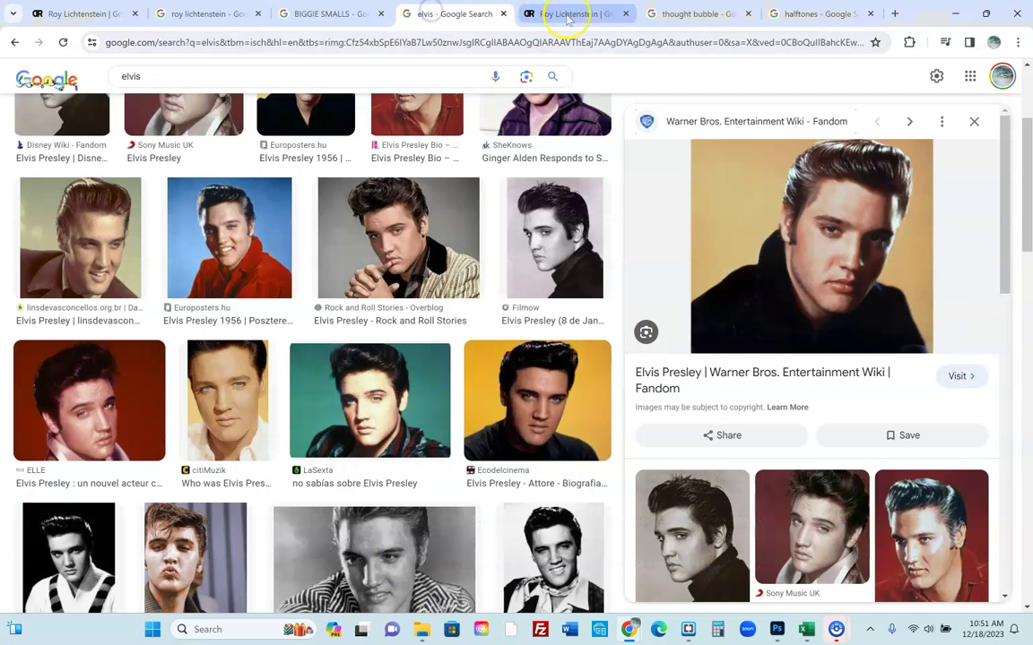
{"action": "left_click", "coordinate": [558, 13]}
{"action": "left_click", "coordinate": [693, 17]}
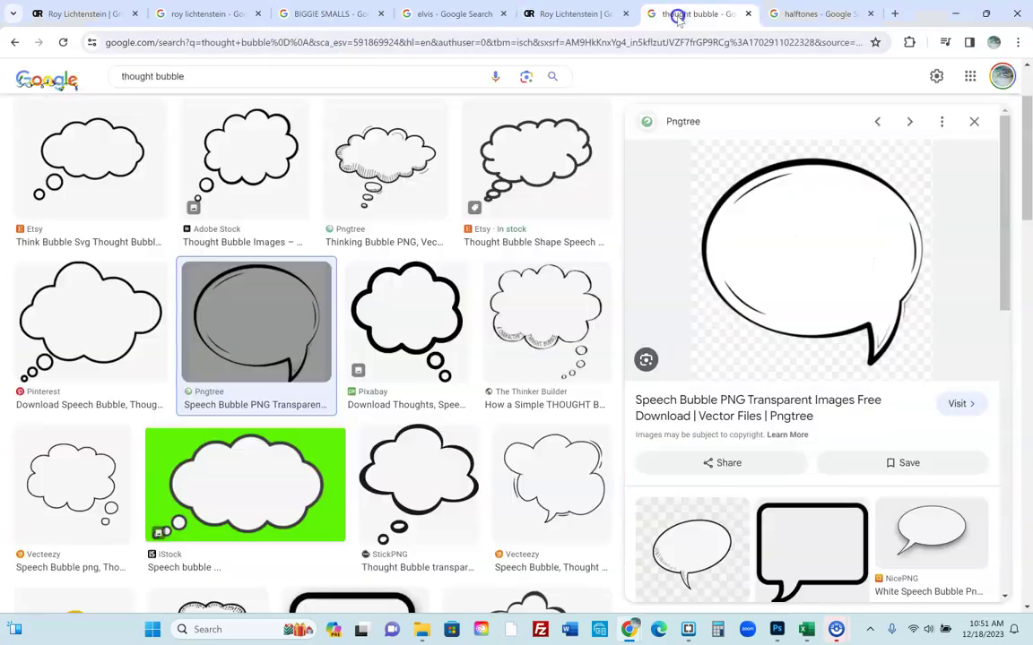
{"action": "right_click", "coordinate": [822, 228]}
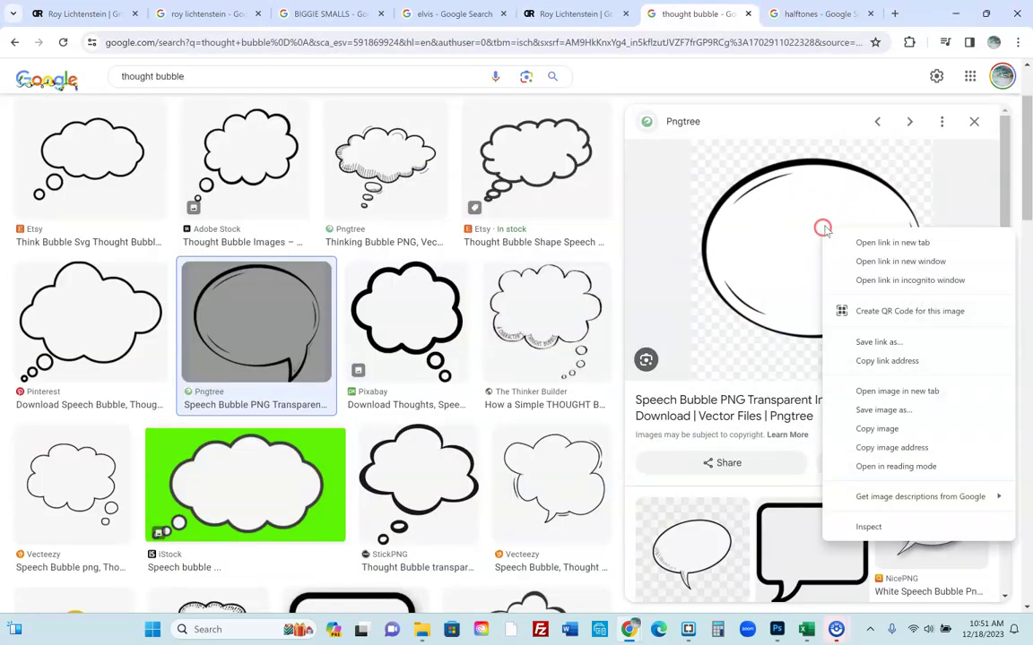
{"action": "left_click", "coordinate": [898, 431]}
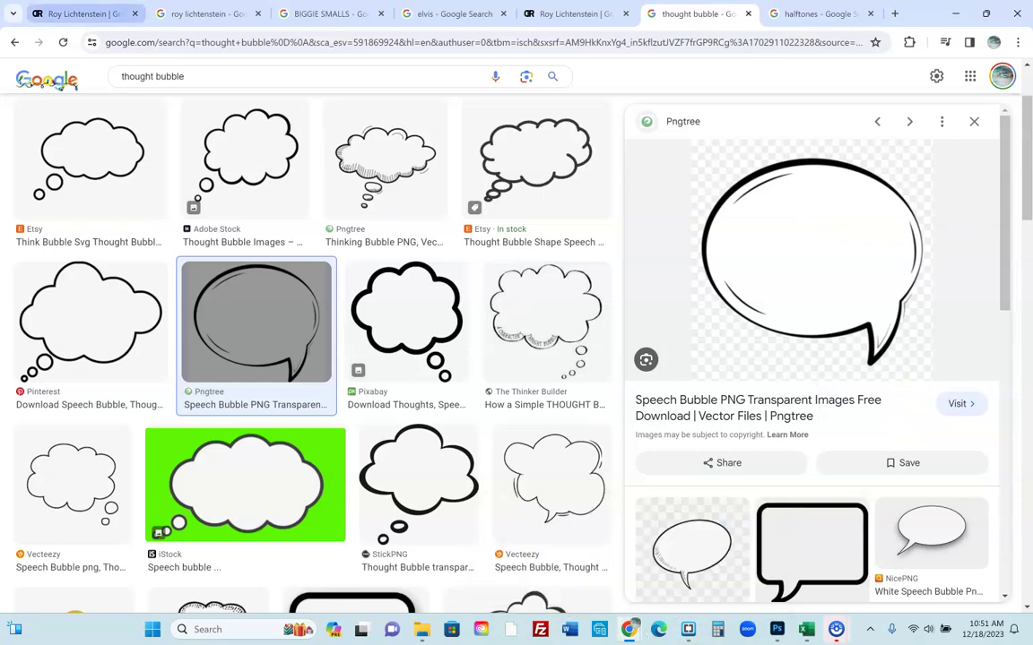
Switch to Photoshop and paste the copied speech bubble into Untitled-3 above Layer 1 copy
{"action": "left_click", "coordinate": [69, 18]}
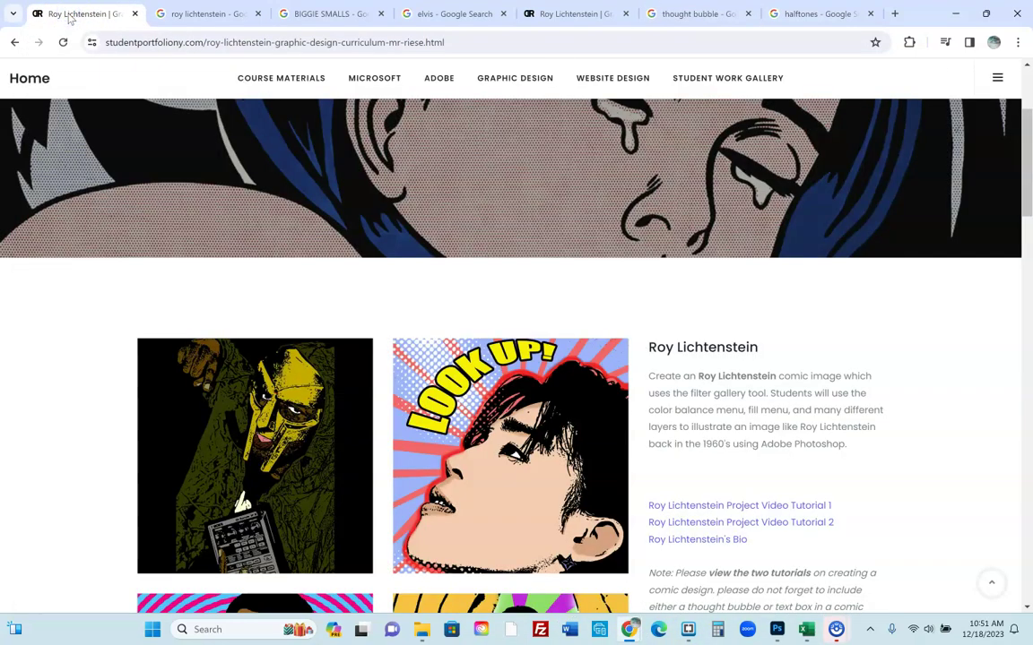
{"action": "left_click", "coordinate": [777, 630]}
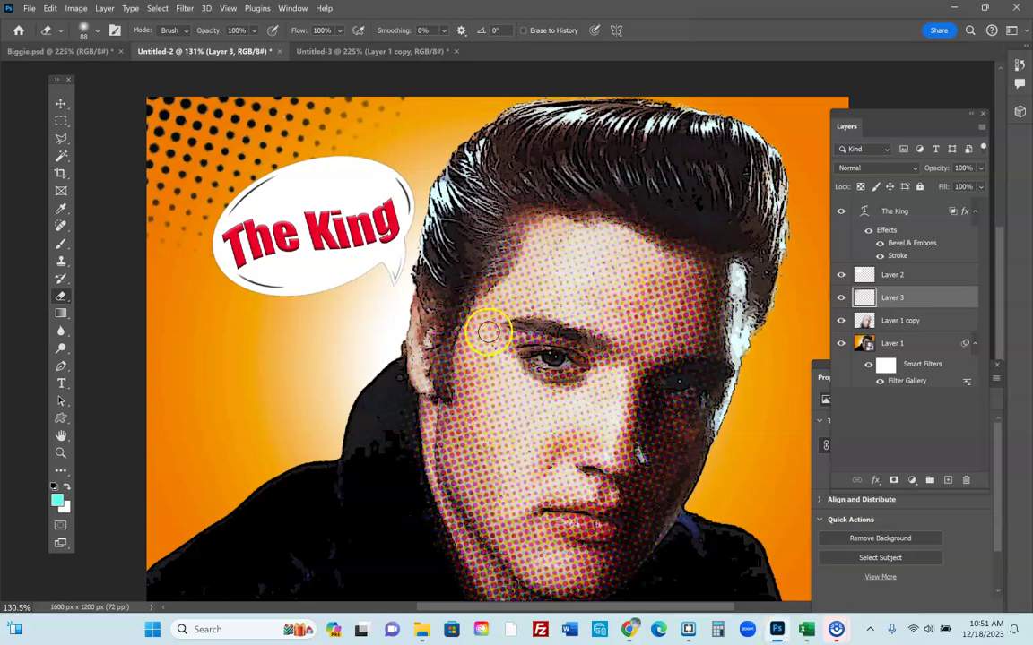
{"action": "left_click", "coordinate": [354, 51]}
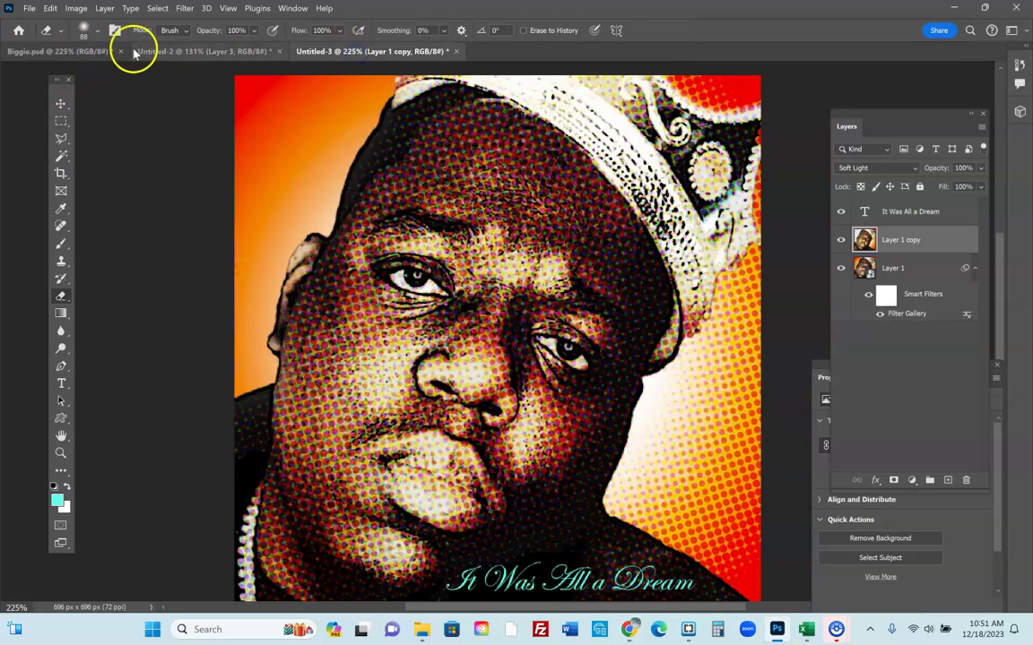
{"action": "left_click", "coordinate": [50, 8]}
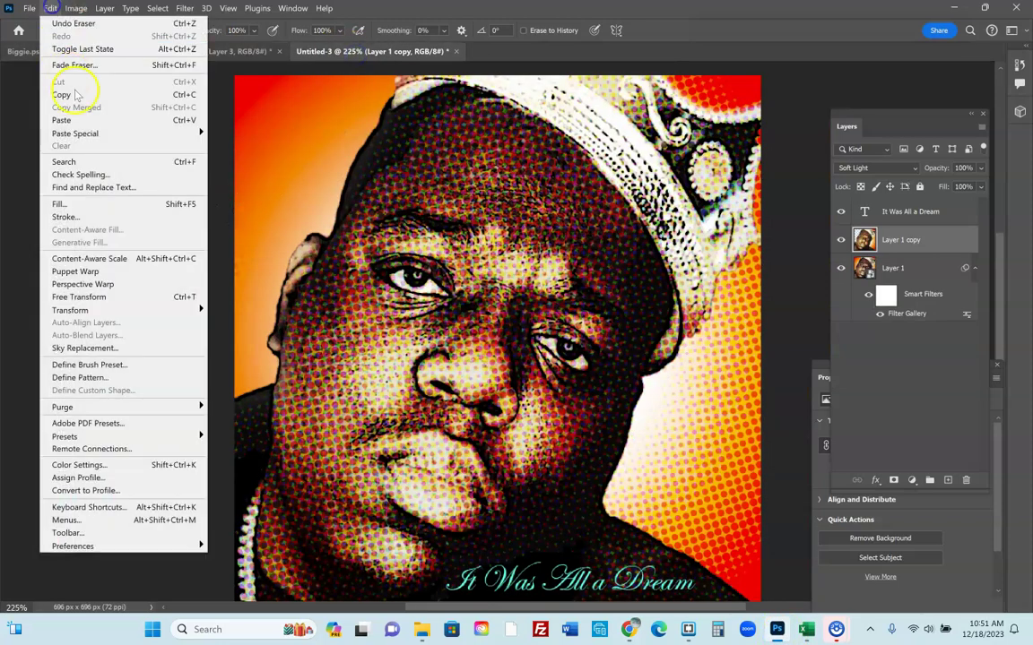
{"action": "left_click", "coordinate": [77, 126]}
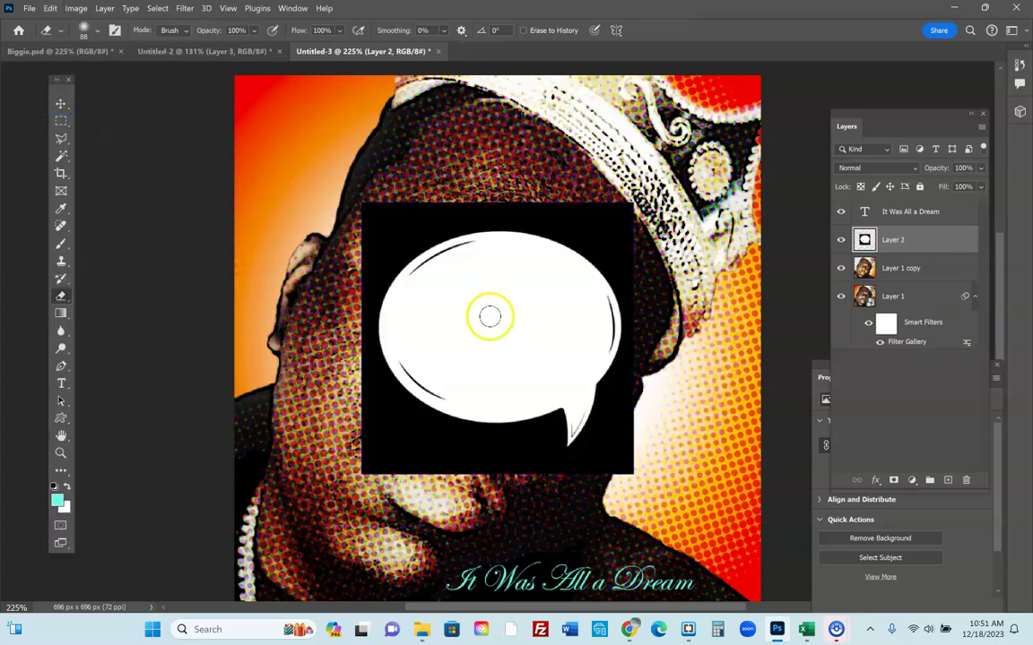
Select the black area around the speech bubble with the Magic Wand and delete it
{"action": "left_click", "coordinate": [70, 157]}
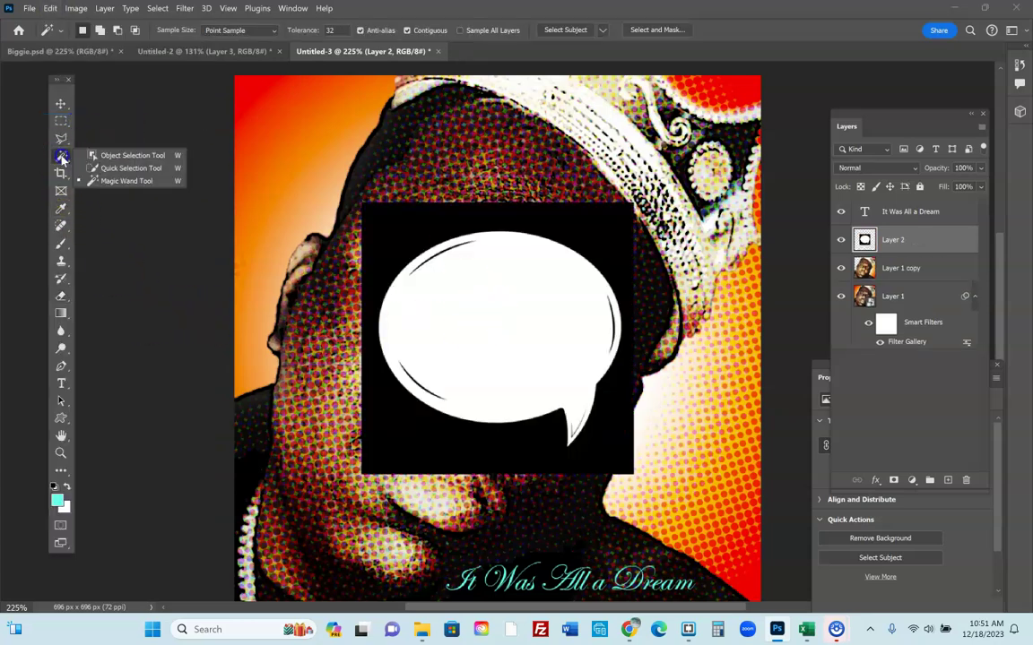
{"action": "left_click", "coordinate": [133, 183]}
{"action": "left_click", "coordinate": [397, 226]}
{"action": "key", "text": "Delete"}
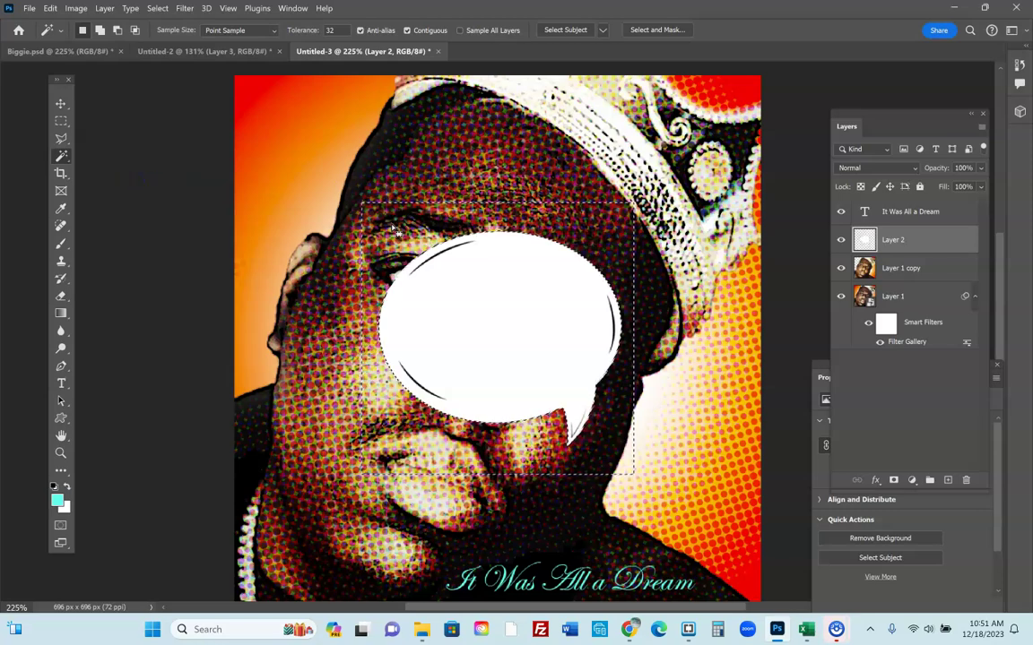
Deselect, scale the speech bubble to about 70%, rotate it about 154°, and place it beside the chin with its tail toward the mouth
{"action": "key", "text": "ctrl+d"}
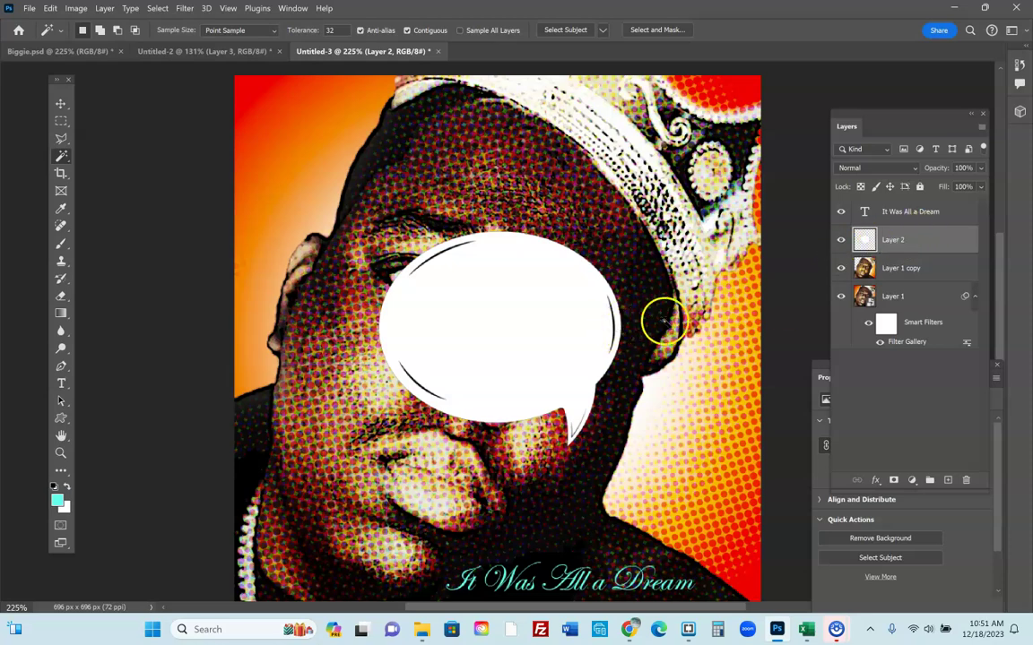
{"action": "key", "text": "ctrl+t"}
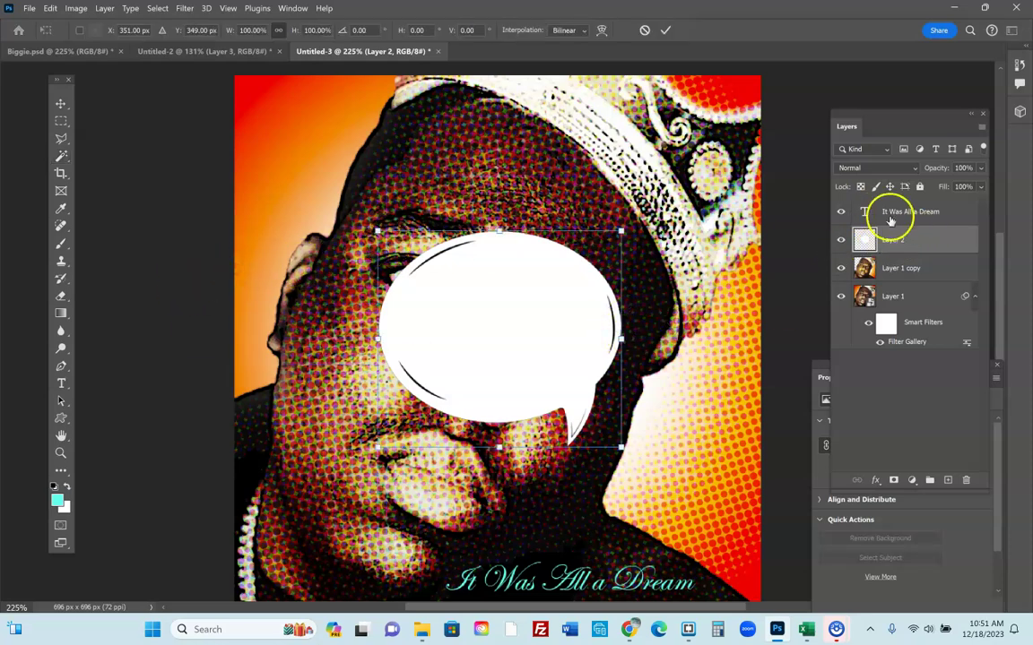
{"action": "left_click_drag", "start_coordinate": [378, 231], "coordinate": [455, 283]}
{"action": "left_click_drag", "start_coordinate": [634, 288], "coordinate": [516, 429]}
{"action": "left_click_drag", "start_coordinate": [526, 390], "coordinate": [626, 481]}
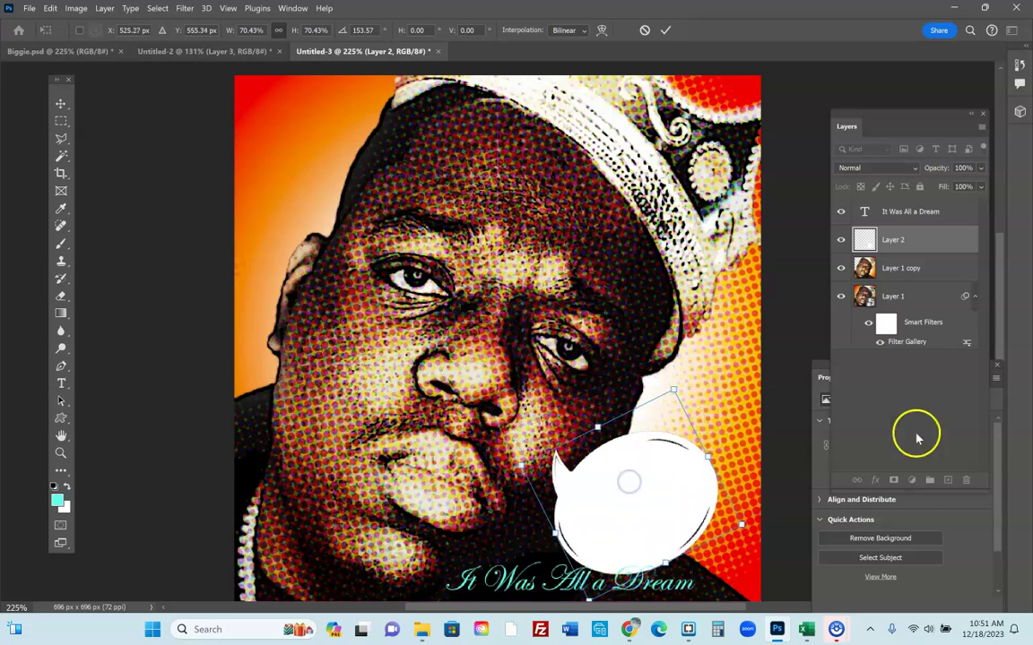
{"action": "left_click", "coordinate": [844, 242]}
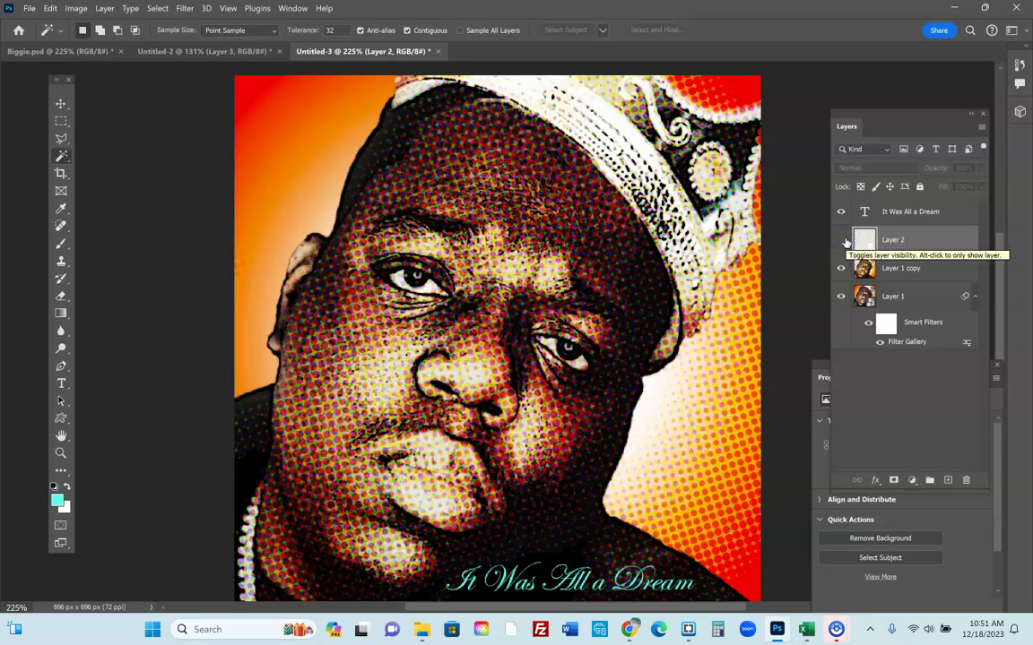
{"action": "left_click", "coordinate": [843, 240]}
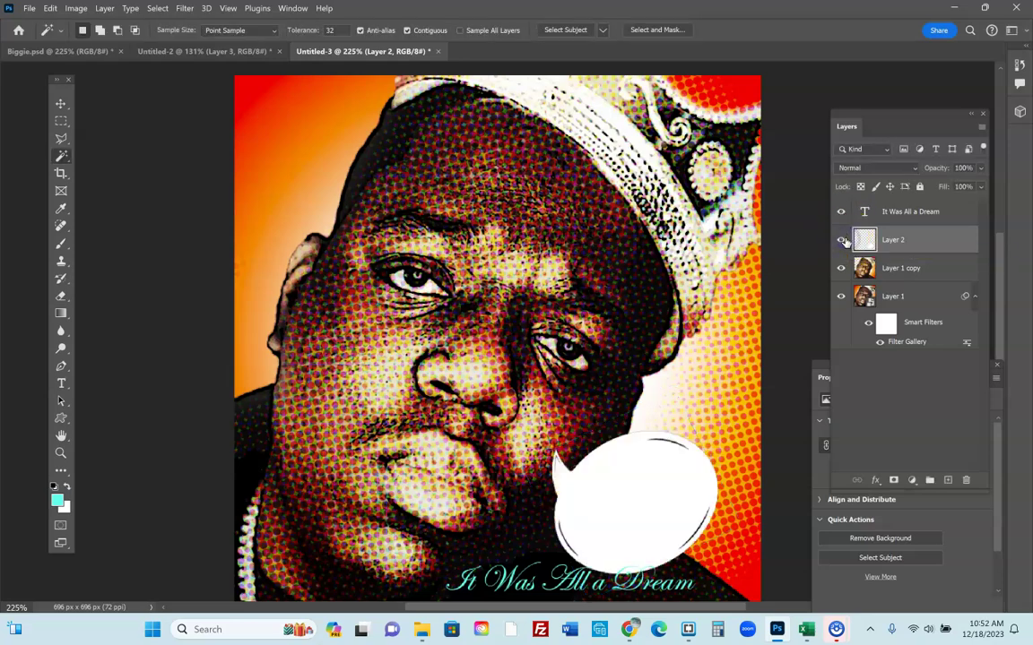
Add the text "Sky is The Limit" in 22 pt Comic Sans MS and center it inside the speech bubble
{"action": "left_click", "coordinate": [899, 213]}
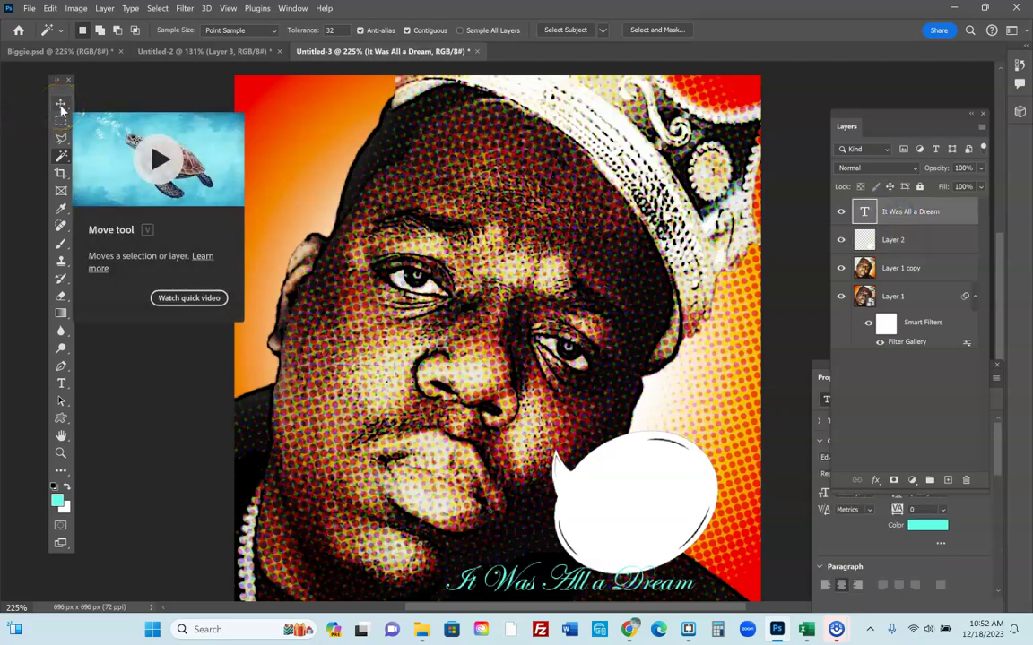
{"action": "left_click", "coordinate": [61, 384]}
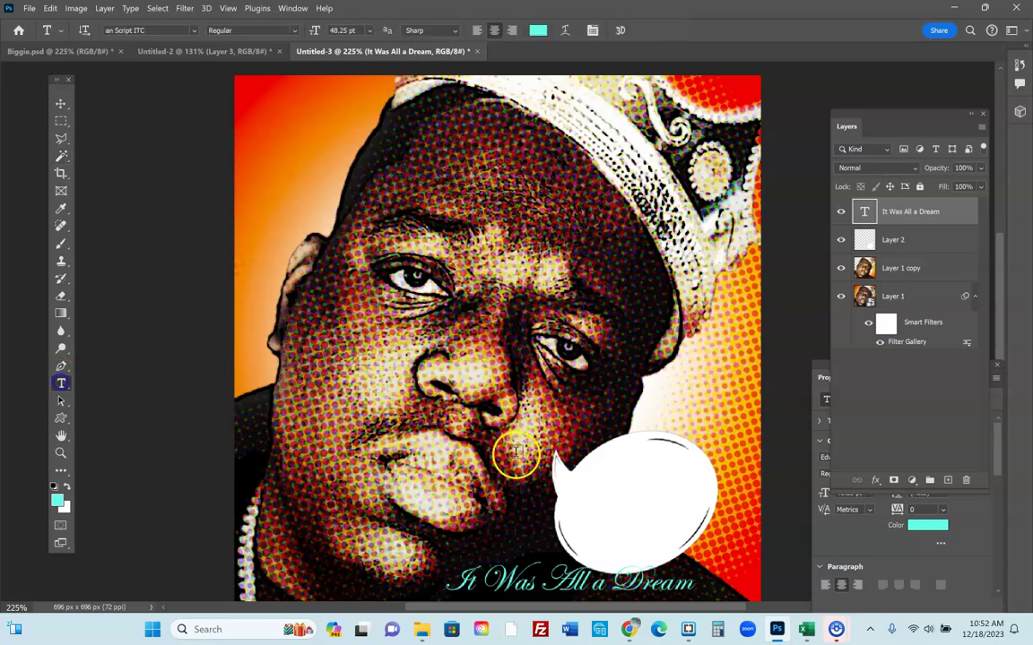
{"action": "left_click", "coordinate": [591, 491]}
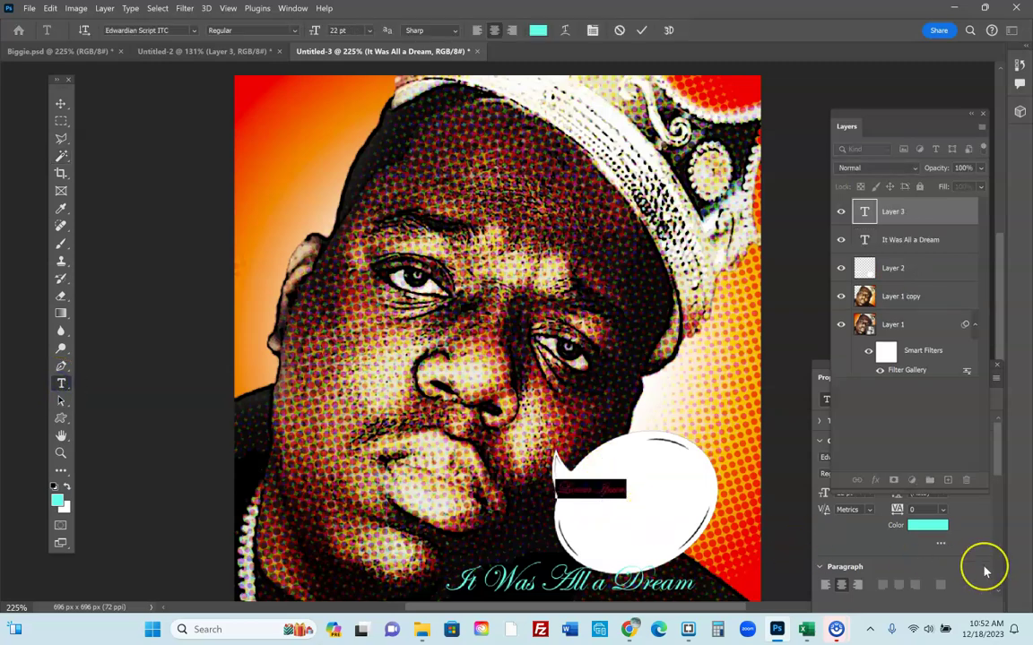
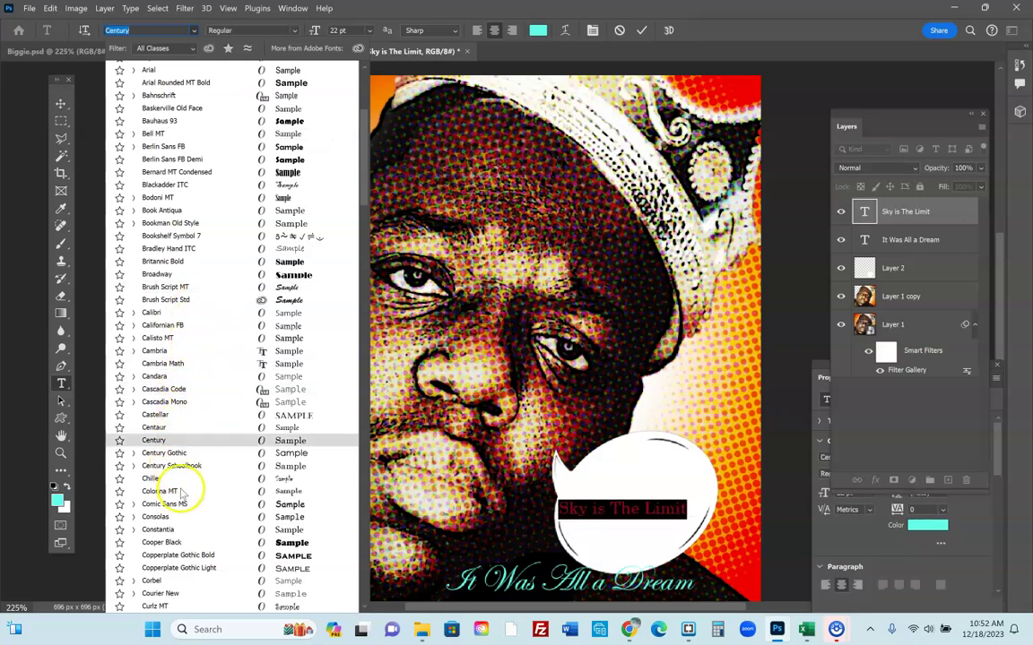
{"action": "left_click", "coordinate": [289, 506]}
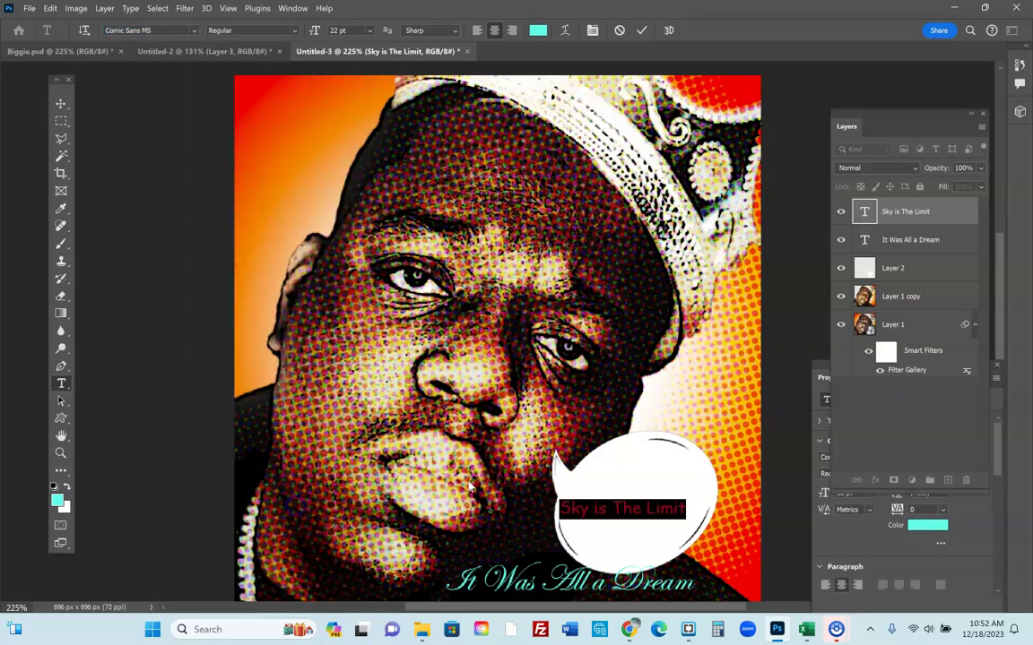
{"action": "left_click", "coordinate": [60, 103]}
{"action": "left_click", "coordinate": [628, 508]}
{"action": "left_click_drag", "start_coordinate": [627, 508], "coordinate": [640, 501]}
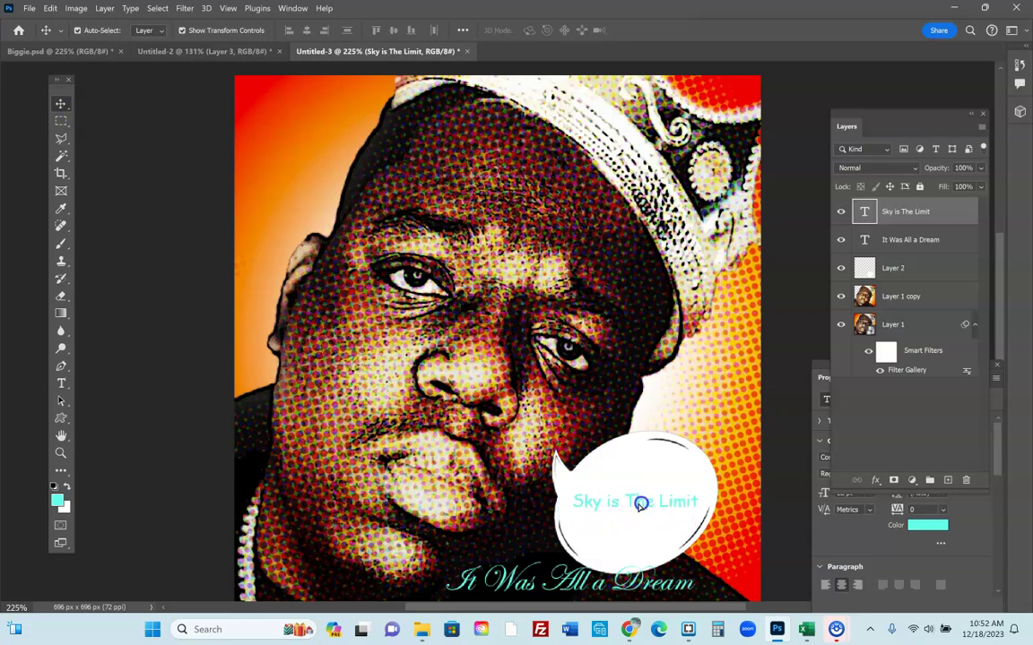
Recolor the "Sky is The Limit" text black (000000)
{"action": "left_click", "coordinate": [61, 384]}
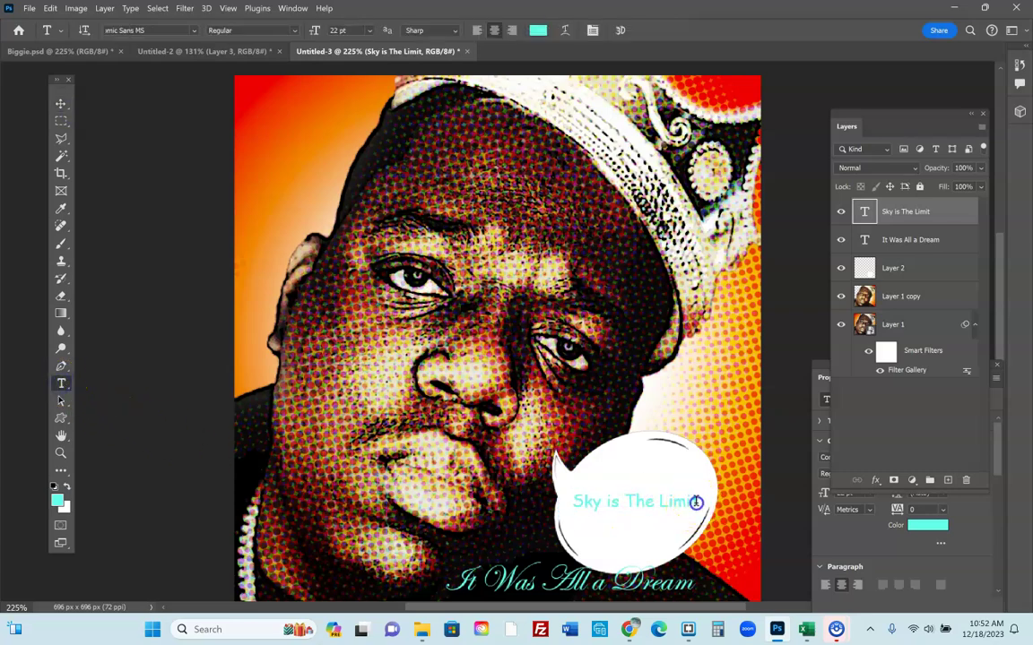
{"action": "left_click_drag", "start_coordinate": [696, 502], "coordinate": [538, 500]}
{"action": "left_click", "coordinate": [57, 499]}
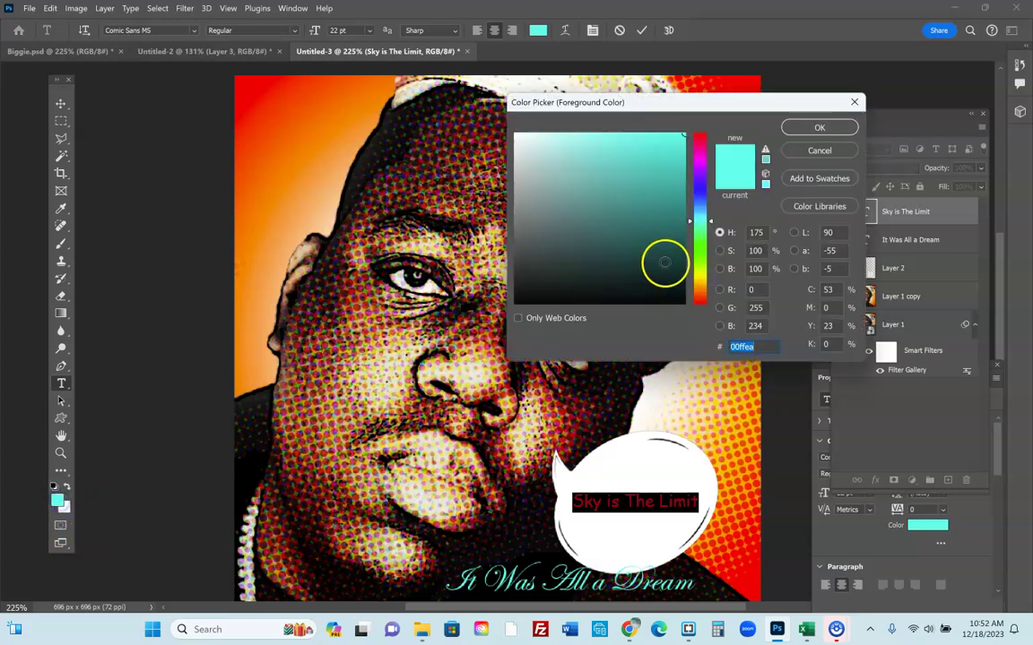
{"action": "type", "text": "000000"}
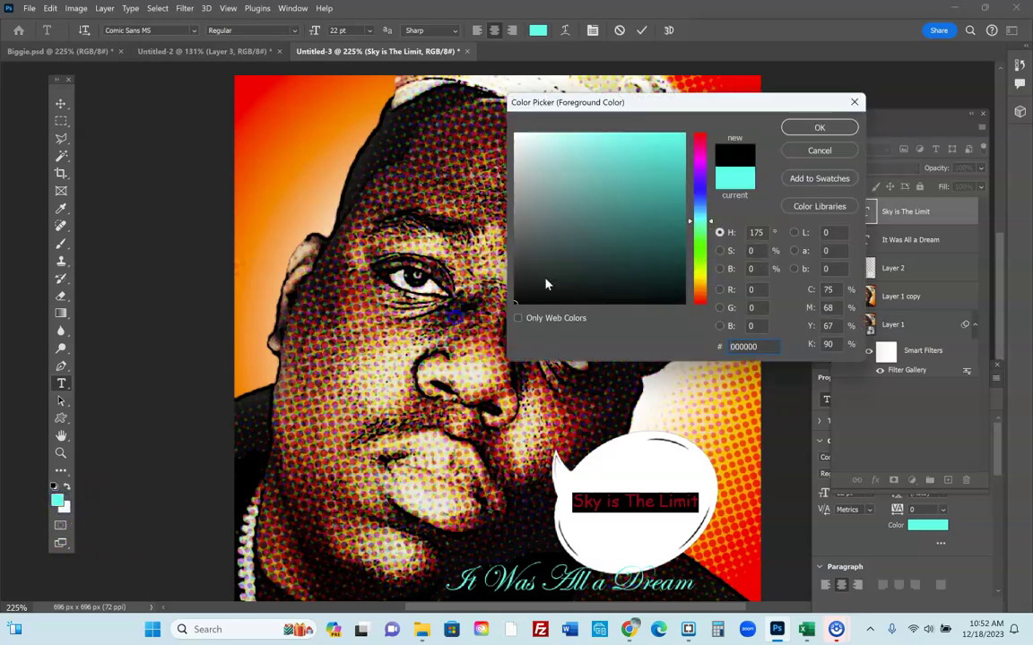
{"action": "left_click", "coordinate": [828, 122]}
Tilt the bubble text about -24° at about 105% scale to follow the bubble, and hide the "It Was All a Dream" caption
{"action": "left_click", "coordinate": [61, 104]}
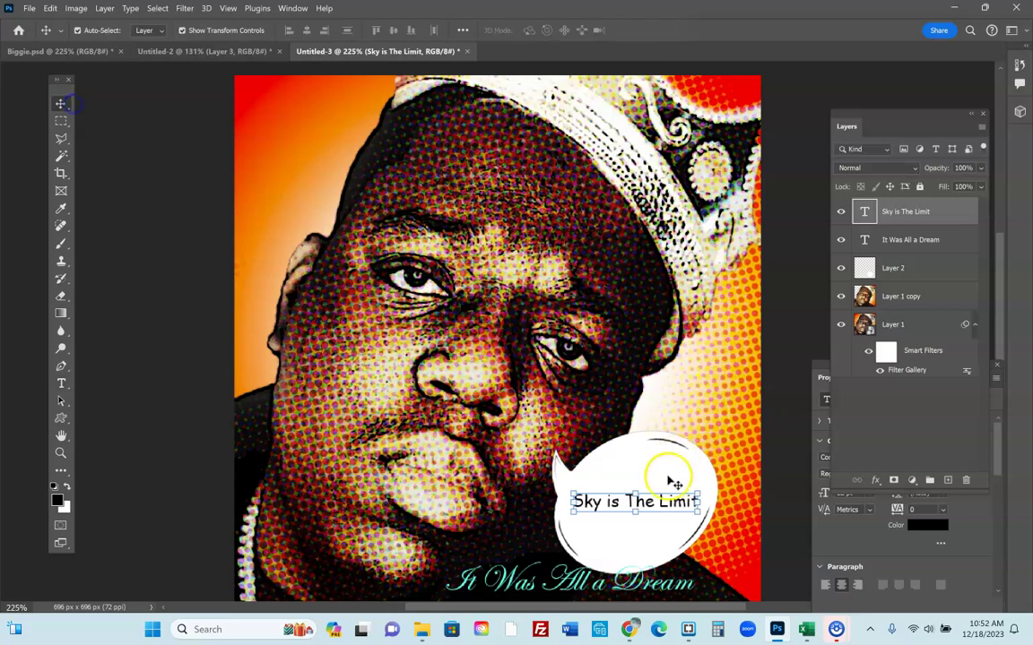
{"action": "mouse_move", "coordinate": [706, 485]}
{"action": "left_mouse_down"}
{"action": "mouse_move", "coordinate": [691, 444]}
{"action": "mouse_move", "coordinate": [707, 489]}
{"action": "mouse_move", "coordinate": [718, 484]}
{"action": "mouse_move", "coordinate": [706, 454]}
{"action": "mouse_move", "coordinate": [703, 489]}
{"action": "mouse_move", "coordinate": [691, 476]}
{"action": "left_mouse_up"}
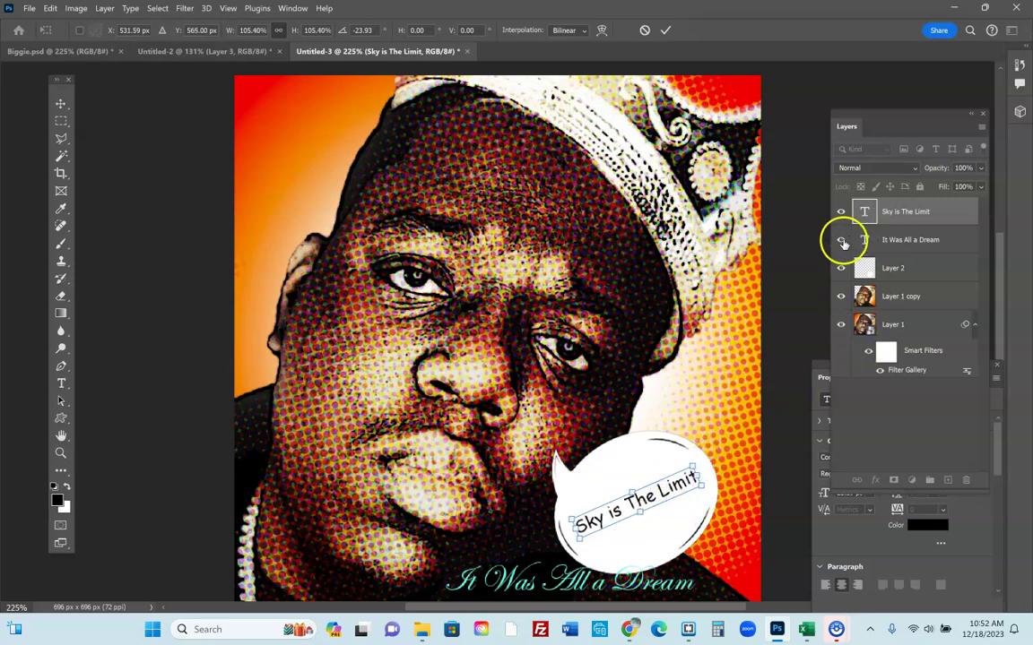
{"action": "left_click", "coordinate": [841, 240]}
{"action": "left_click", "coordinate": [840, 240]}
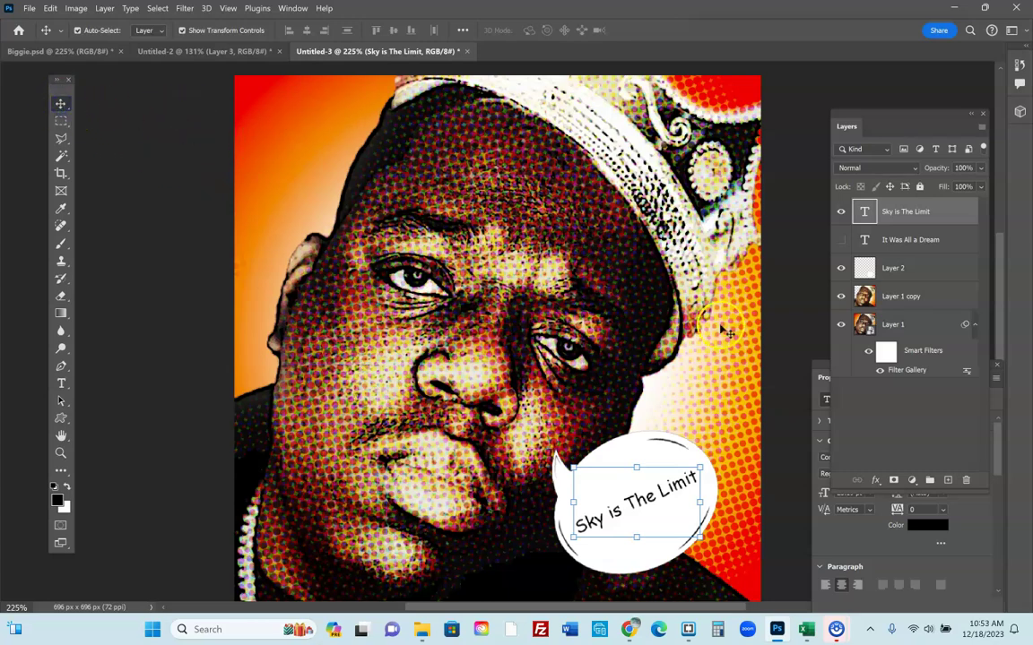
Toggle the text and bubble layers to preview the portrait with only the "It Was All a Dream" caption showing
{"action": "left_click", "coordinate": [841, 212]}
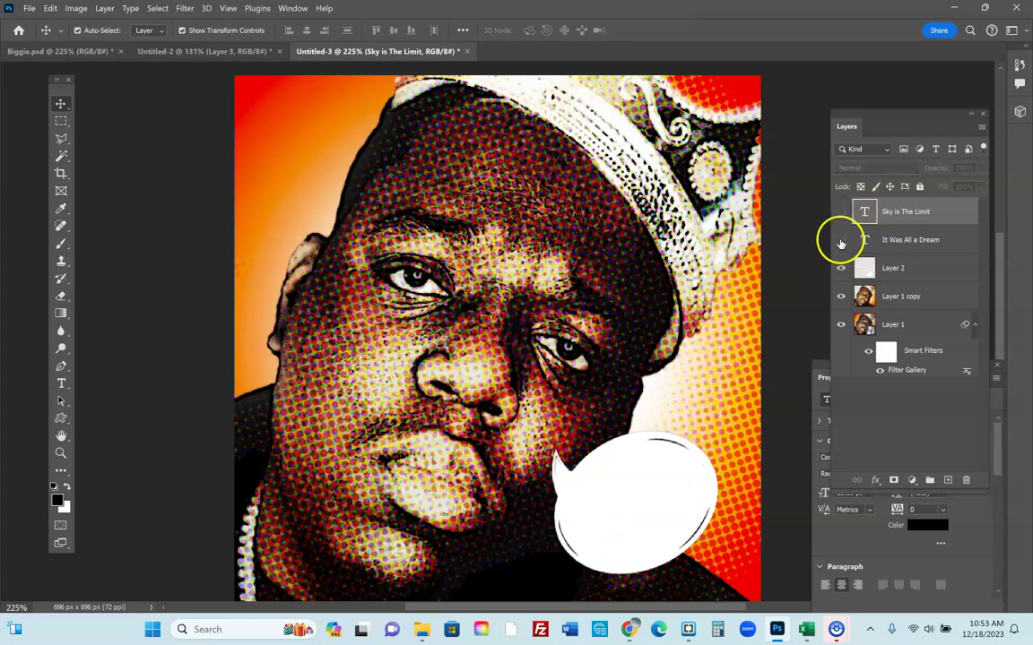
{"action": "left_click", "coordinate": [841, 240]}
{"action": "left_click", "coordinate": [841, 212]}
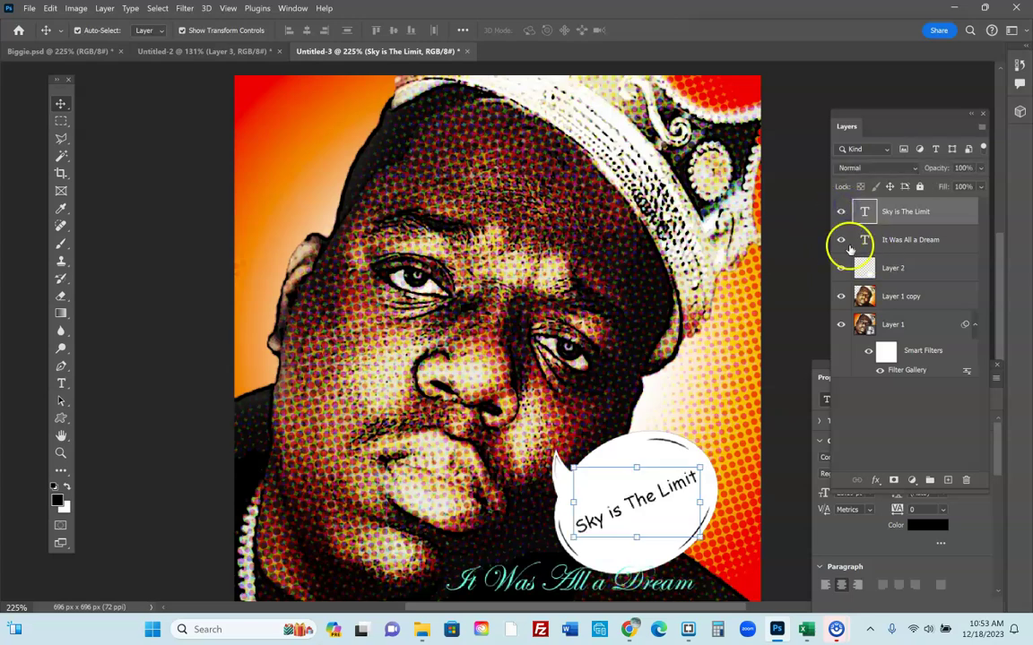
{"action": "left_click", "coordinate": [841, 268]}
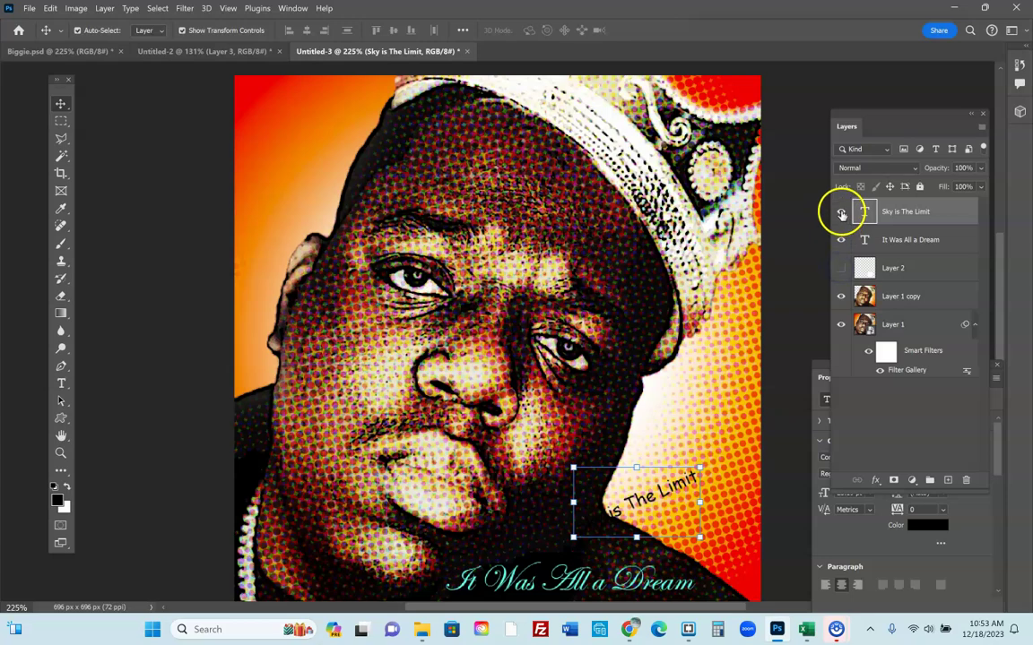
{"action": "left_click", "coordinate": [841, 212]}
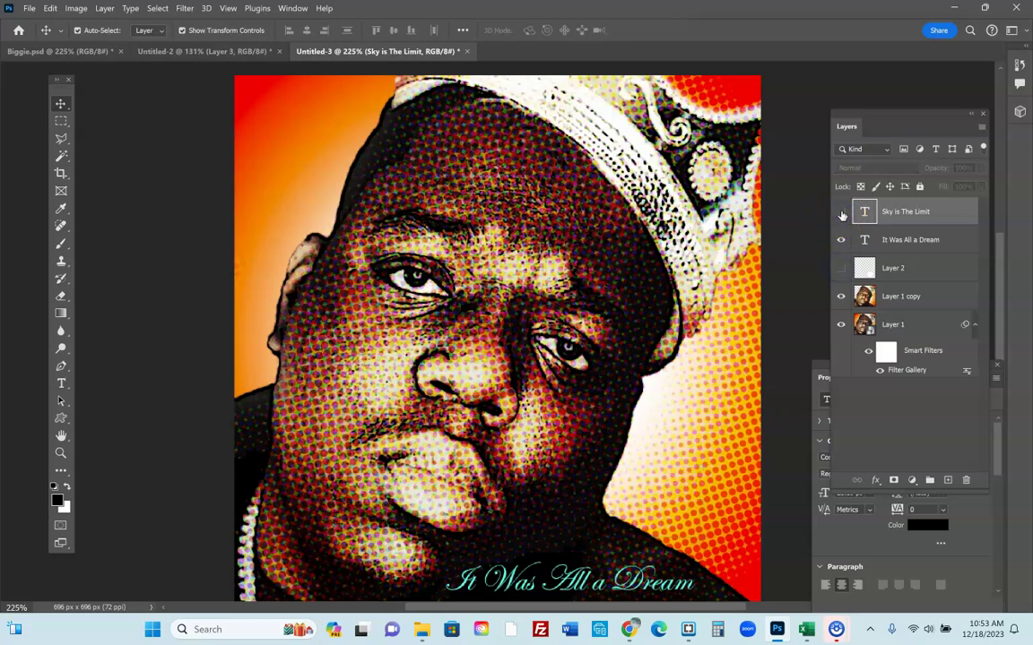
Move the "Sky is The Limit" layer directly above Layer 2, then show both layers and hide the "It Was All a Dream" caption
{"action": "left_click", "coordinate": [901, 211]}
{"action": "left_click_drag", "start_coordinate": [901, 210], "coordinate": [888, 242]}
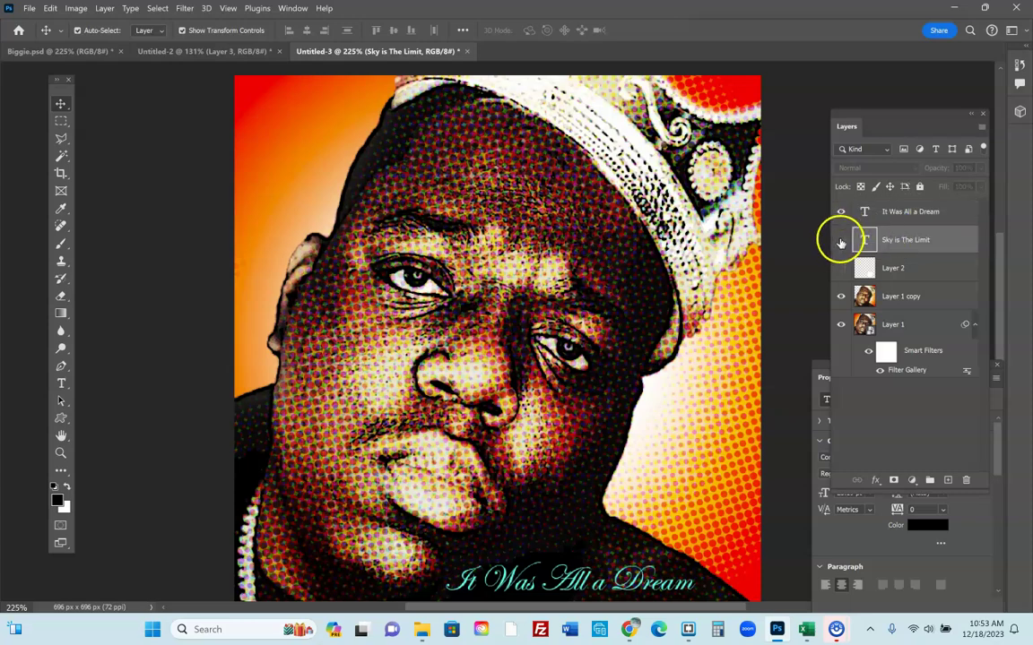
{"action": "left_click", "coordinate": [841, 215]}
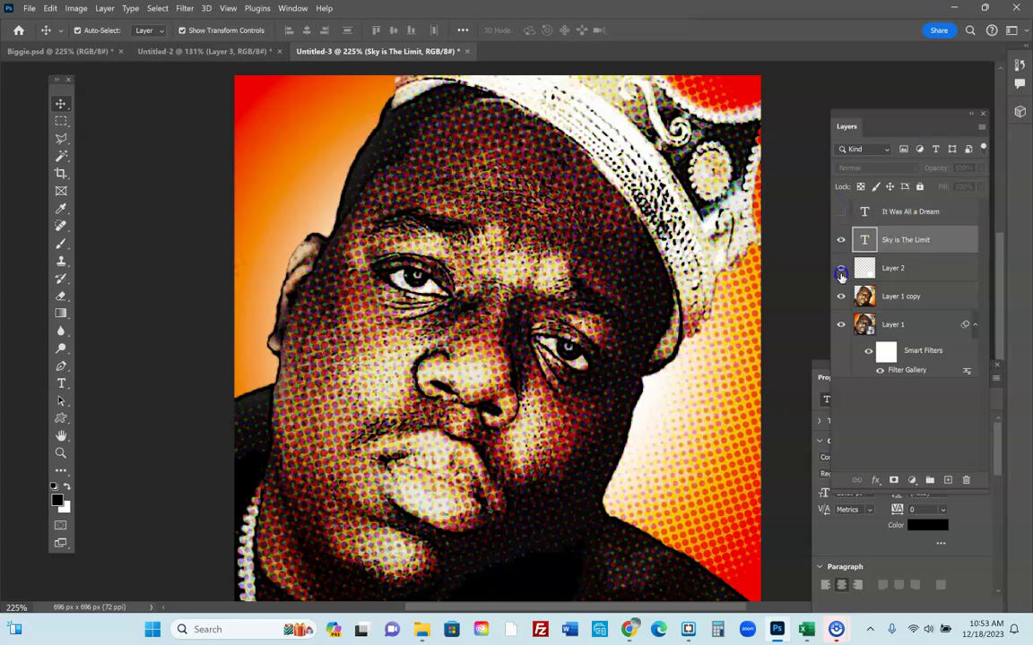
{"action": "left_click", "coordinate": [841, 273]}
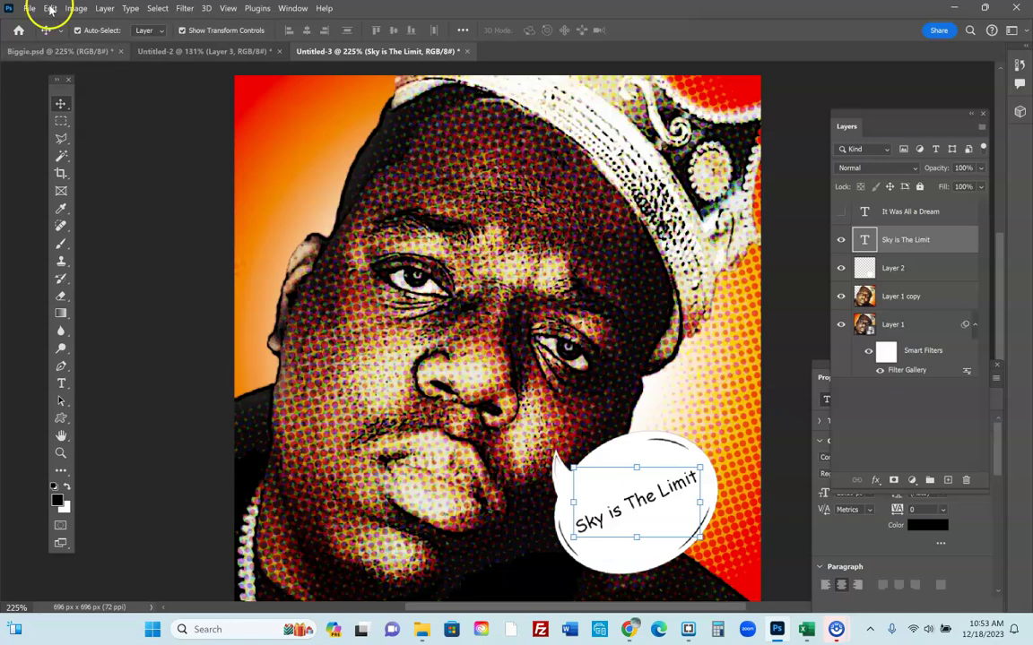
Switch to Chrome, look over the Elvis image search results, and return to Photoshop
{"action": "mouse_move", "coordinate": [632, 627]}
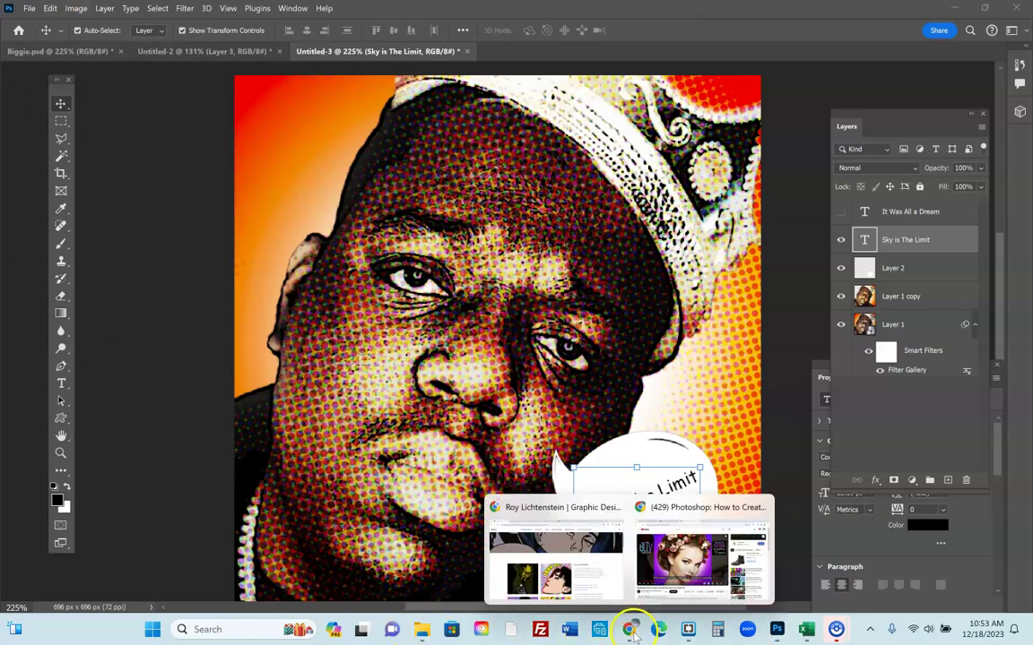
{"action": "left_click", "coordinate": [550, 545]}
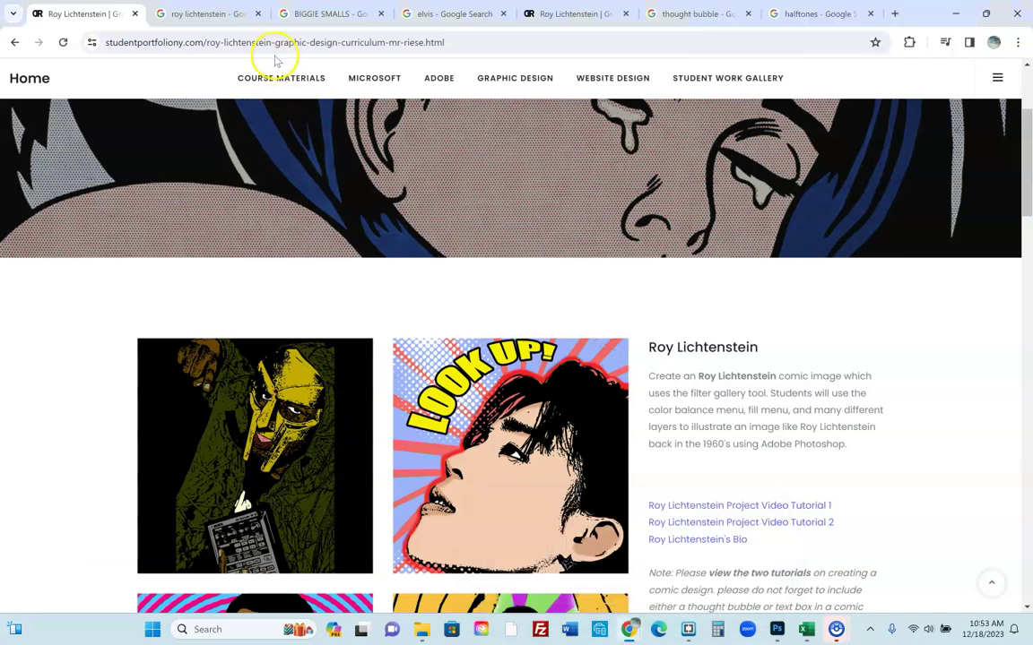
{"action": "left_click", "coordinate": [440, 23]}
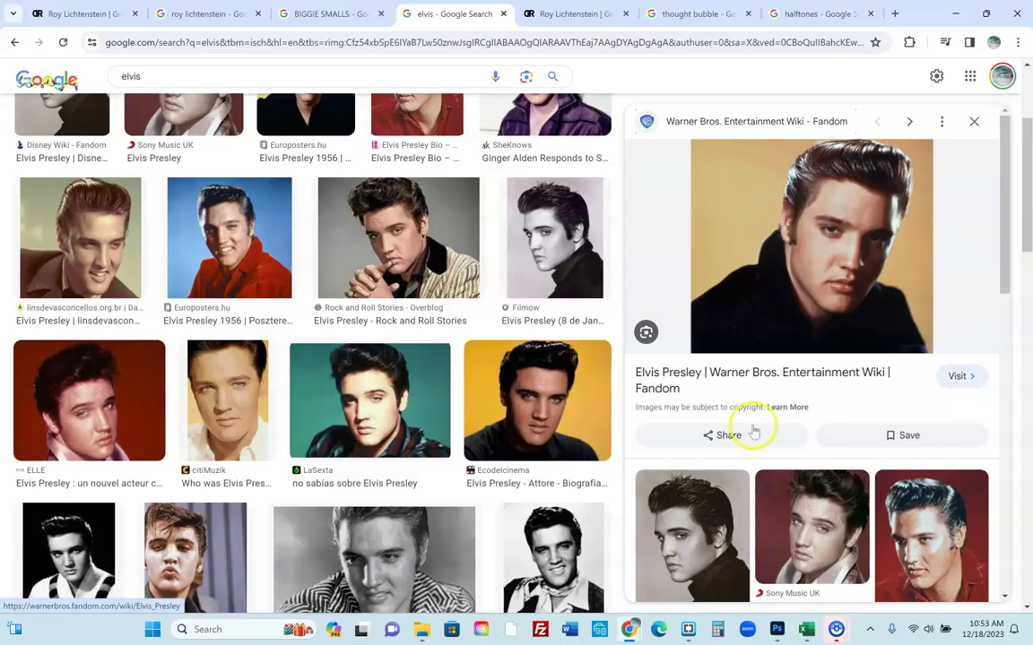
{"action": "key", "text": "alt+Tab"}
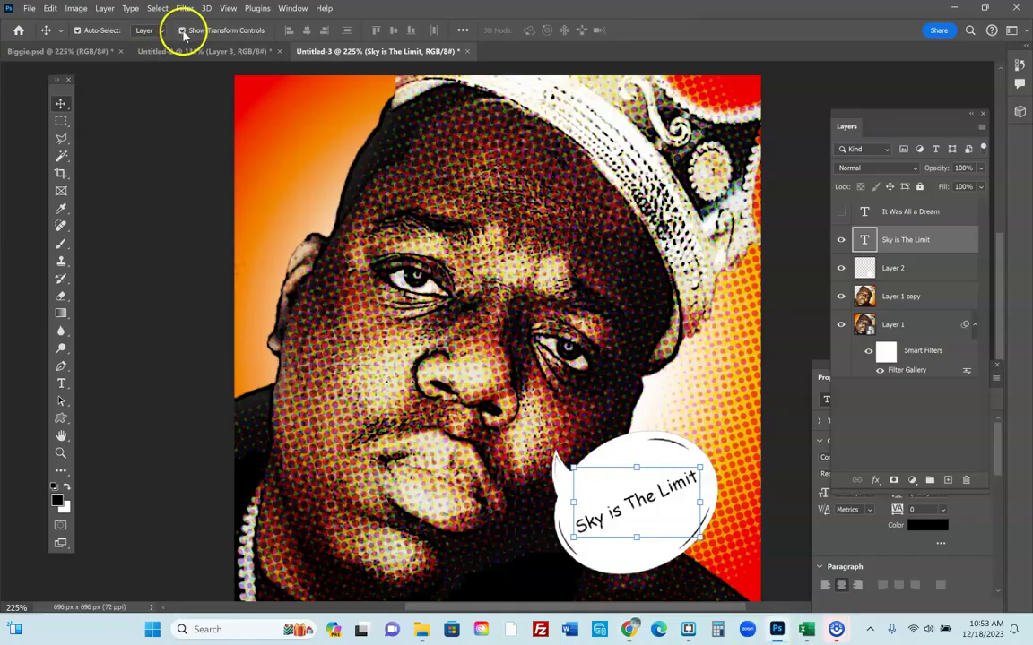
Examine the Warp Text styles and bend of "The King" in Untitled-2 without keeping changes, and switch to Biggie.psd
{"action": "left_click", "coordinate": [235, 51]}
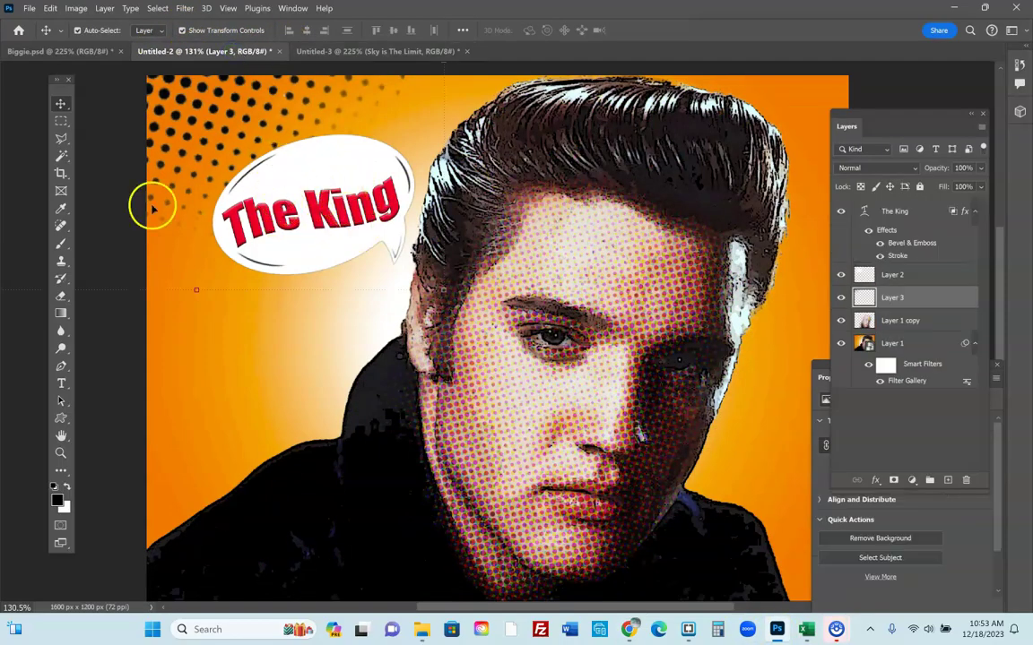
{"action": "left_click", "coordinate": [59, 386]}
{"action": "left_click_drag", "start_coordinate": [401, 191], "coordinate": [189, 208]}
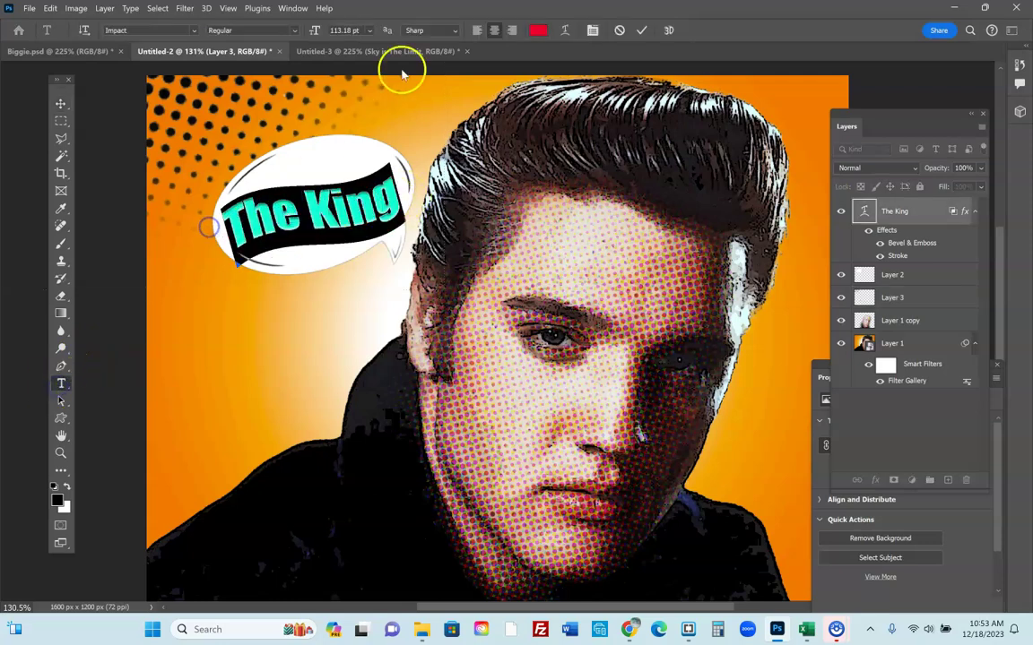
{"action": "left_click", "coordinate": [567, 30]}
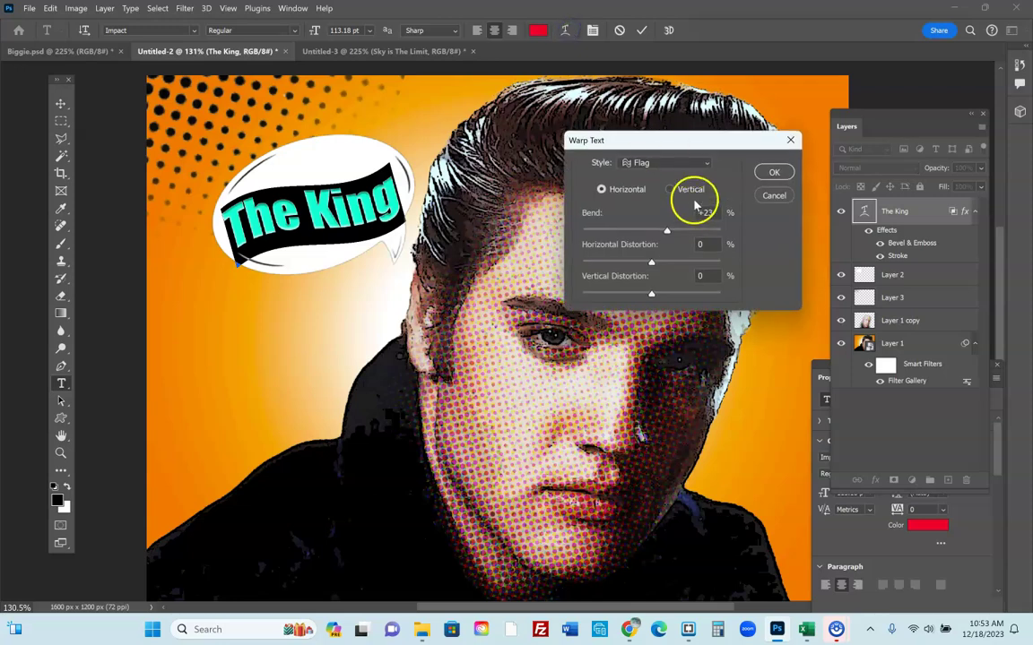
{"action": "left_click", "coordinate": [709, 164]}
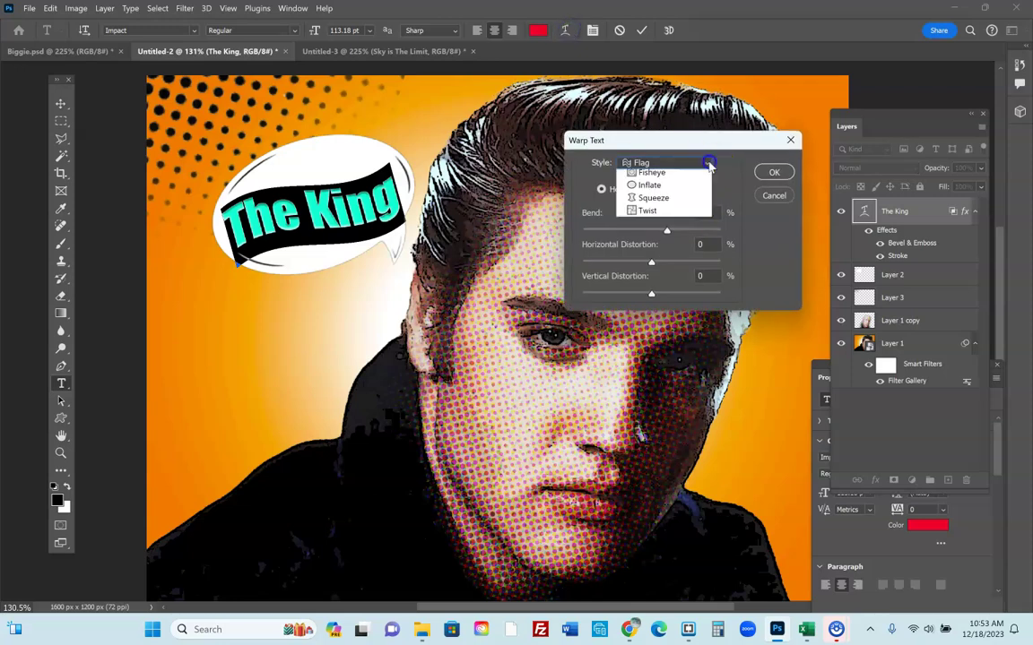
{"action": "left_click", "coordinate": [709, 164]}
{"action": "left_click_drag", "start_coordinate": [666, 231], "coordinate": [661, 230]}
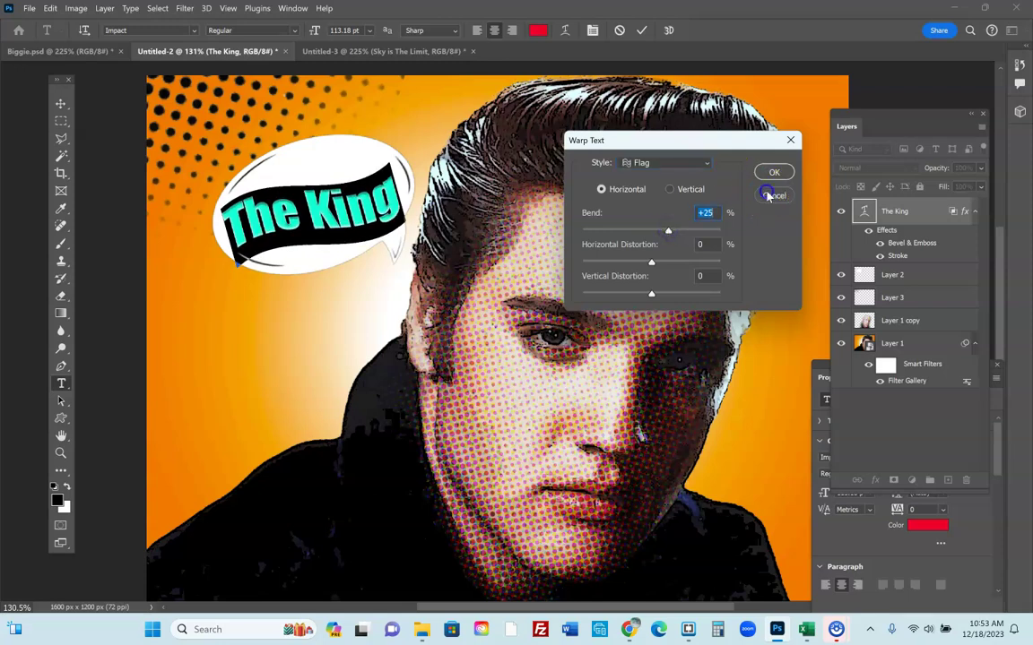
{"action": "left_click", "coordinate": [770, 196]}
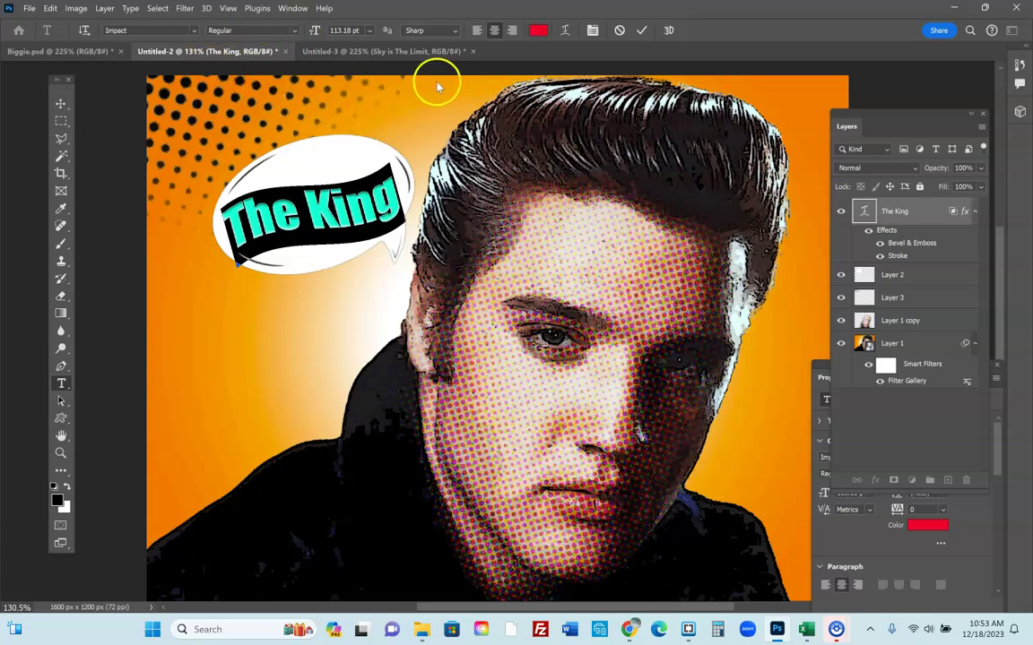
{"action": "left_click", "coordinate": [59, 52]}
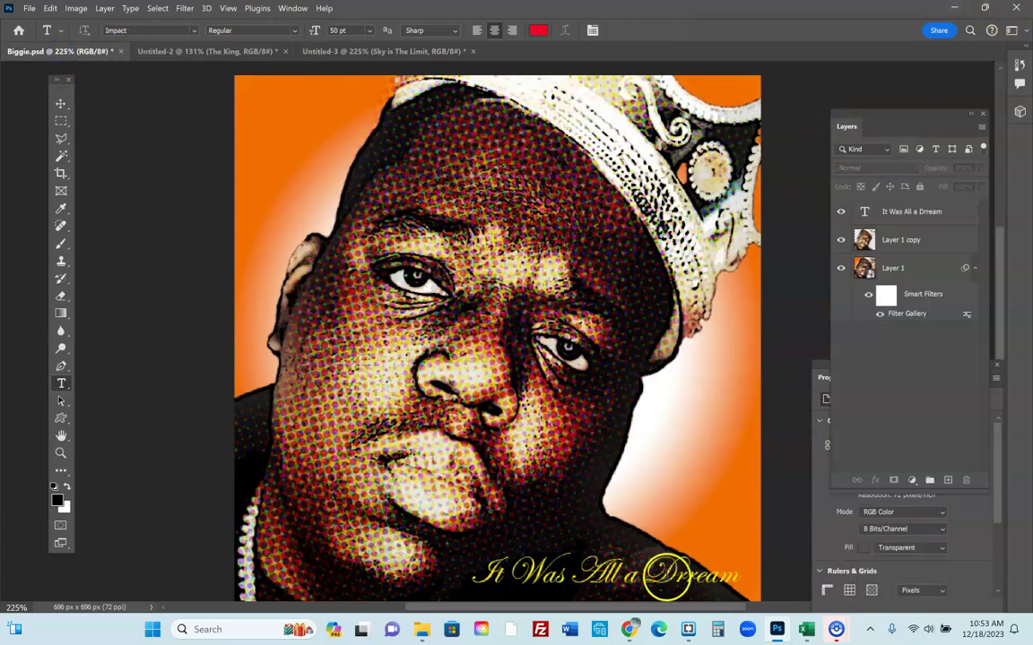
Switch to Chrome and copy the Catspit Productions black-to-white gradient dot image from the halftones search results
{"action": "left_click", "coordinate": [630, 633]}
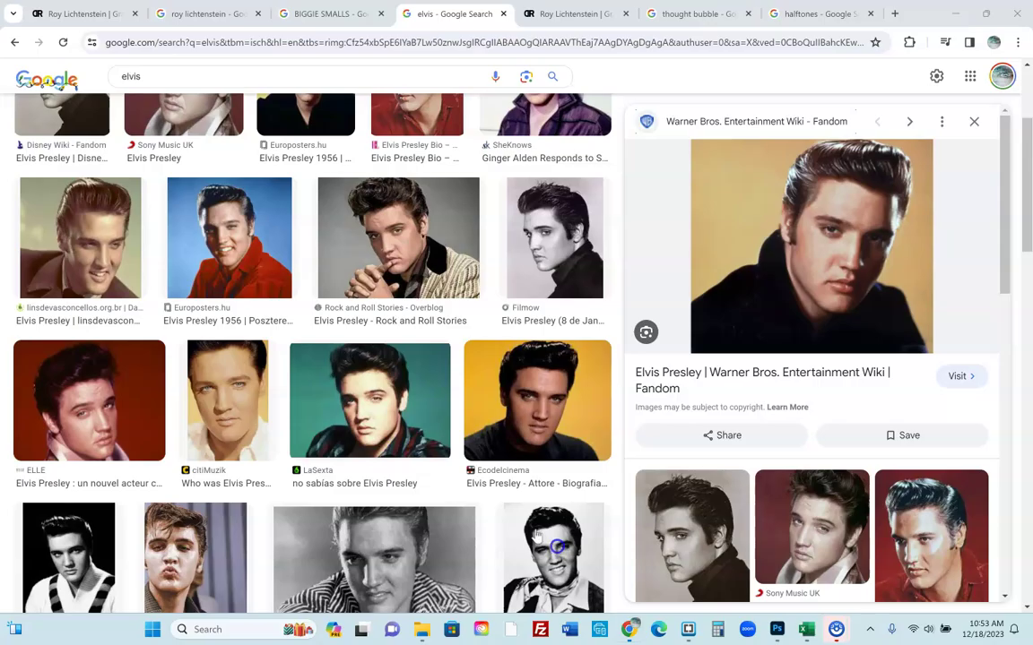
{"action": "left_click", "coordinate": [585, 13]}
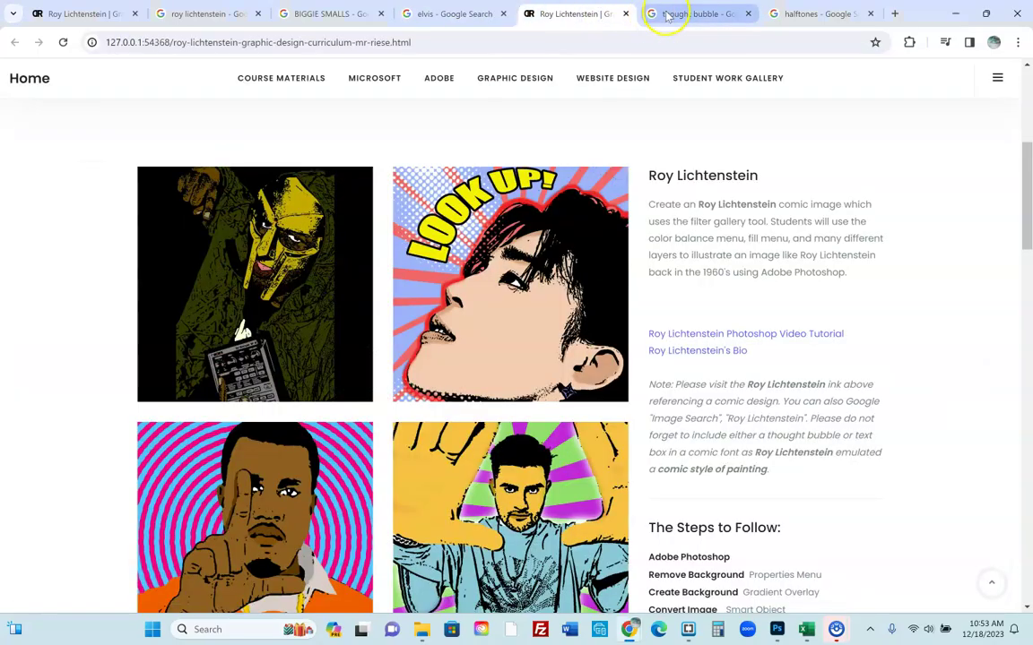
{"action": "left_click", "coordinate": [666, 13]}
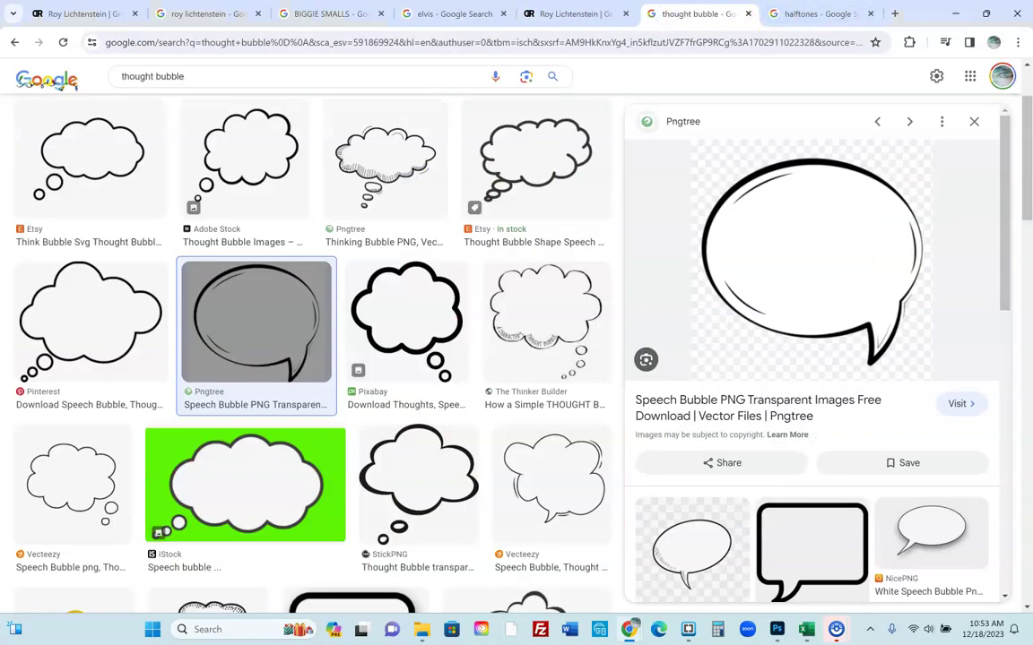
{"action": "left_click", "coordinate": [801, 18]}
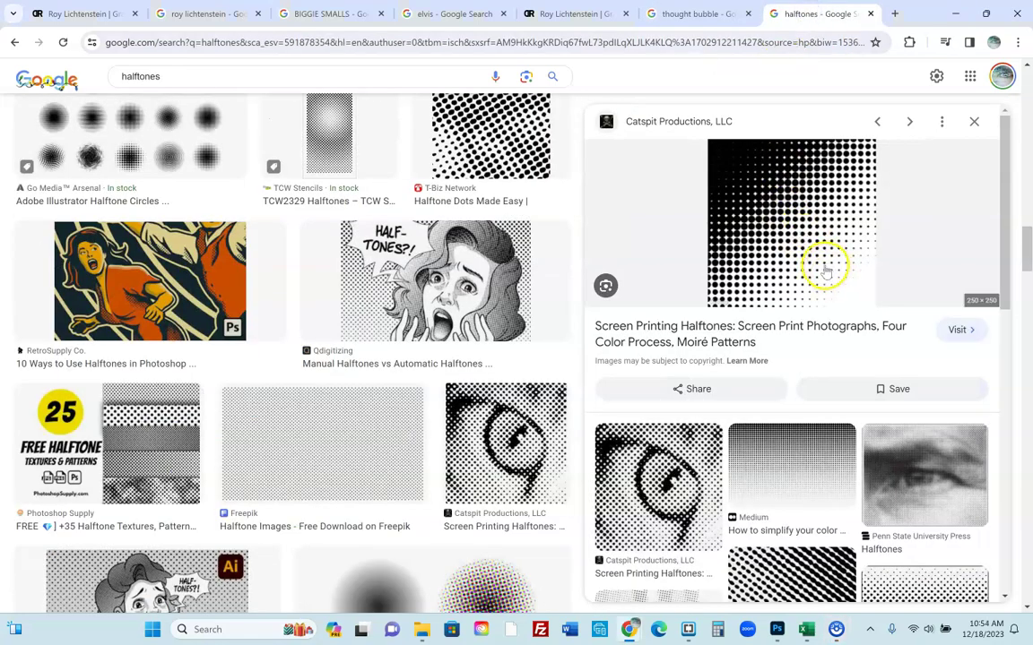
{"action": "right_click", "coordinate": [796, 248]}
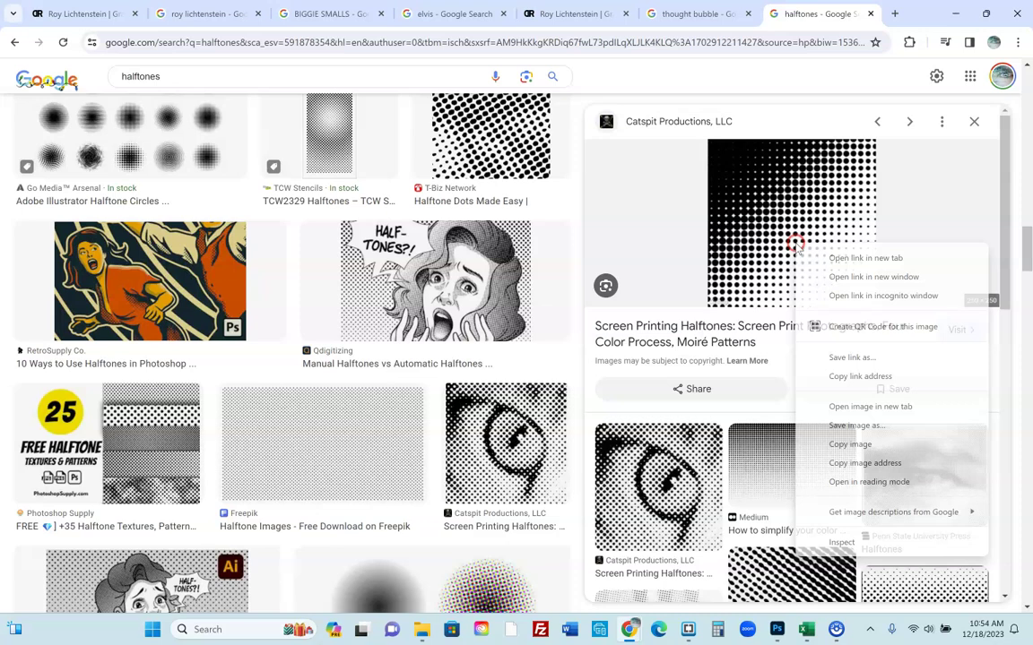
{"action": "left_click", "coordinate": [852, 446]}
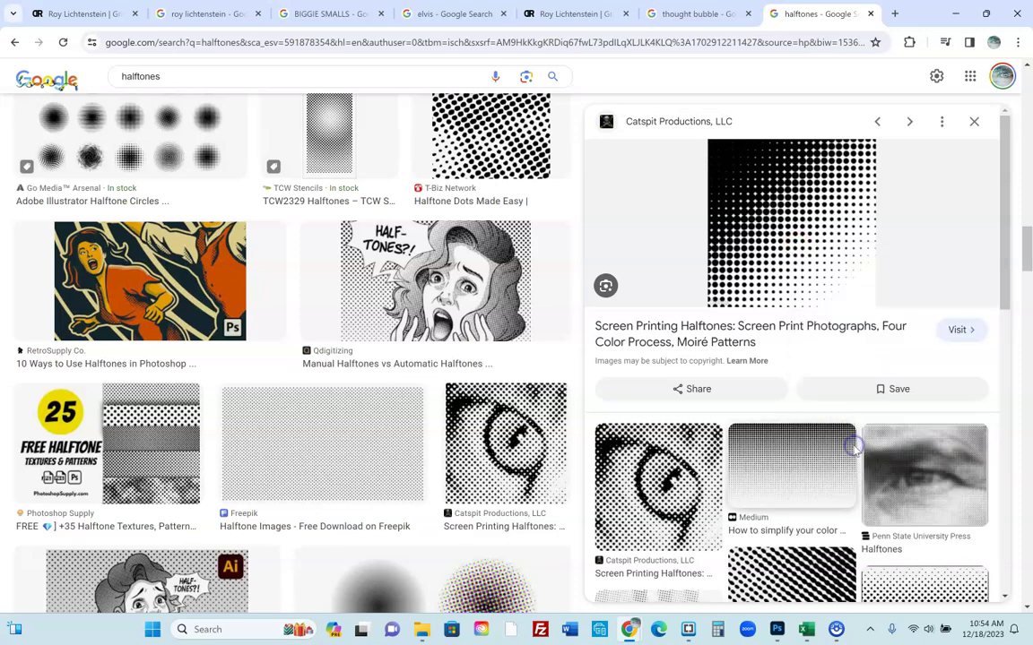
{"action": "right_click", "coordinate": [820, 247]}
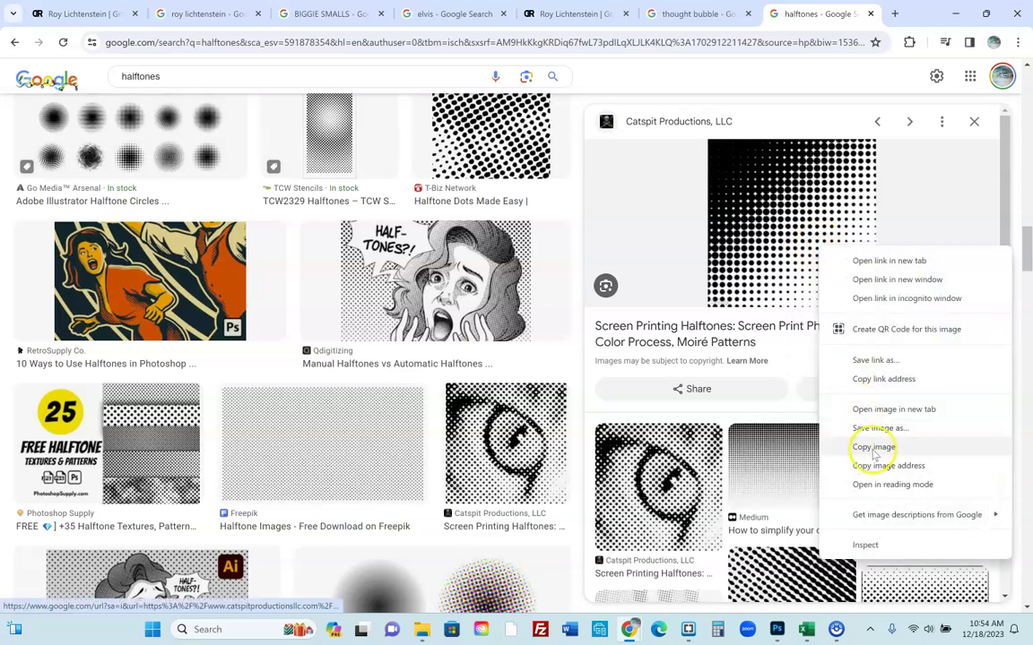
{"action": "left_click", "coordinate": [871, 447]}
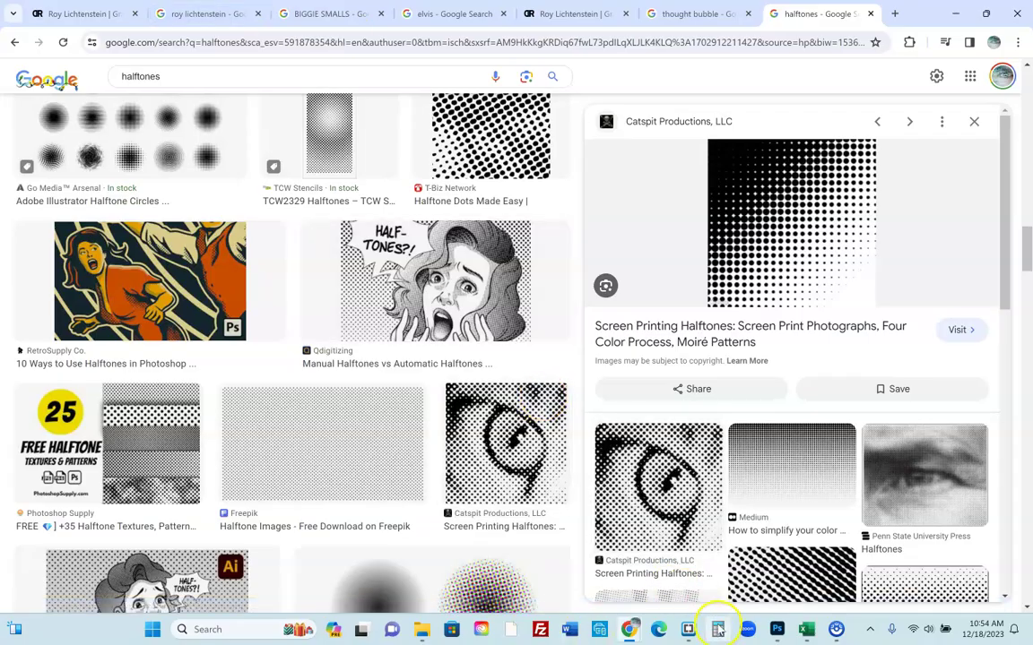
Return to Photoshop, hide Layer 3 in Untitled-2, and paste the copied halftone image above "The King"
{"action": "left_click", "coordinate": [773, 631]}
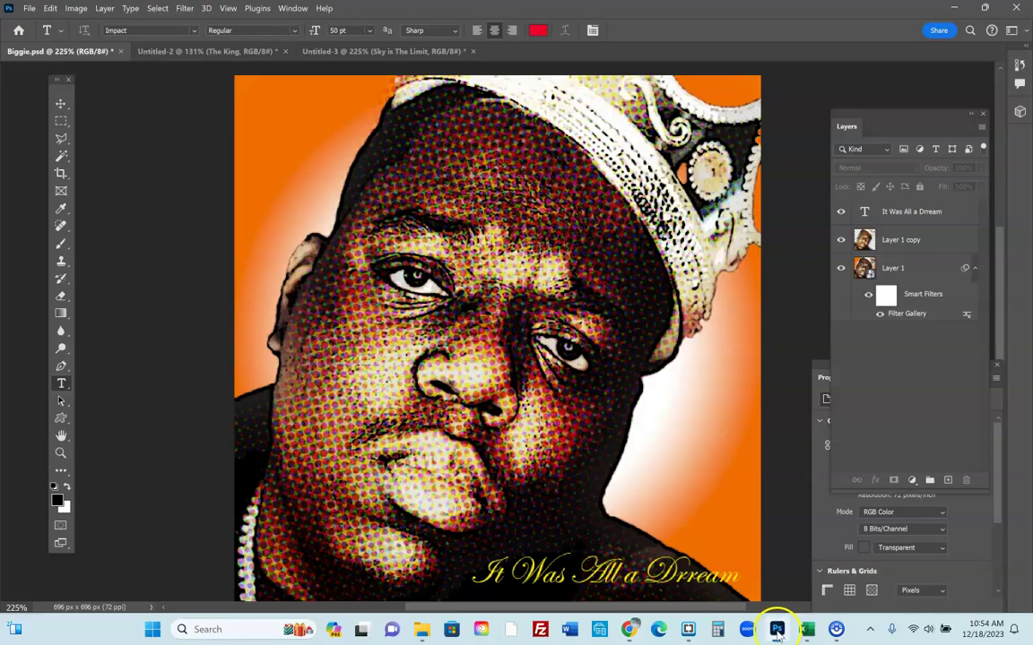
{"action": "left_click", "coordinate": [368, 51]}
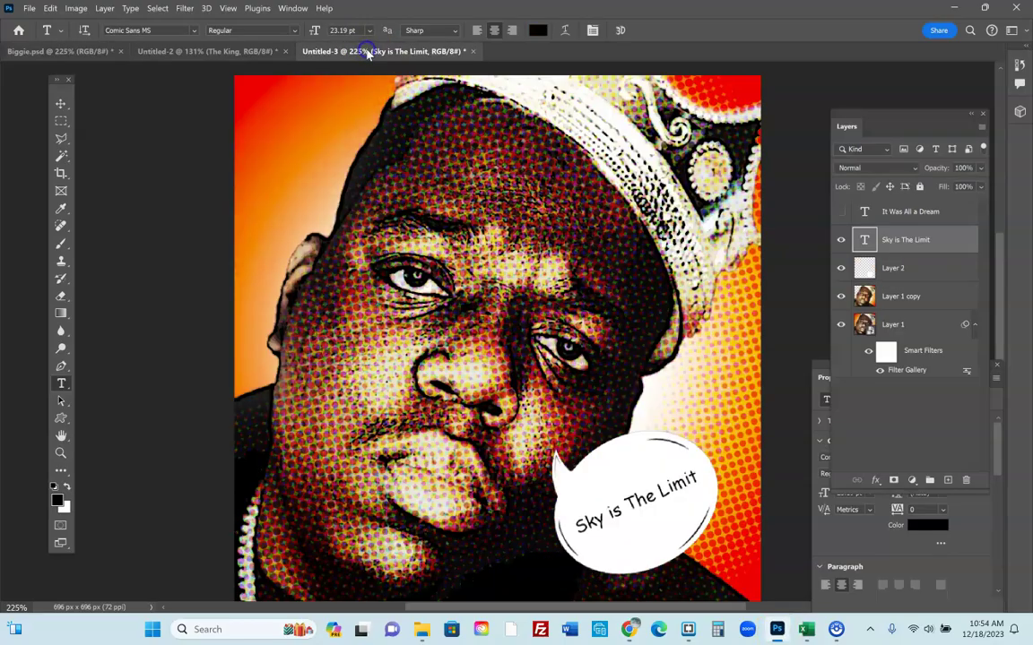
{"action": "left_click", "coordinate": [226, 51]}
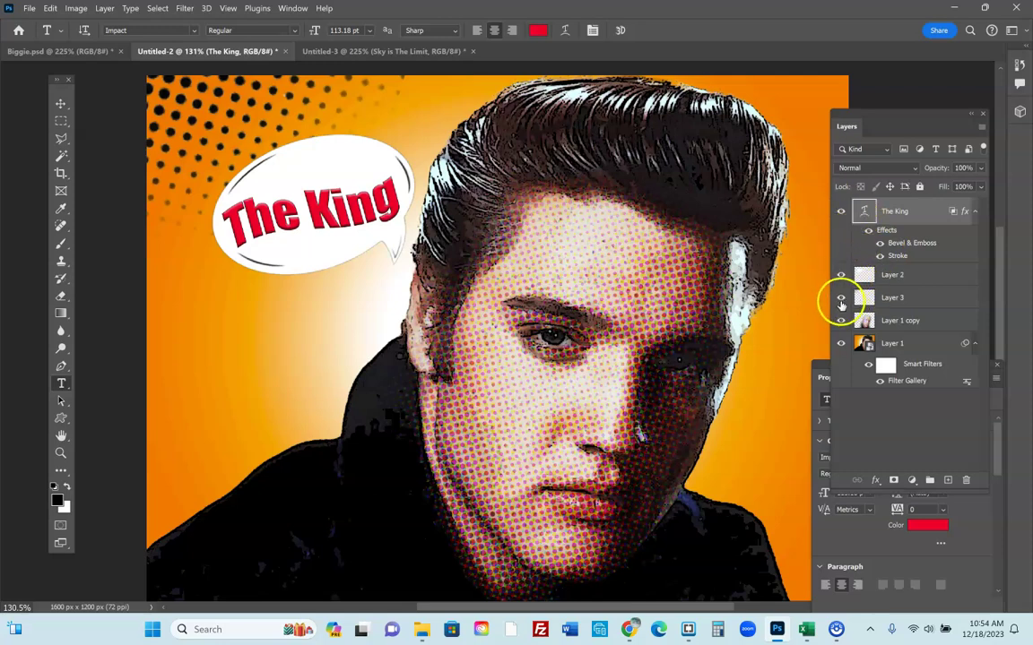
{"action": "left_click", "coordinate": [841, 300]}
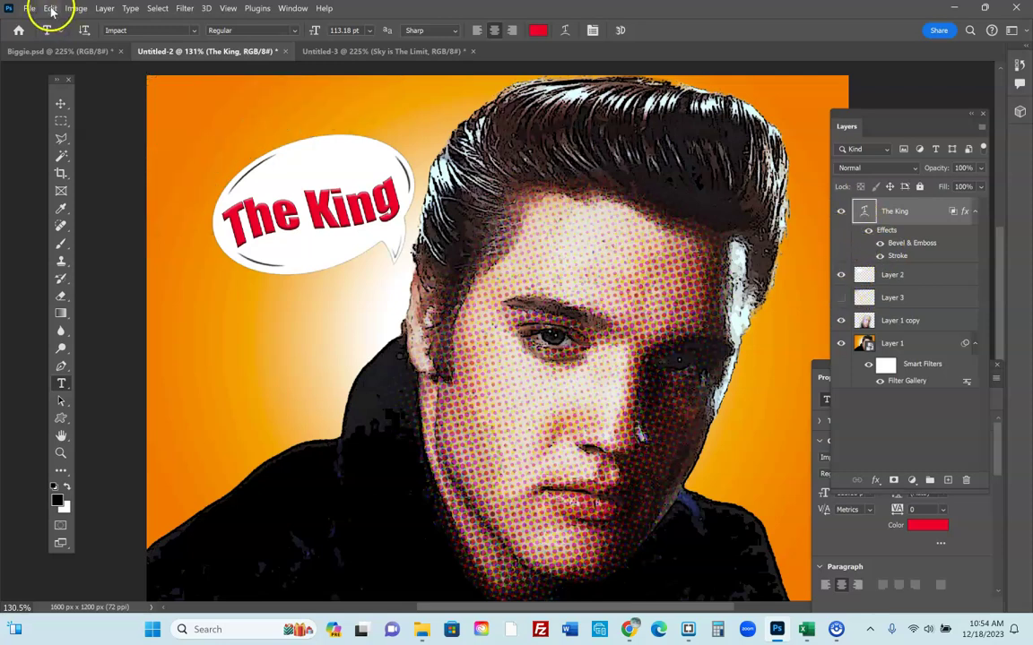
{"action": "left_click", "coordinate": [50, 9]}
{"action": "left_click", "coordinate": [66, 122]}
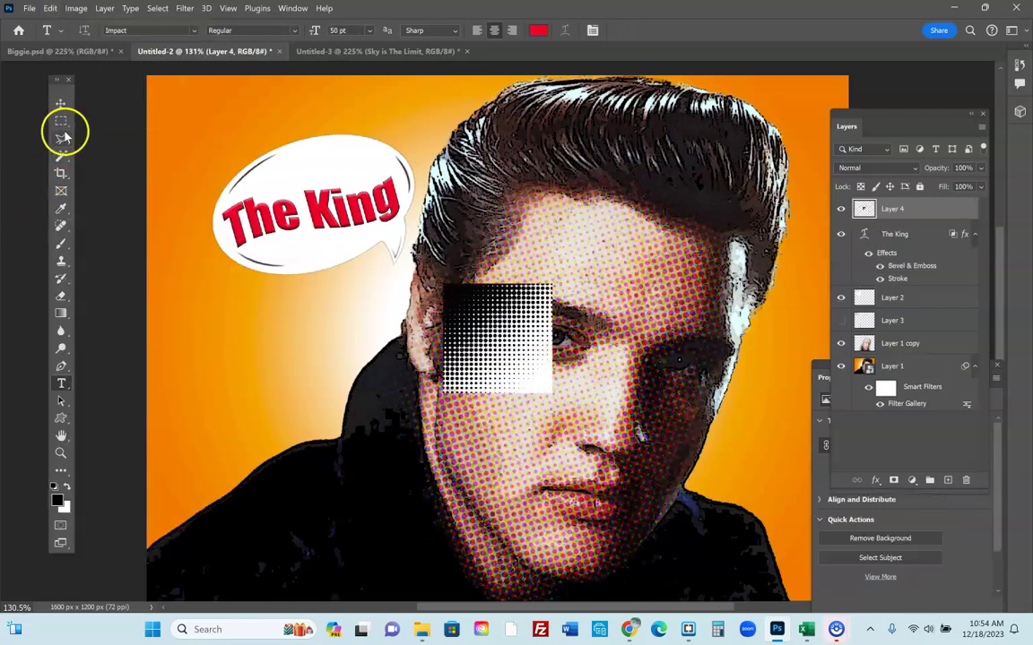
Remove the white background of the pasted halftone with the Magic Wand and clear the selection
{"action": "left_click", "coordinate": [61, 157]}
{"action": "mouse_move", "coordinate": [61, 157]}
{"action": "left_mouse_down"}
{"action": "mouse_move", "coordinate": [120, 168]}
{"action": "mouse_move", "coordinate": [134, 186]}
{"action": "left_mouse_up"}
{"action": "left_click", "coordinate": [528, 391]}
{"action": "key", "text": "Delete"}
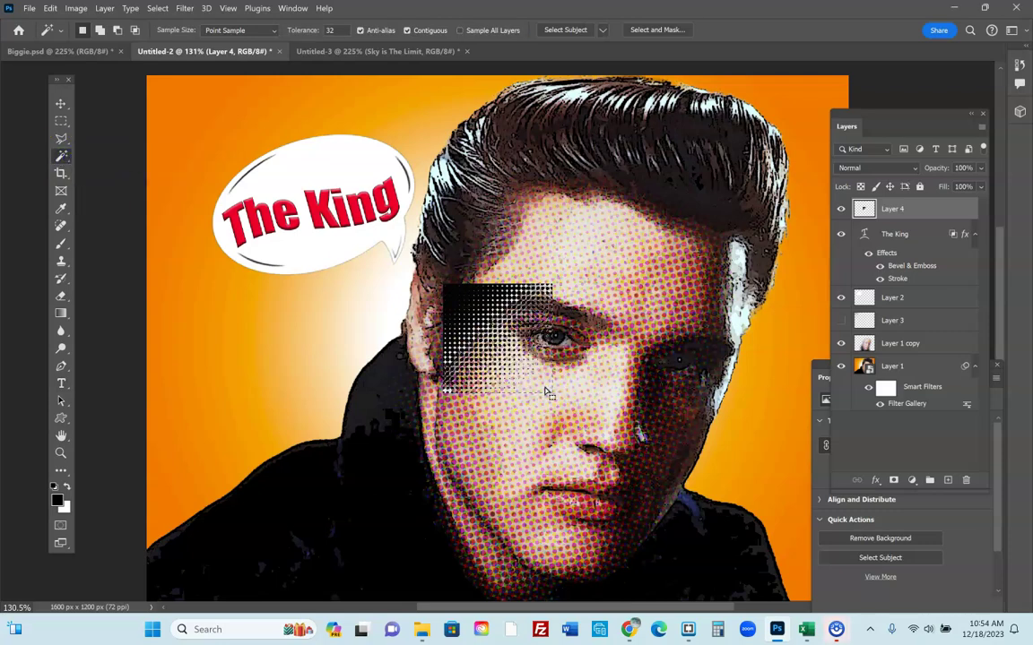
{"action": "key", "text": "ctrl+d"}
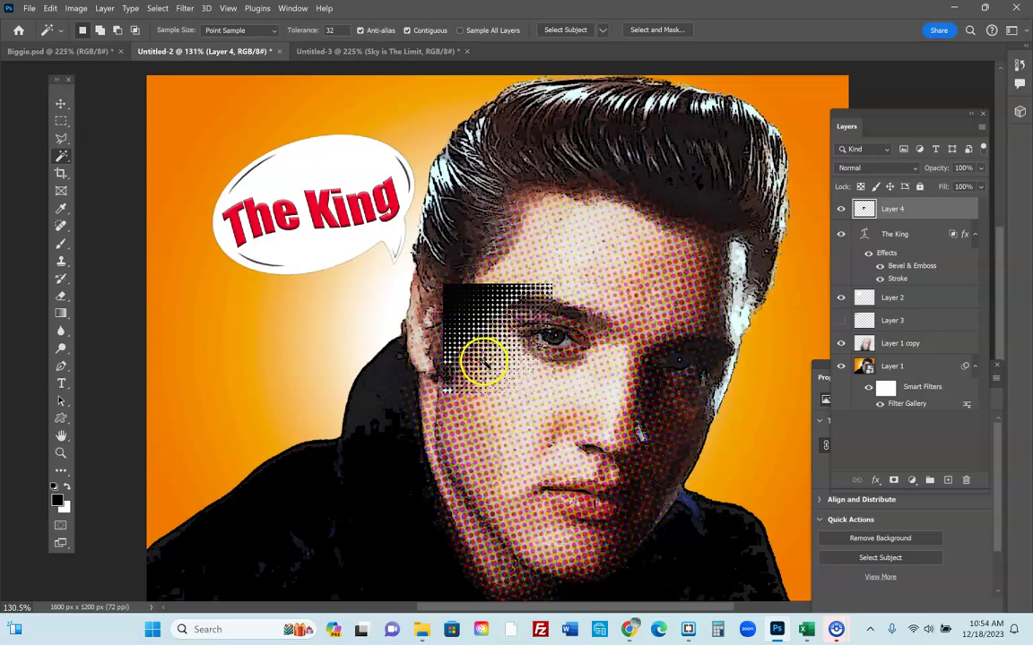
Scale the halftone dots to about 157% and place them in the upper-left corner of the artwork
{"action": "key", "text": "ctrl+t"}
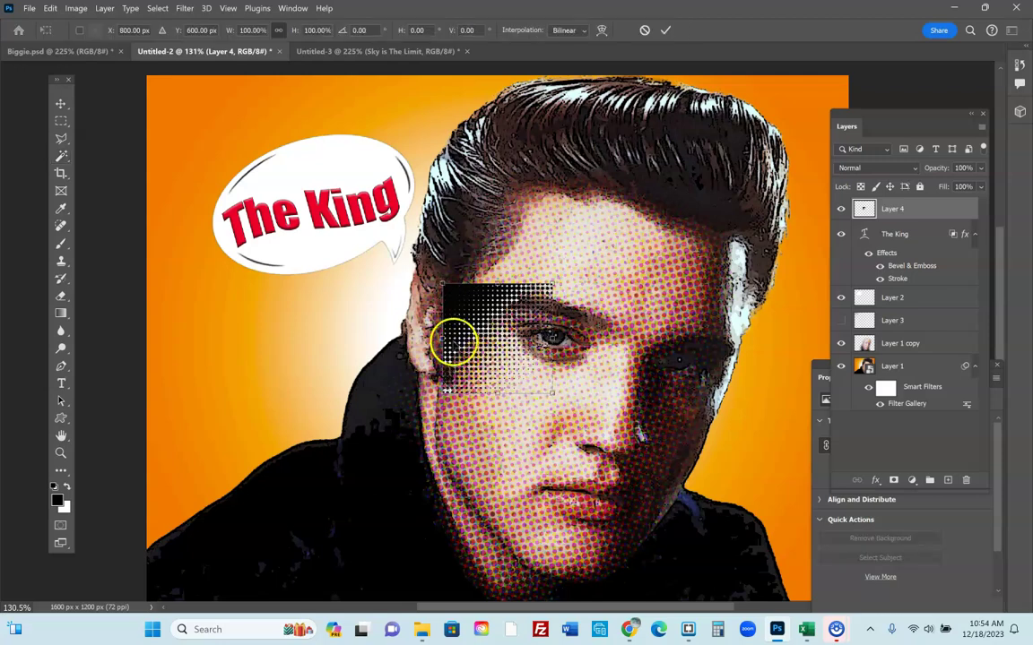
{"action": "left_click_drag", "start_coordinate": [445, 285], "coordinate": [381, 223]}
{"action": "left_click_drag", "start_coordinate": [445, 271], "coordinate": [127, 77]}
{"action": "left_click_drag", "start_coordinate": [204, 117], "coordinate": [172, 104]}
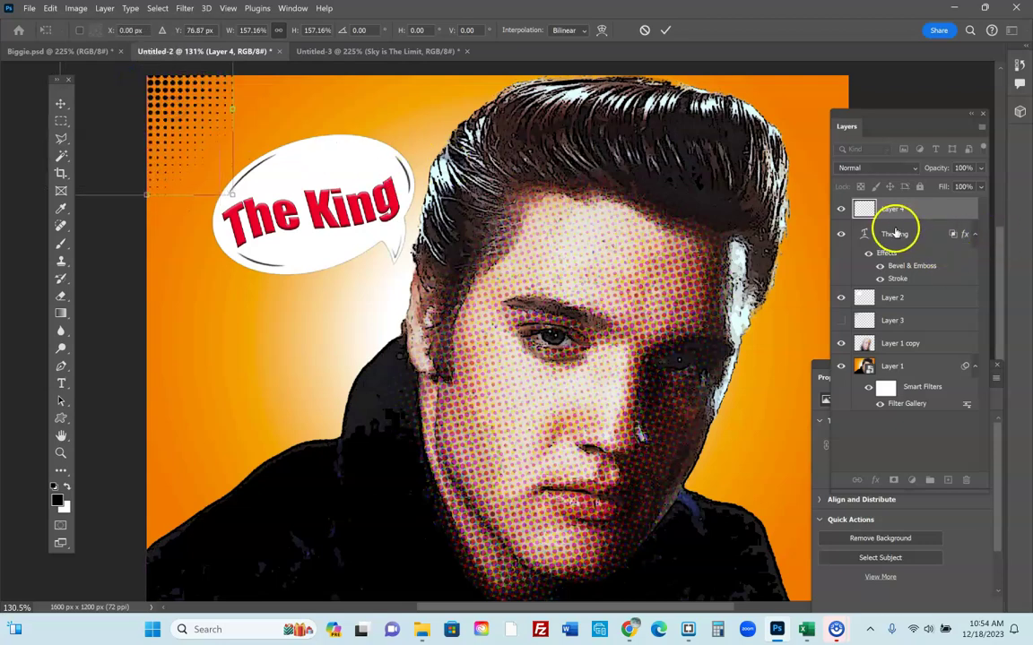
{"action": "left_click", "coordinate": [61, 107]}
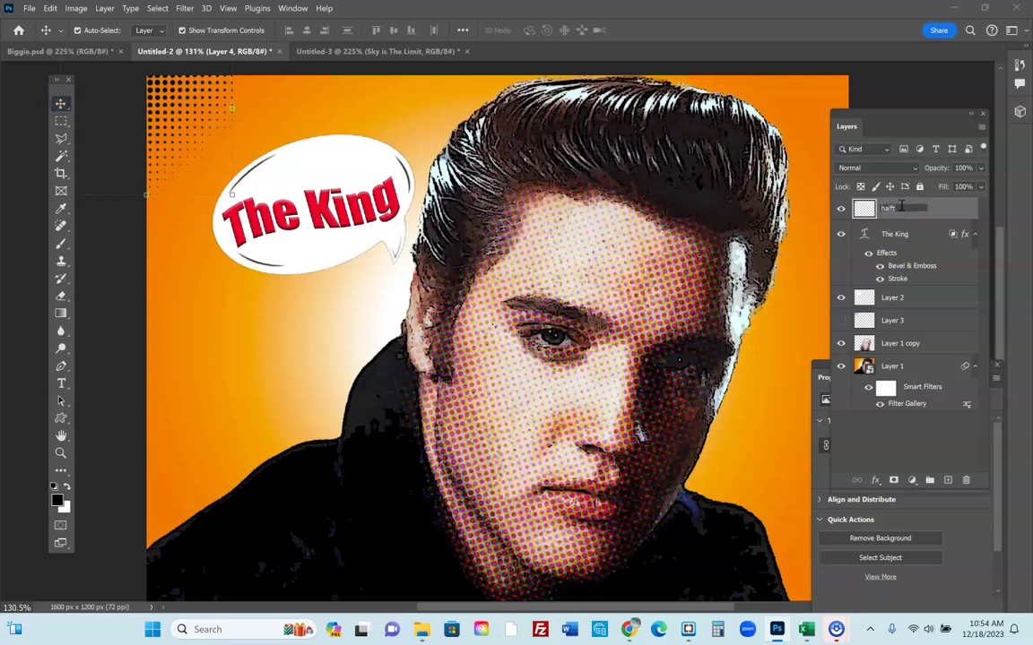
Rename Layer 4 as "halftones" and move it directly below Layer 2 so the speech bubble covers the dots
{"action": "left_click", "coordinate": [922, 208]}
{"action": "type", "text": "halftones"}
{"action": "key", "text": "Return"}
{"action": "left_click_drag", "start_coordinate": [922, 208], "coordinate": [901, 304]}
Enlarge the halftones layer to about 142% and remove leftover white gaps between its corner dots with the Magic Wand
{"action": "left_click_drag", "start_coordinate": [230, 191], "coordinate": [301, 268]}
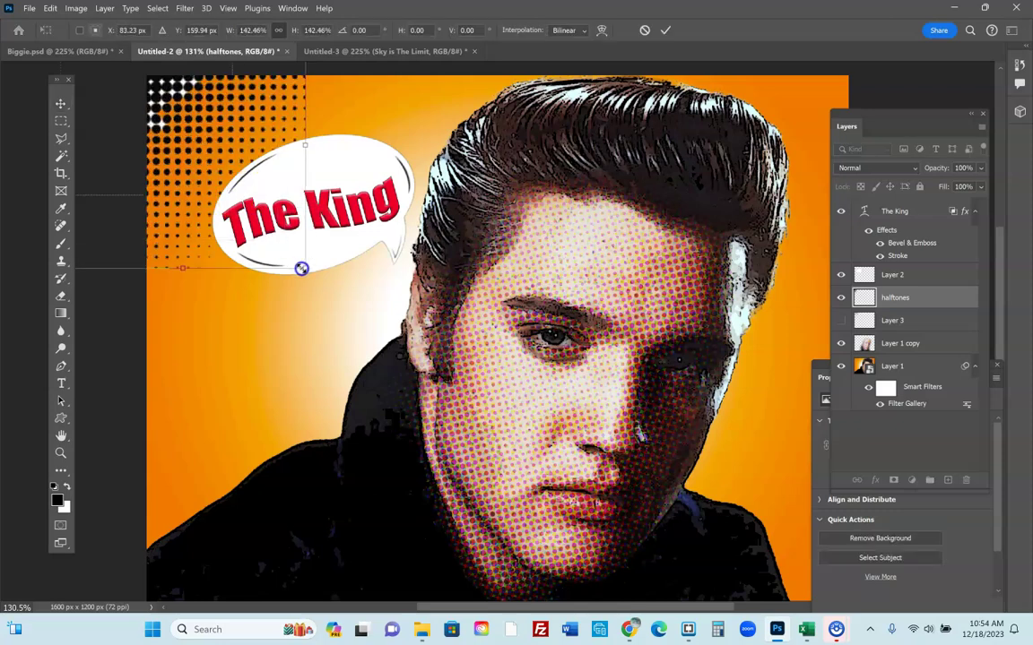
{"action": "left_click", "coordinate": [63, 157]}
{"action": "left_click", "coordinate": [127, 170]}
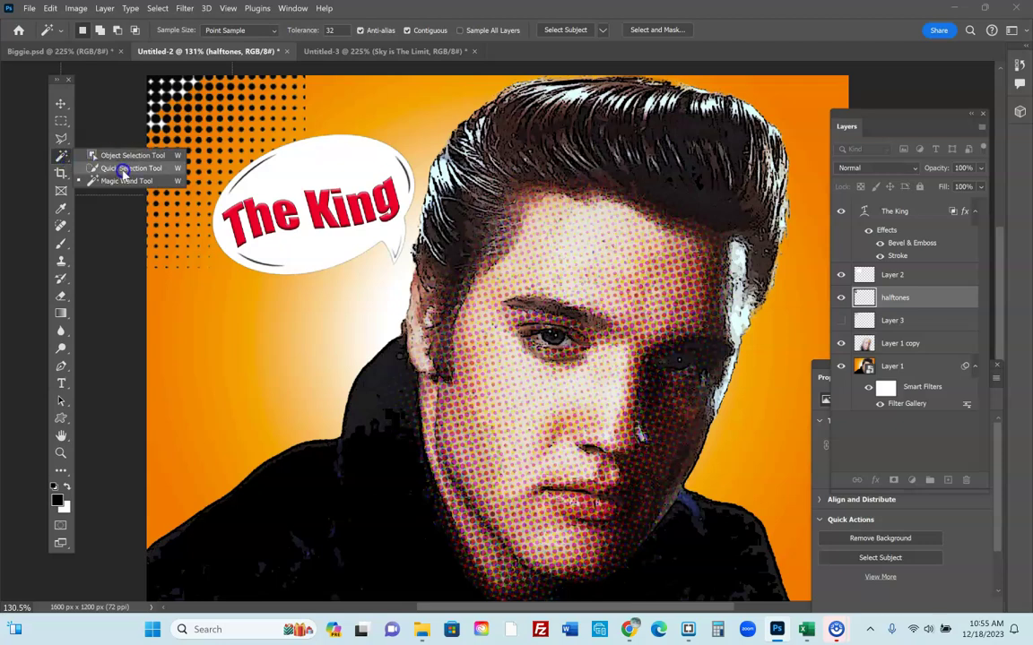
{"action": "left_click", "coordinate": [124, 181]}
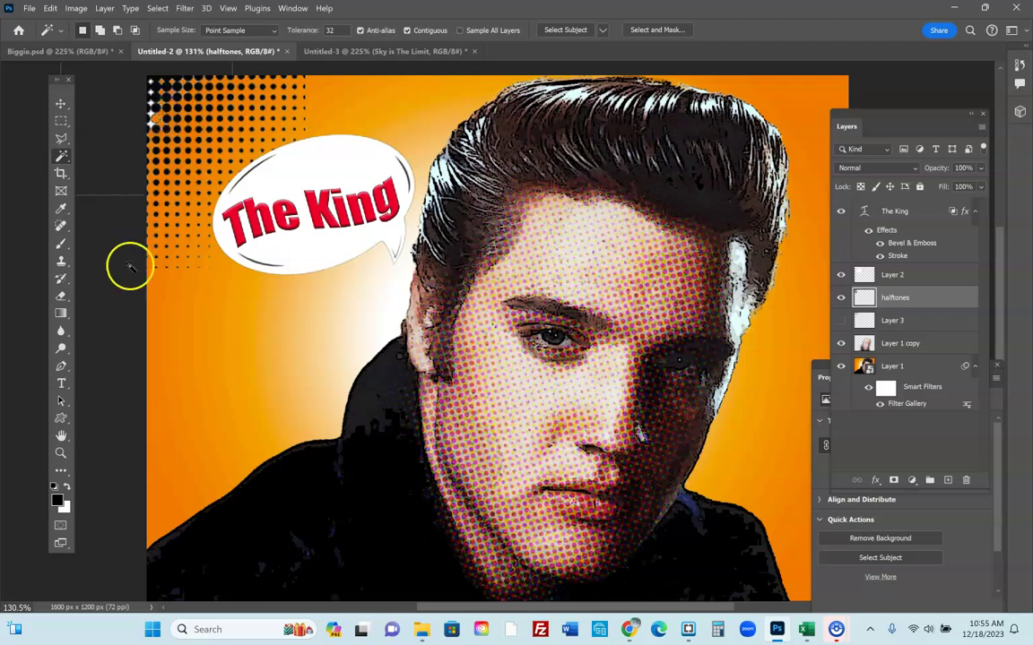
{"action": "scroll", "coordinate": [130, 266], "scroll_direction": "up", "scroll_amount": 1}
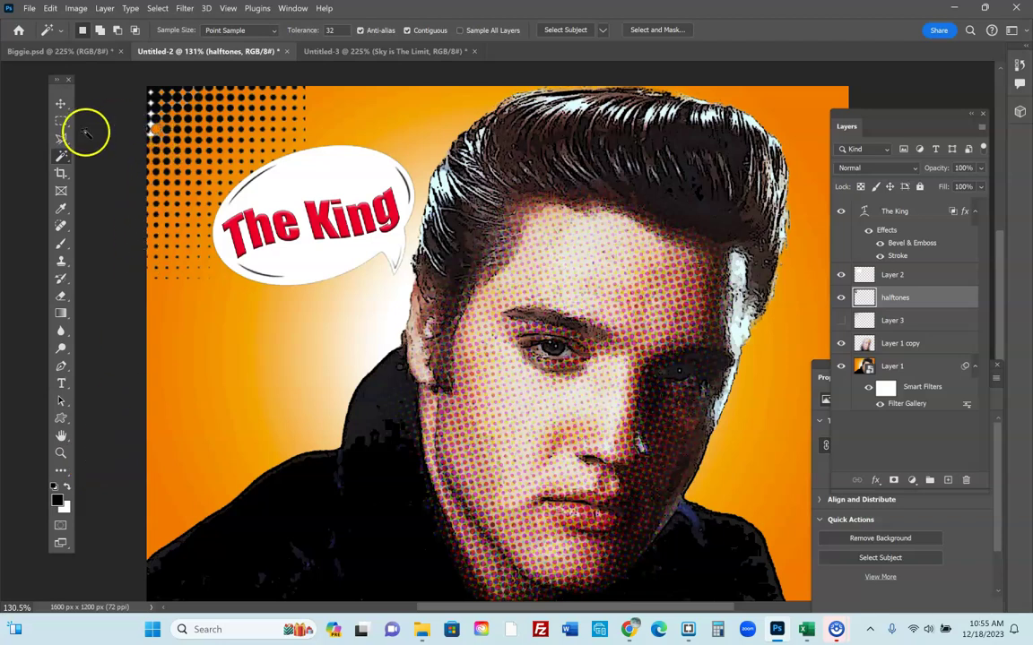
{"action": "key", "text": "ctrl+t"}
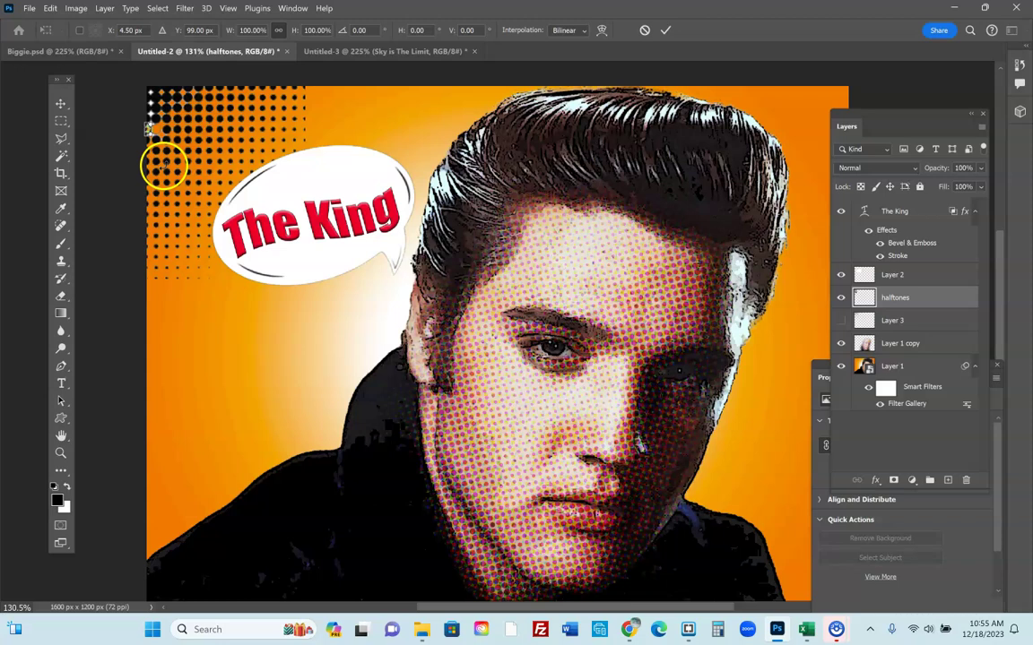
{"action": "left_click", "coordinate": [61, 106]}
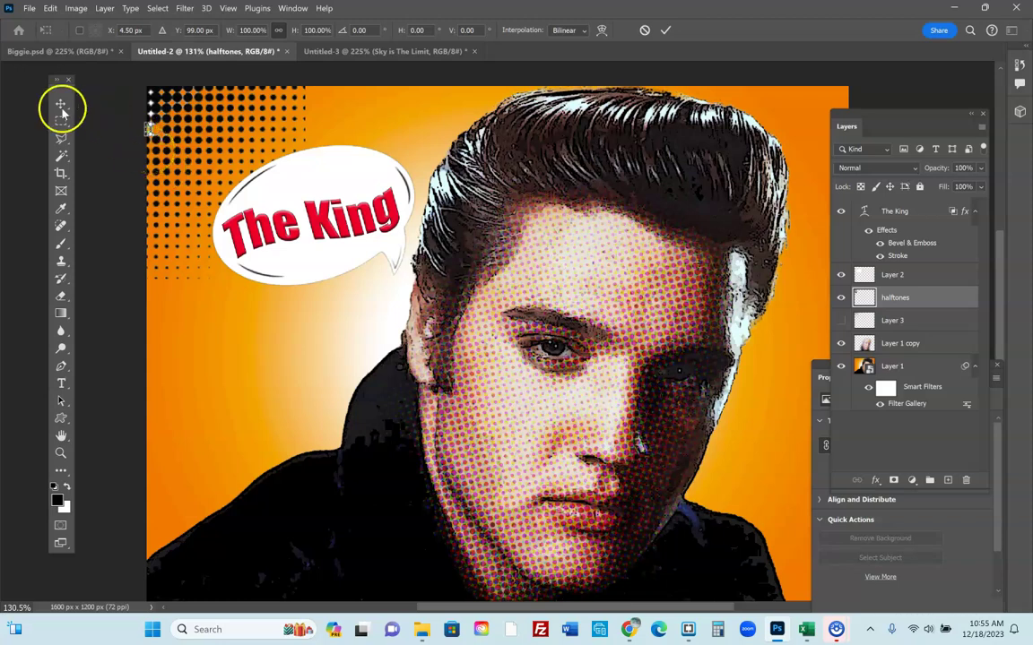
{"action": "left_click_drag", "start_coordinate": [164, 131], "coordinate": [151, 131]}
{"action": "left_click", "coordinate": [107, 130]}
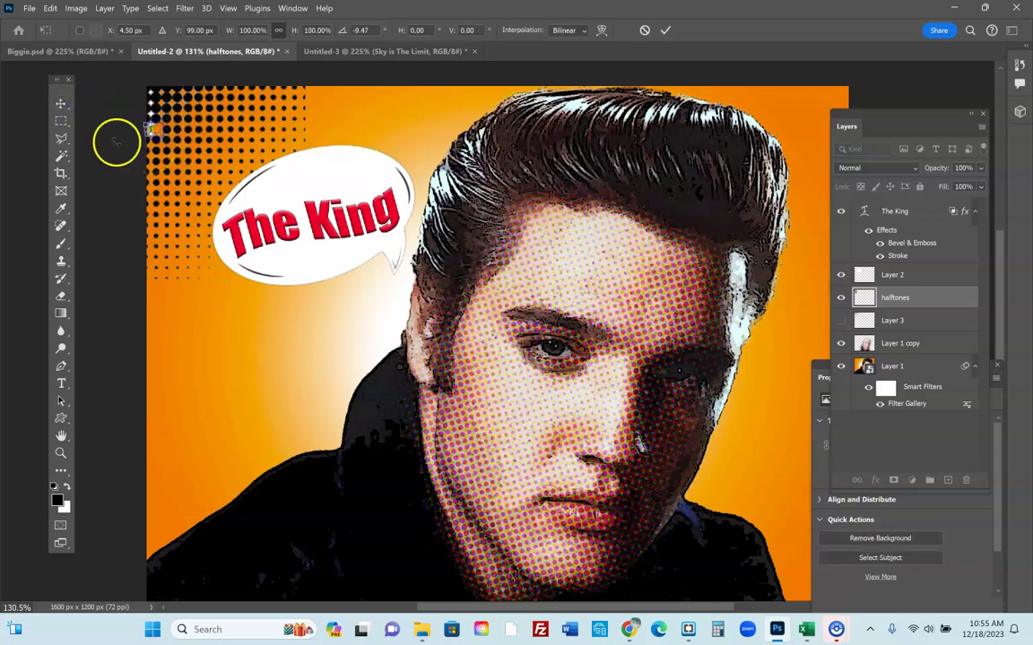
{"action": "left_click", "coordinate": [121, 117]}
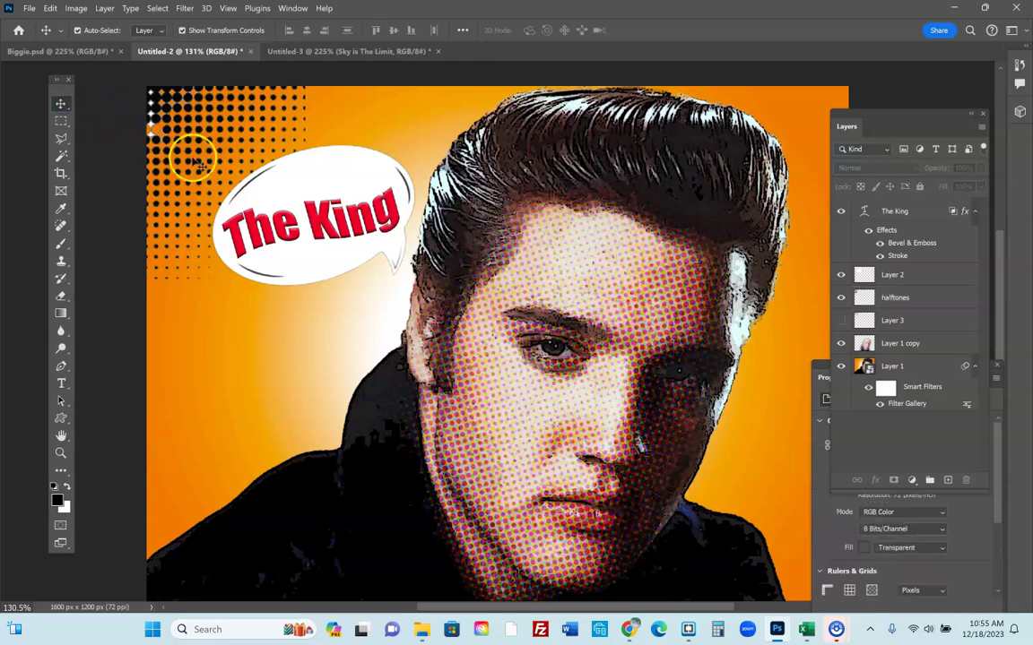
Shift the halftones layer up and left so its densest corner lies outside the canvas
{"action": "left_click", "coordinate": [172, 86]}
{"action": "left_click_drag", "start_coordinate": [194, 138], "coordinate": [151, 103]}
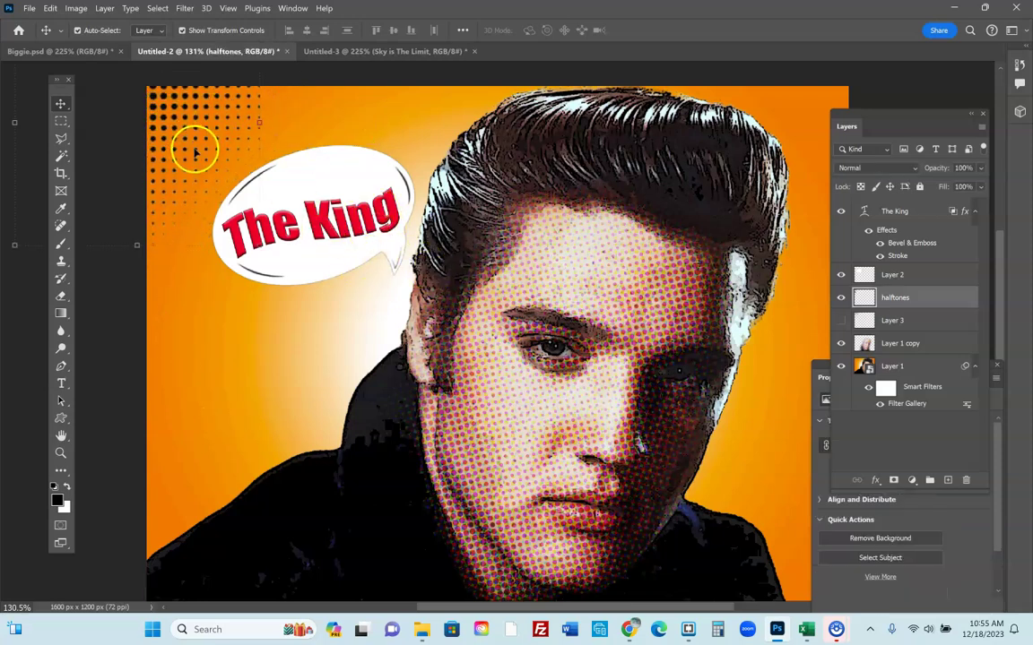
Look over Biggie.psd, and in Untitled-3 hide "Sky is The Limit" and Layer 2 and show the "It Was All a Dream" caption
{"action": "left_click", "coordinate": [86, 51]}
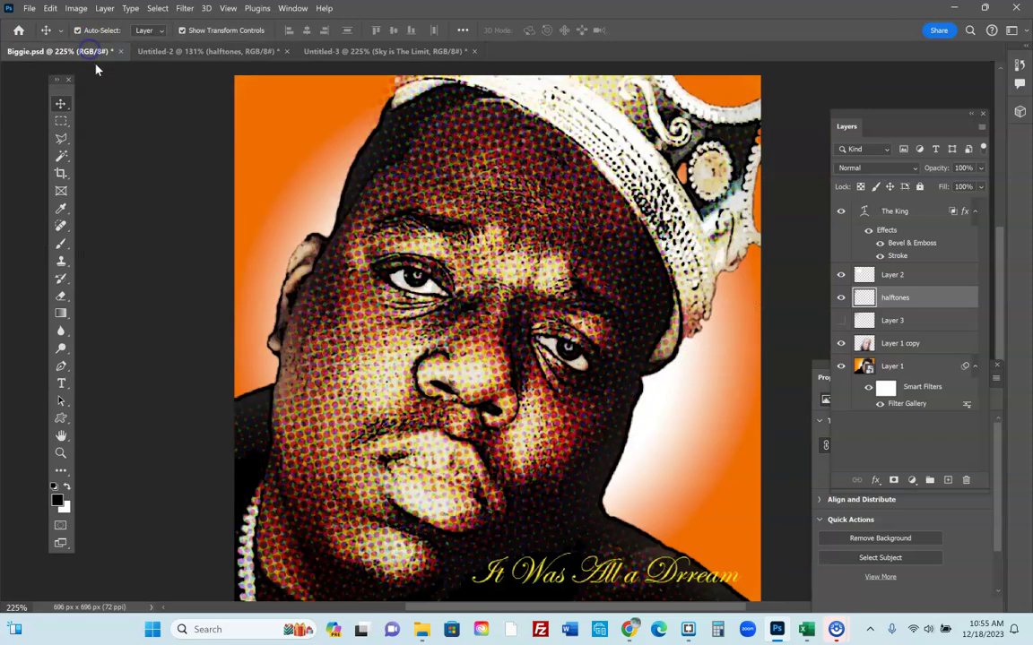
{"action": "scroll", "coordinate": [524, 503], "scroll_direction": "down", "scroll_amount": 1}
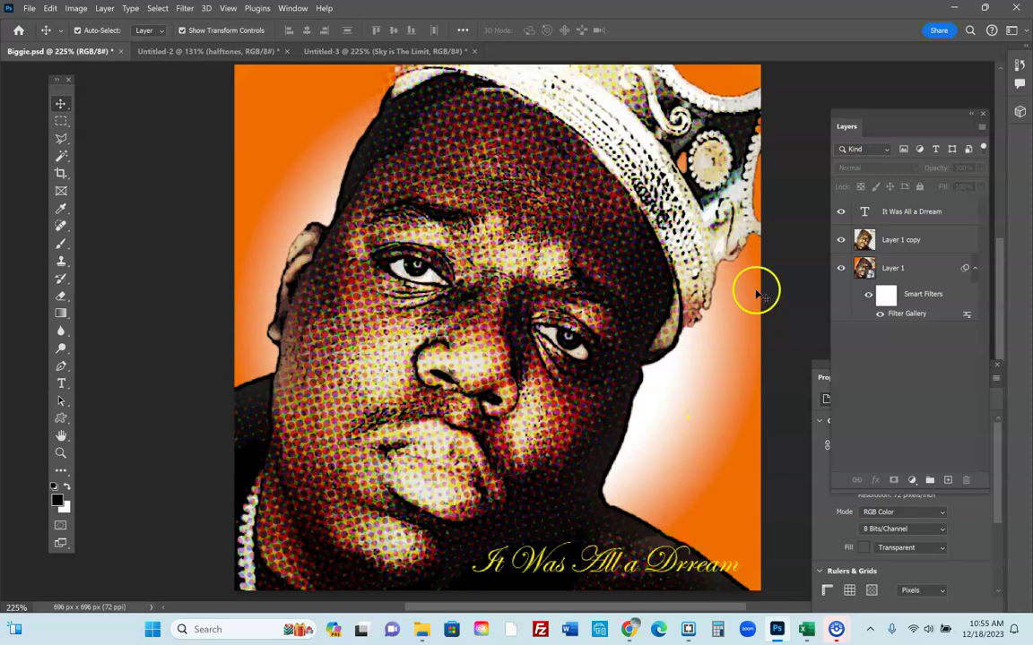
{"action": "left_click", "coordinate": [356, 52]}
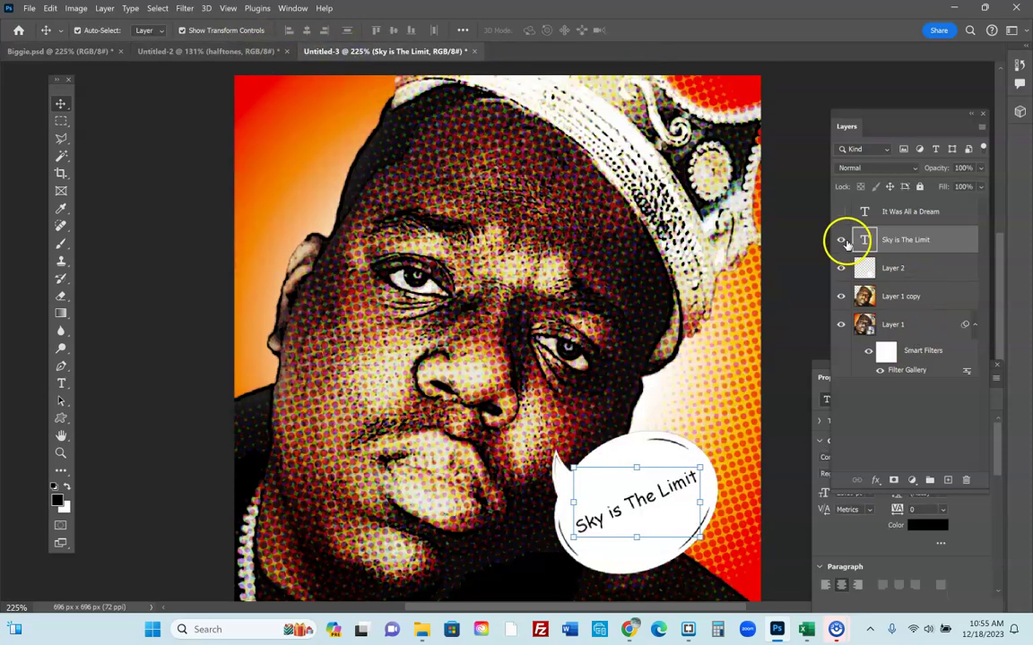
{"action": "left_click", "coordinate": [842, 240]}
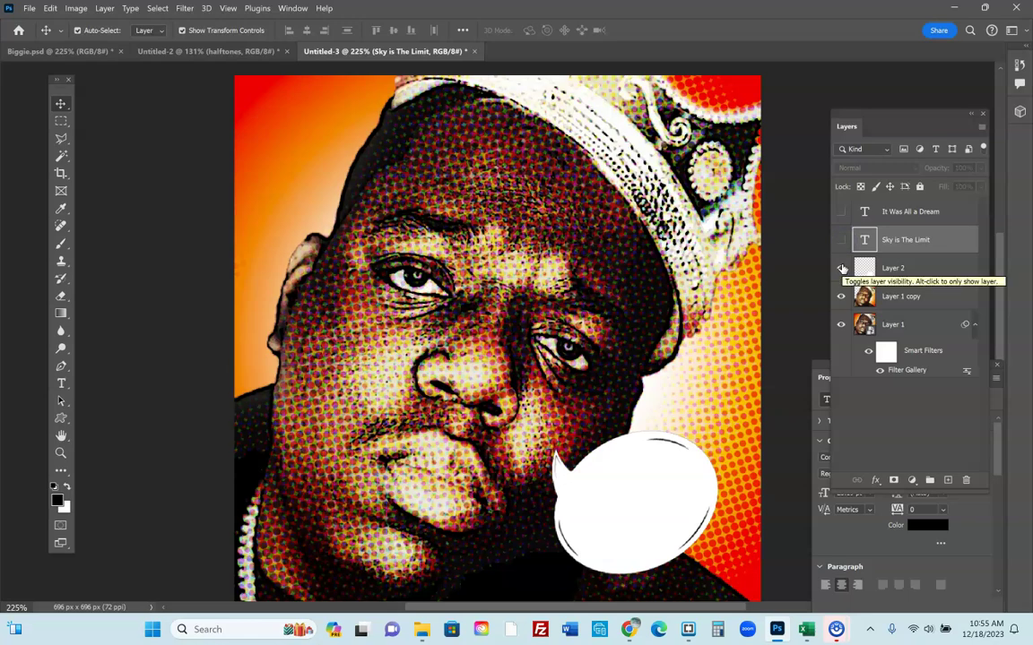
{"action": "left_click", "coordinate": [842, 268]}
{"action": "left_click", "coordinate": [842, 213]}
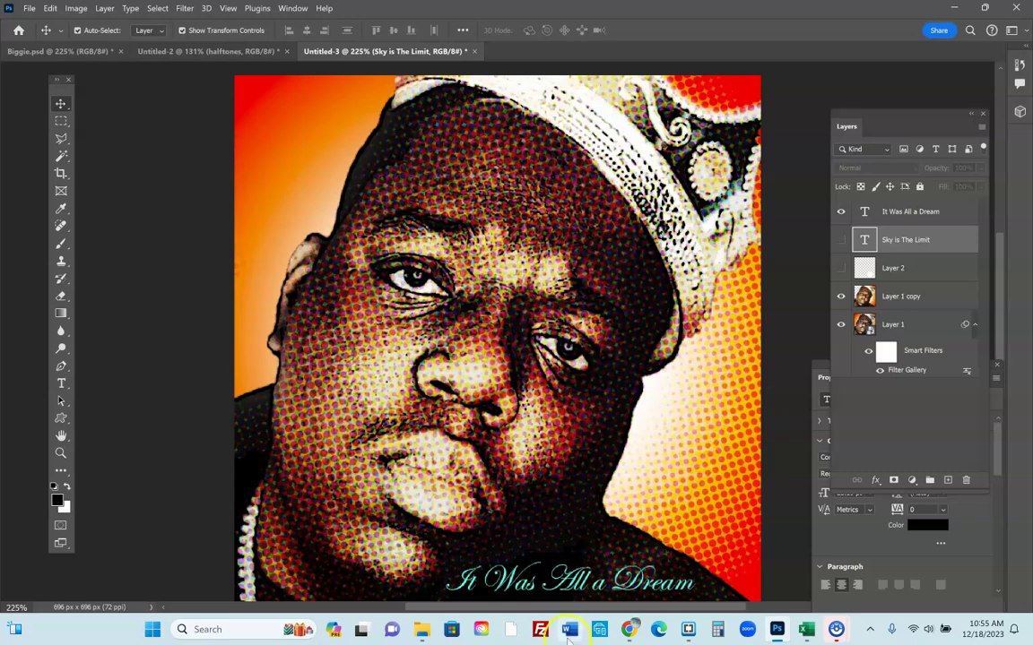
Switch to Chrome, browse the Roy Lichtenstein image results, and preview NPR's "Ohhh... Alright..." comic portrait
{"action": "mouse_move", "coordinate": [631, 633]}
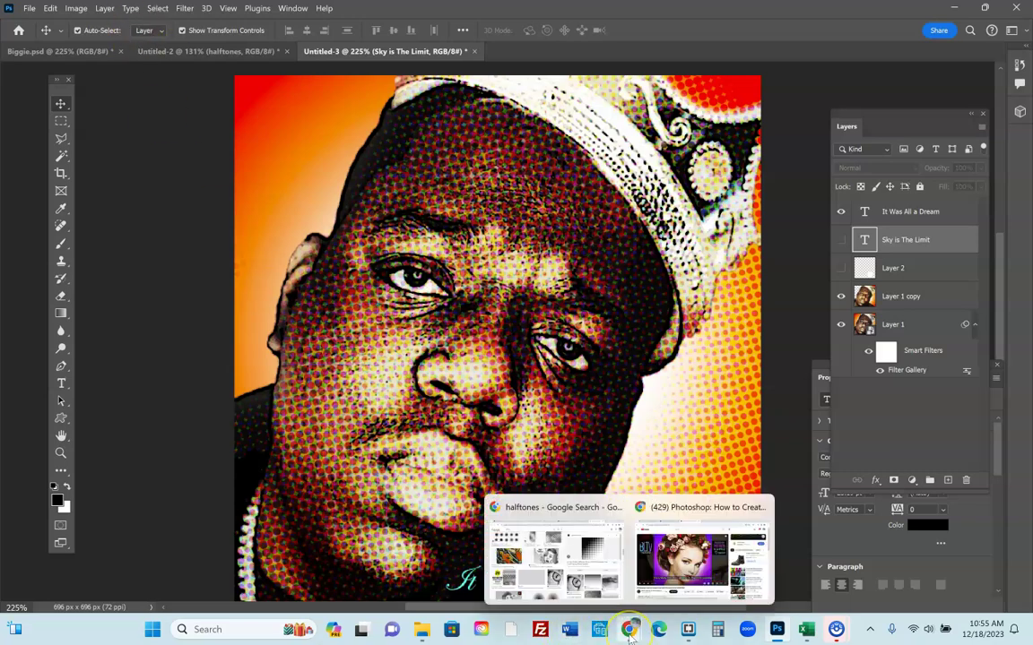
{"action": "left_click", "coordinate": [602, 587]}
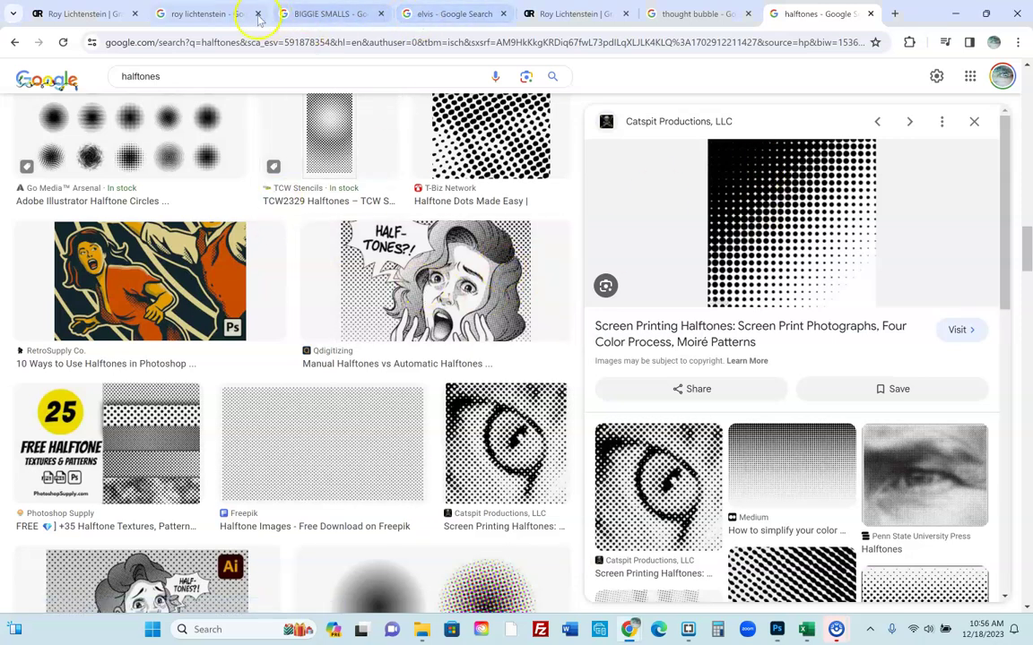
{"action": "left_click", "coordinate": [199, 14]}
{"action": "scroll", "coordinate": [415, 350], "scroll_direction": "up", "scroll_amount": 3}
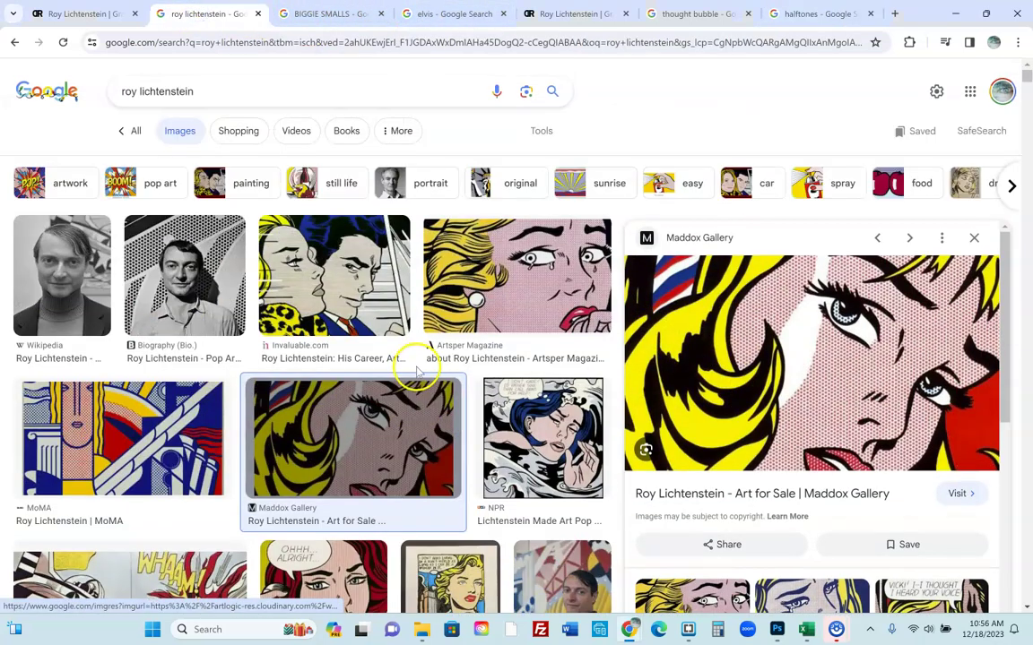
{"action": "scroll", "coordinate": [426, 363], "scroll_direction": "down", "scroll_amount": 3}
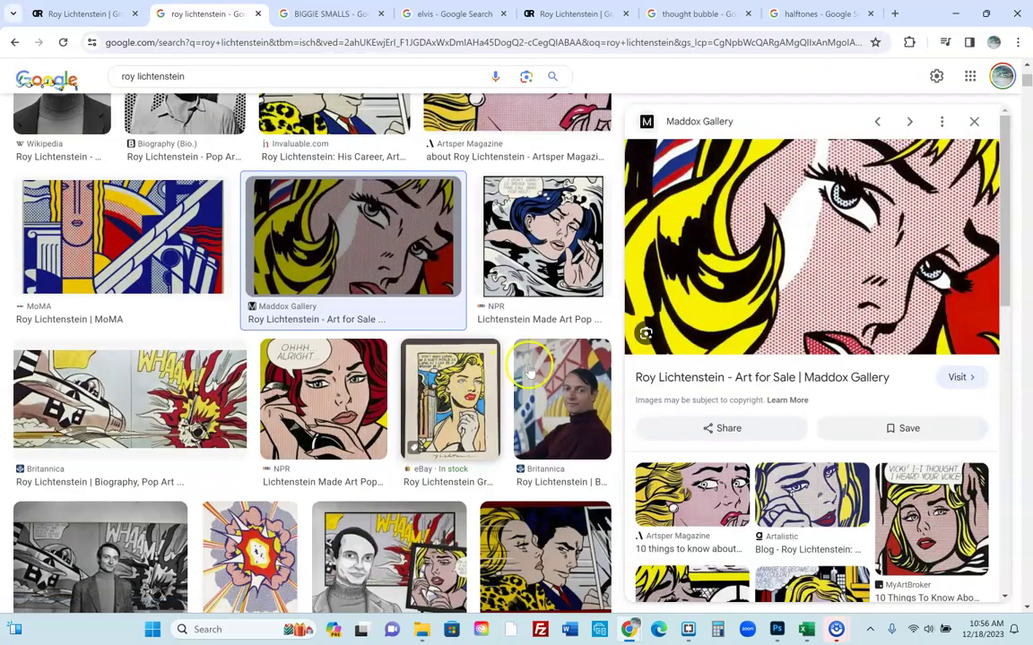
{"action": "scroll", "coordinate": [597, 422], "scroll_direction": "down", "scroll_amount": 3}
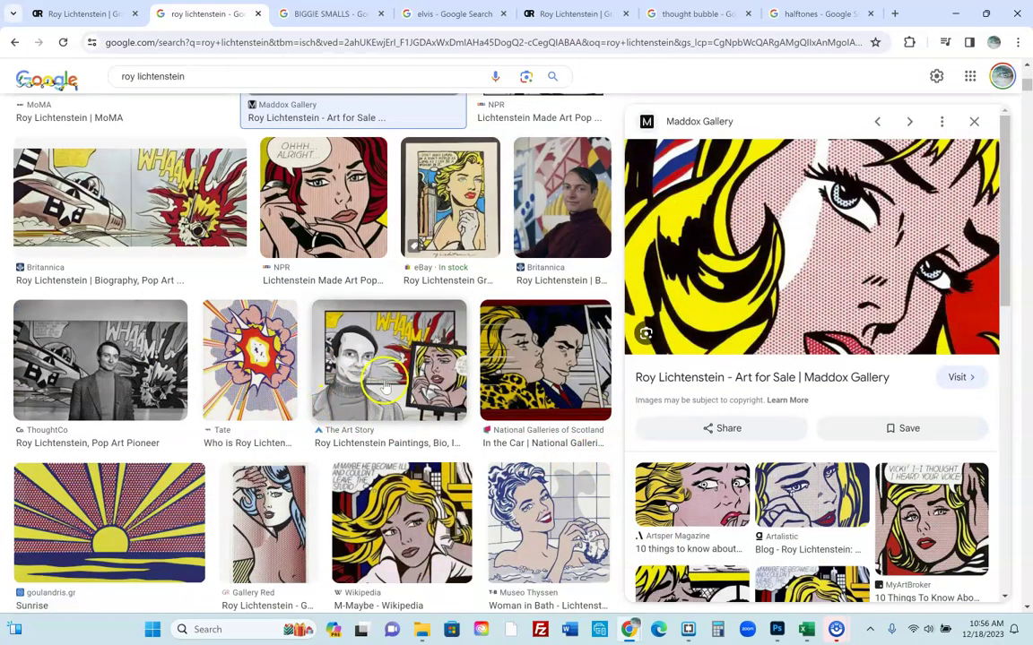
{"action": "left_click", "coordinate": [313, 184]}
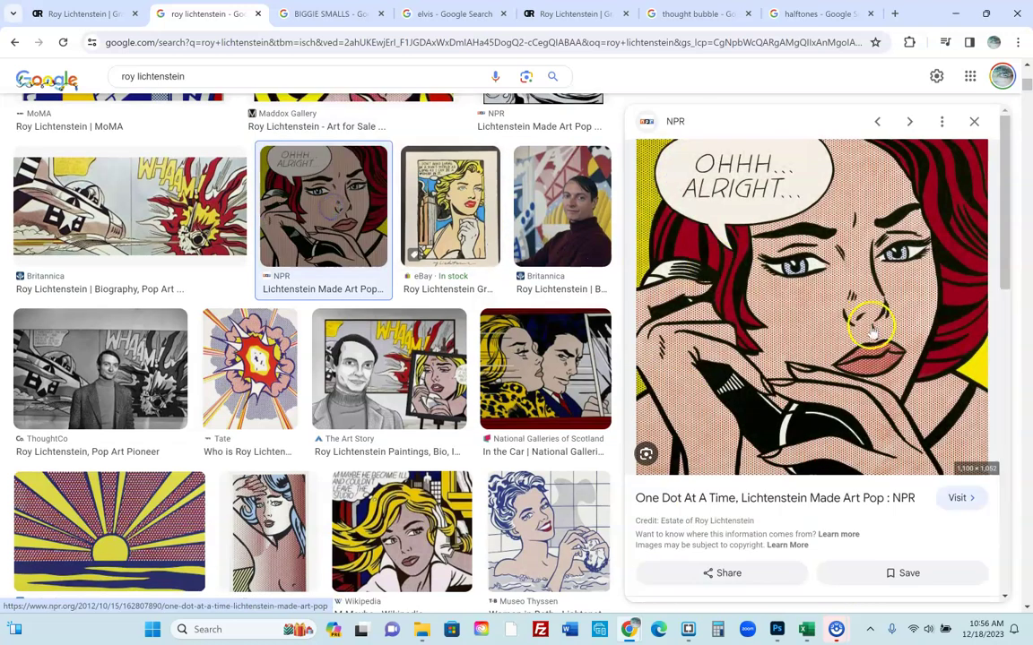